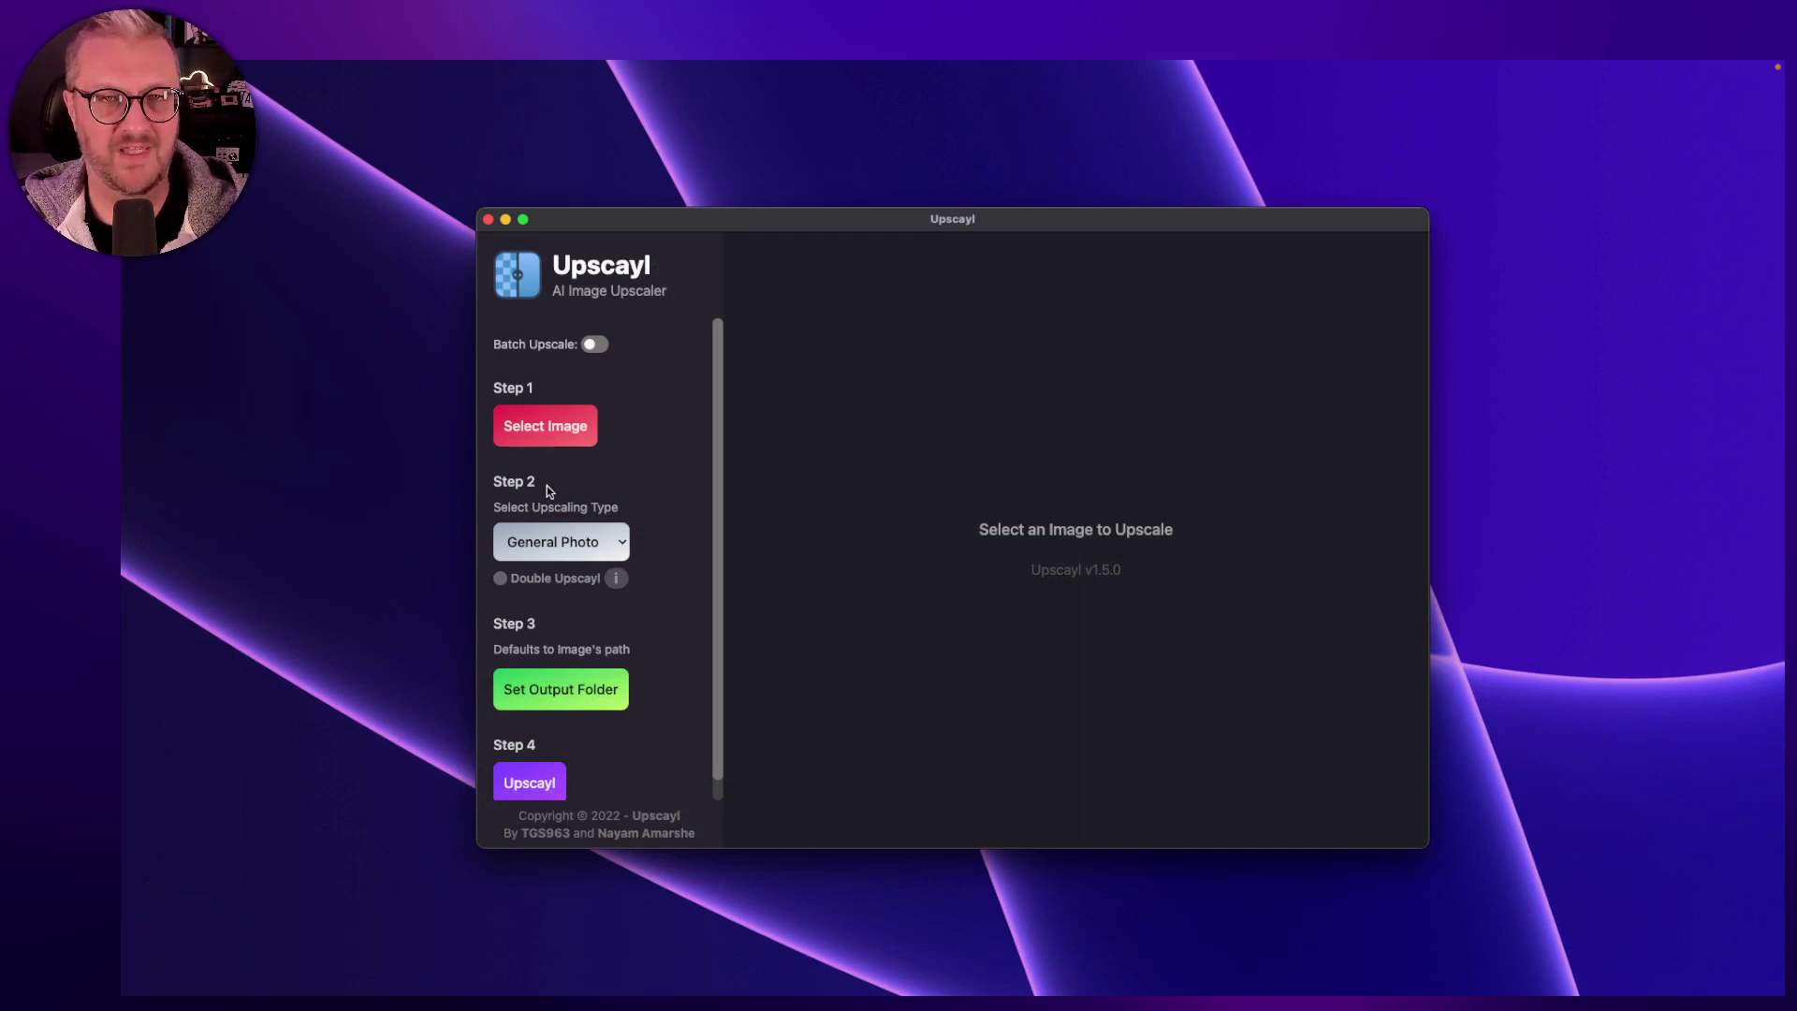
- Load MATH_EN_VACANCE.JPG from the Bureau folder as the image to upscale, browsing the files as icons
left_click(549, 427)
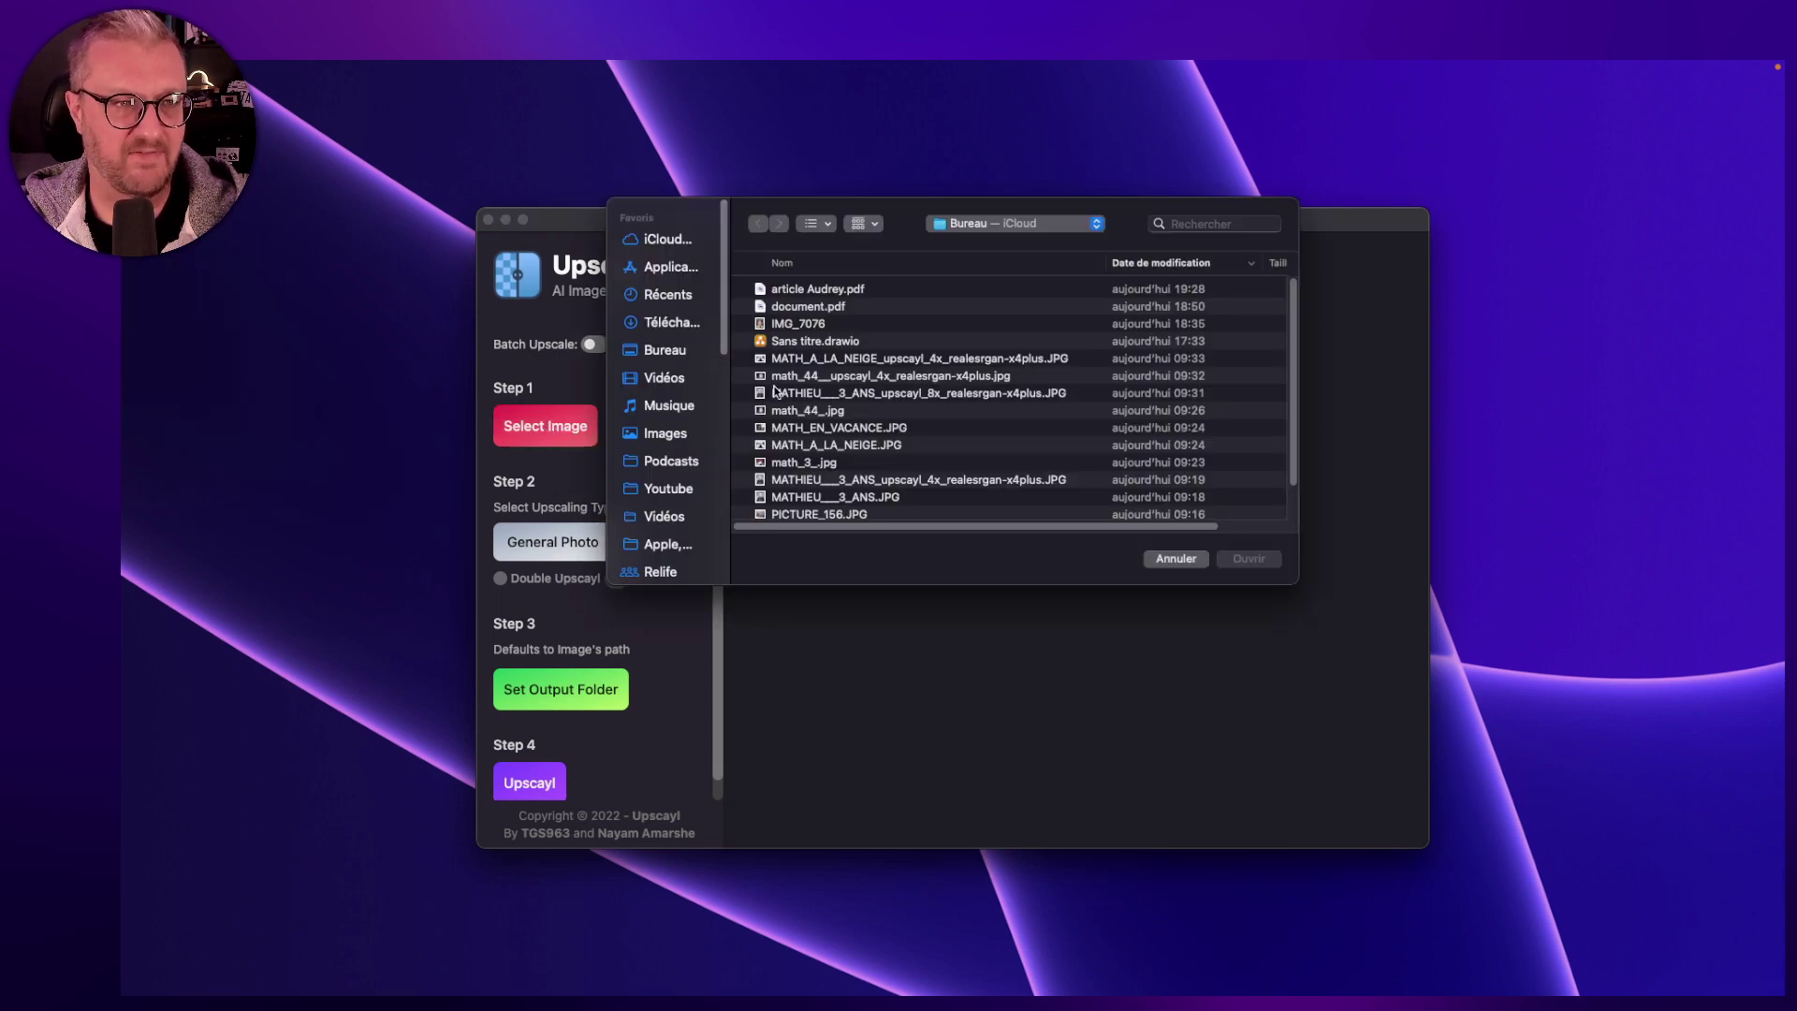
left_click(867, 224)
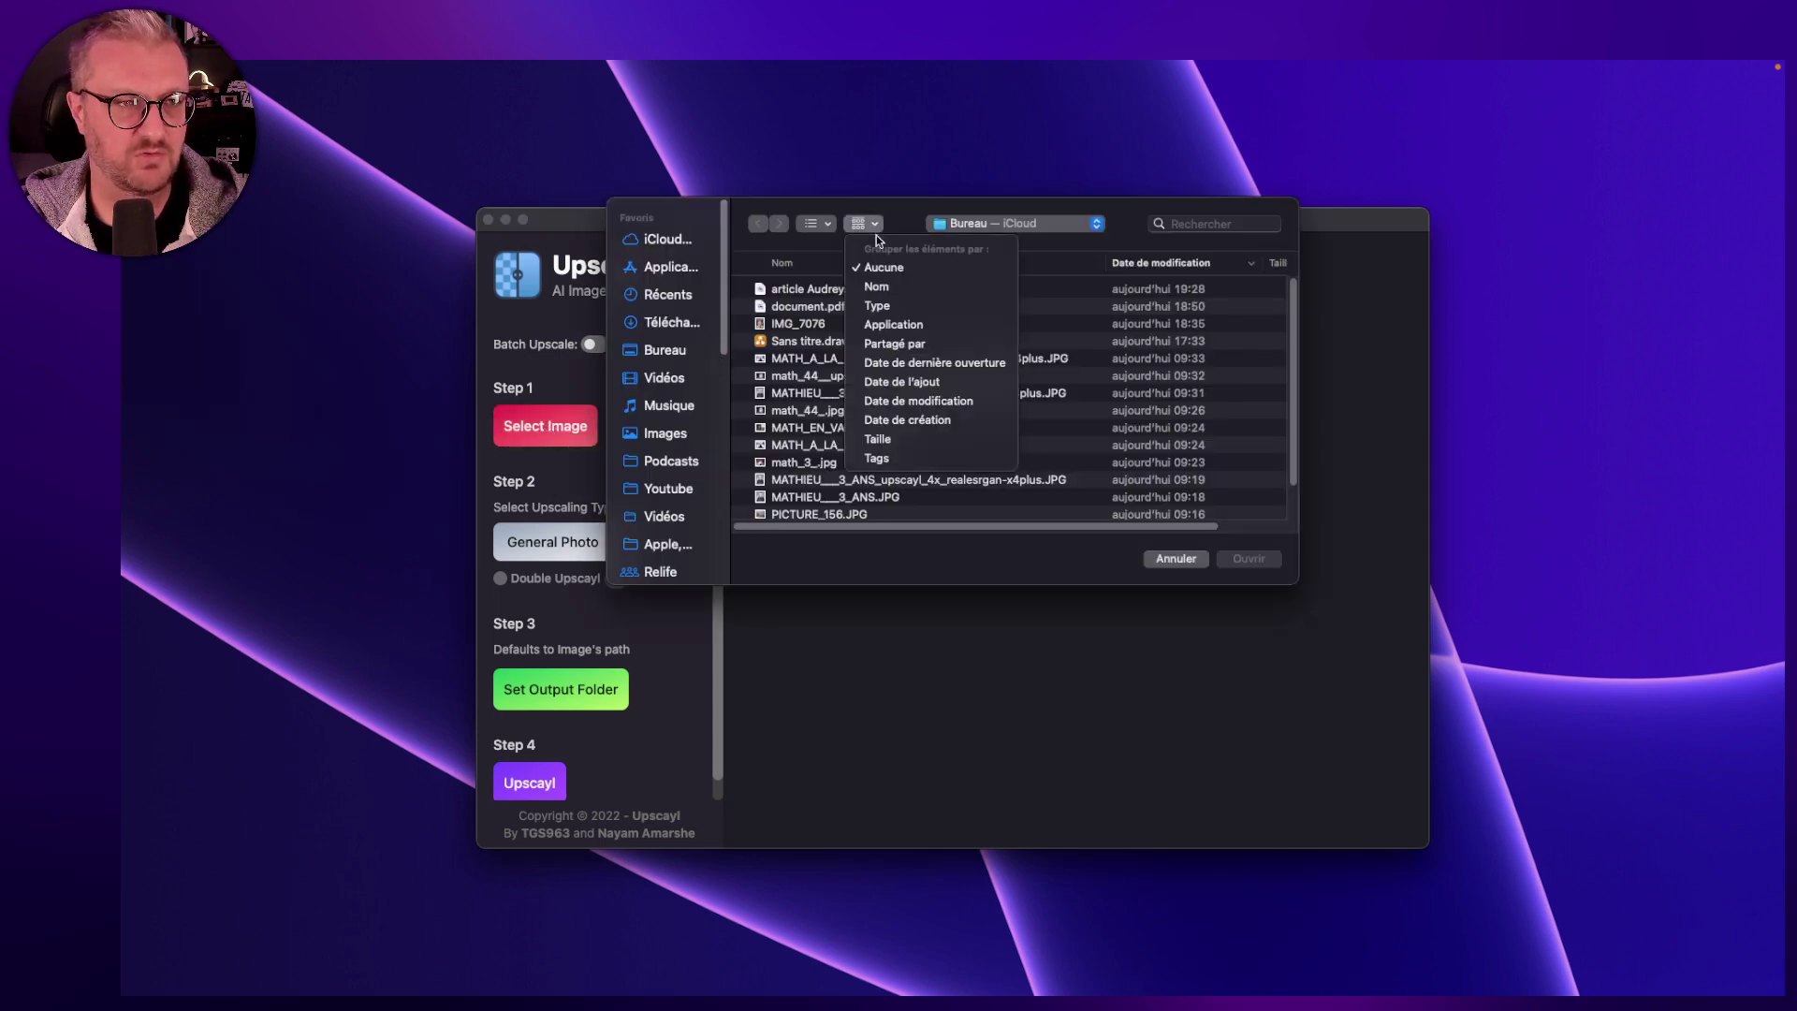
left_click(818, 224)
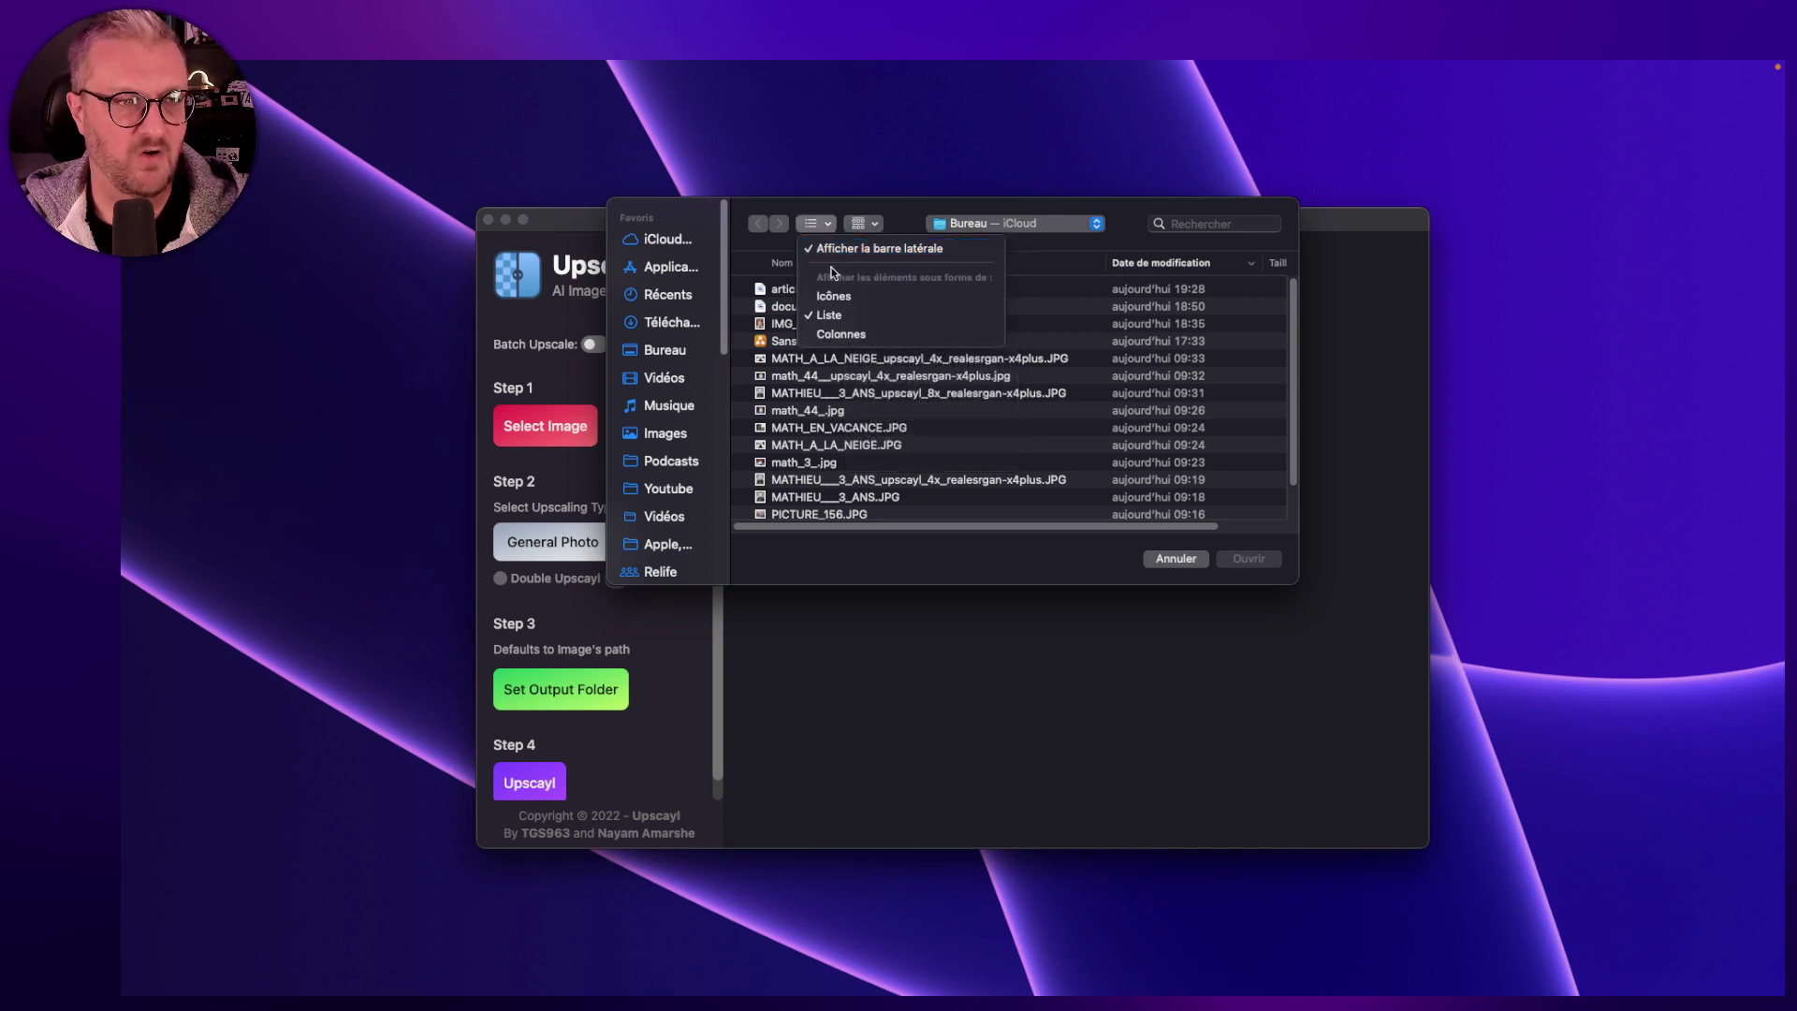
left_click(833, 296)
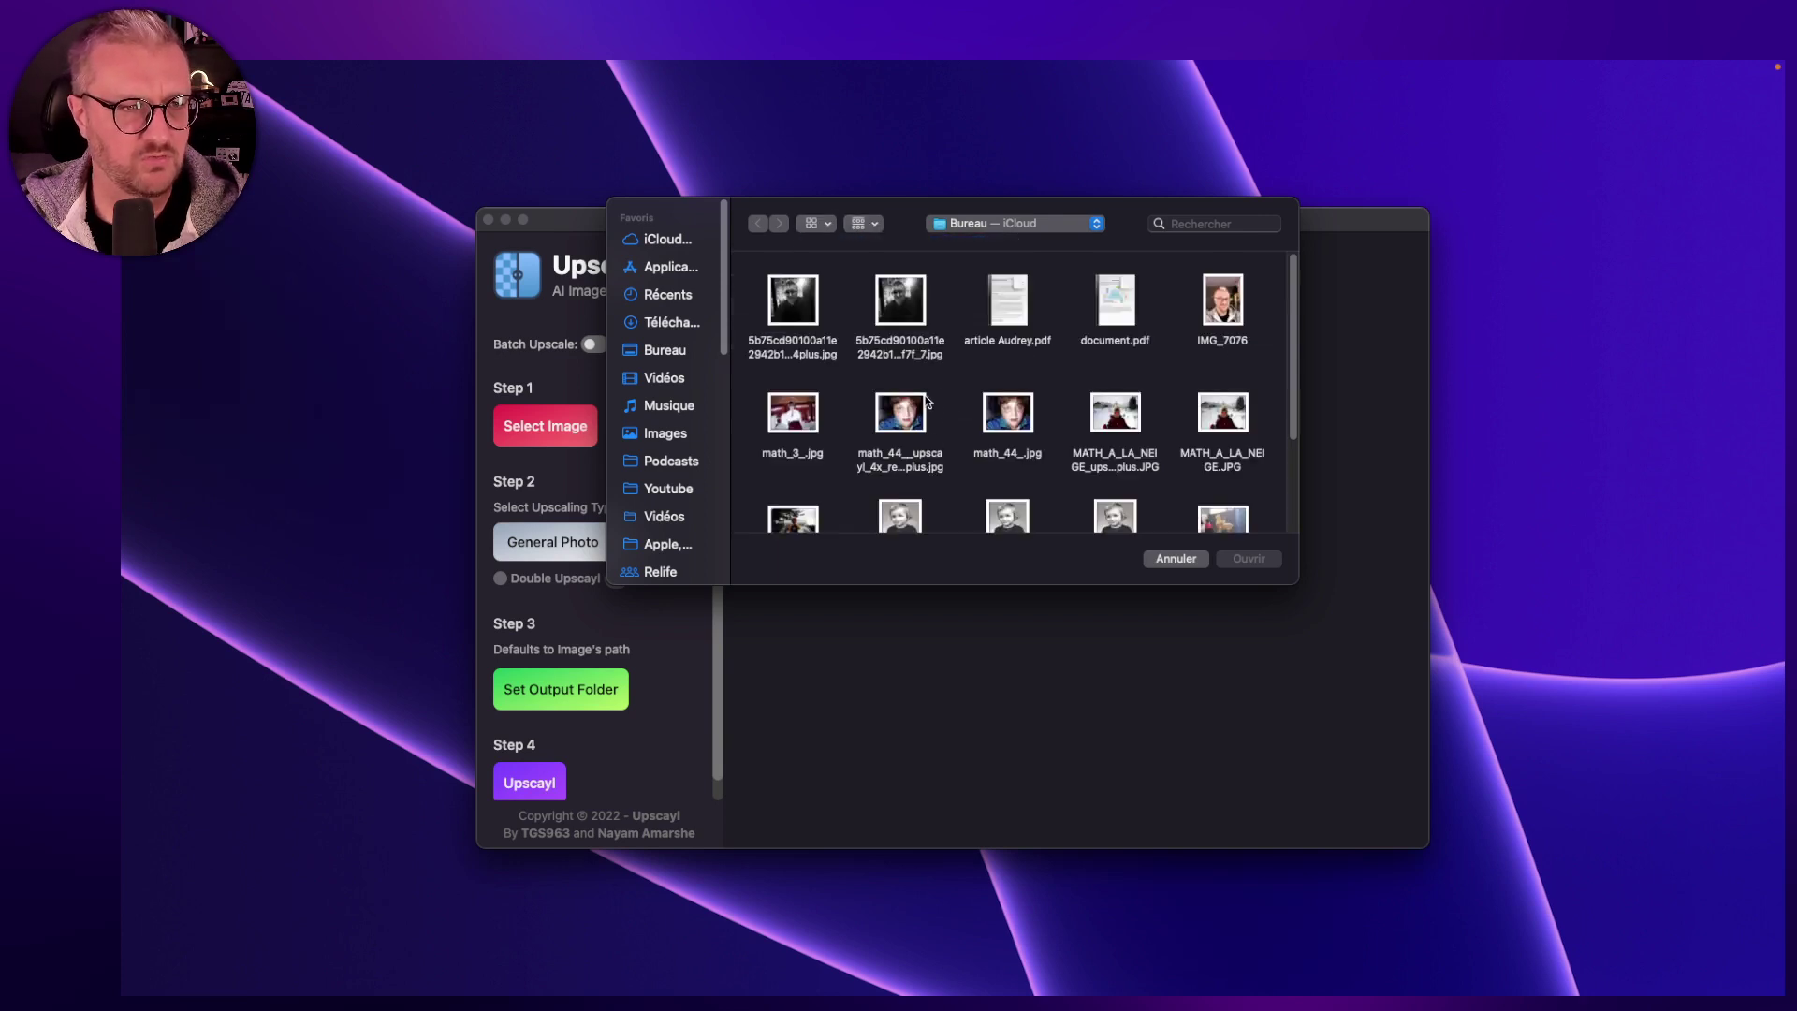
scroll(926, 401, "down", 3)
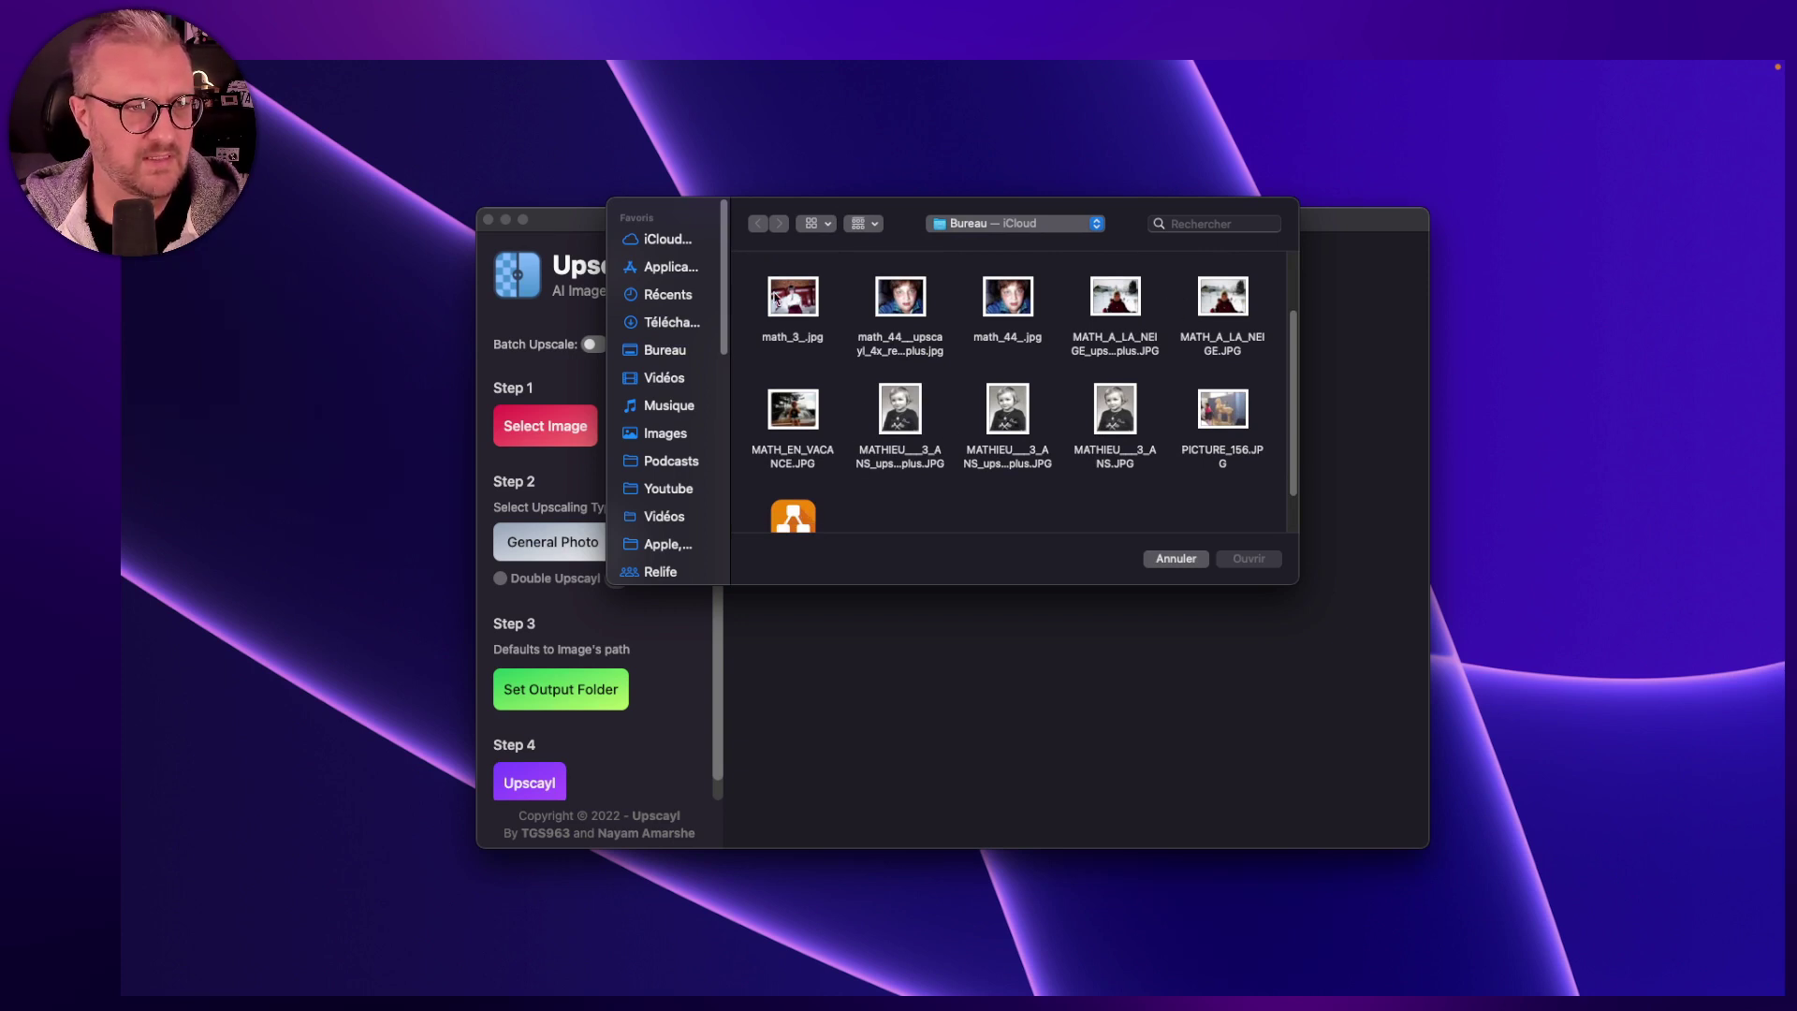
left_click(794, 409)
double_click(793, 409)
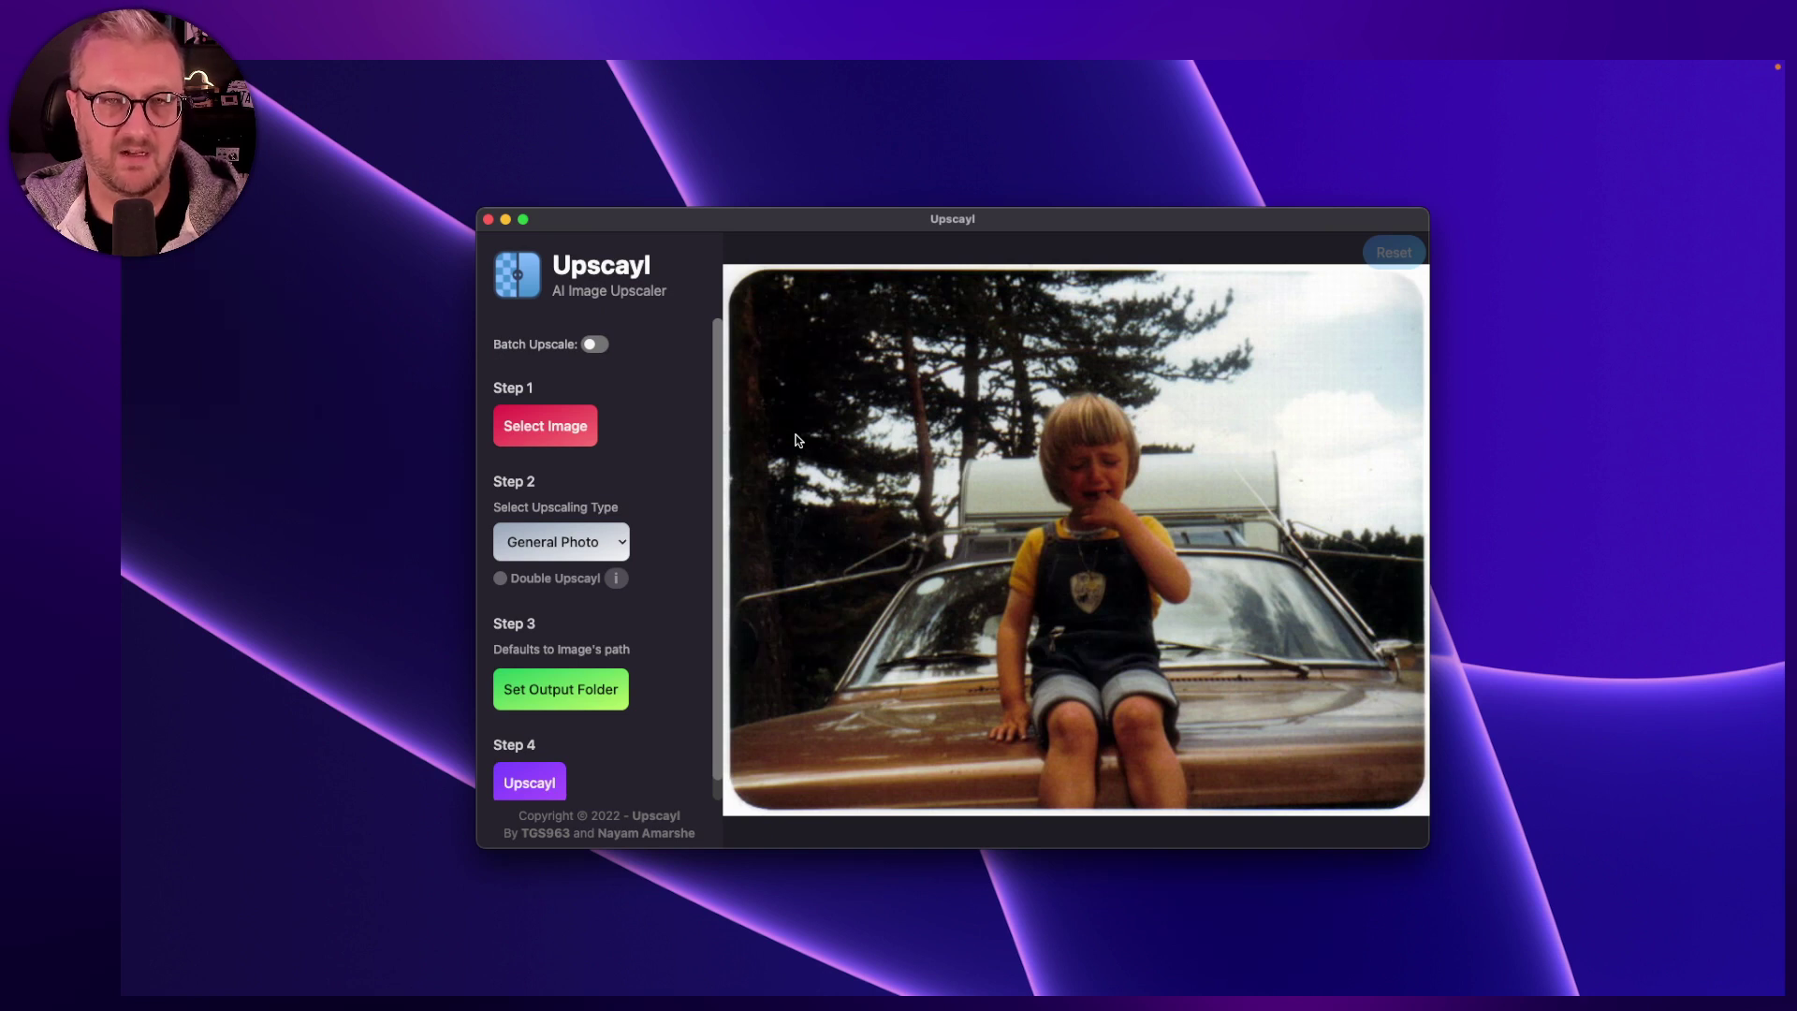
- Upscale the loaded photo with the General Photo type and compare the original with the upscaled version
left_click(548, 784)
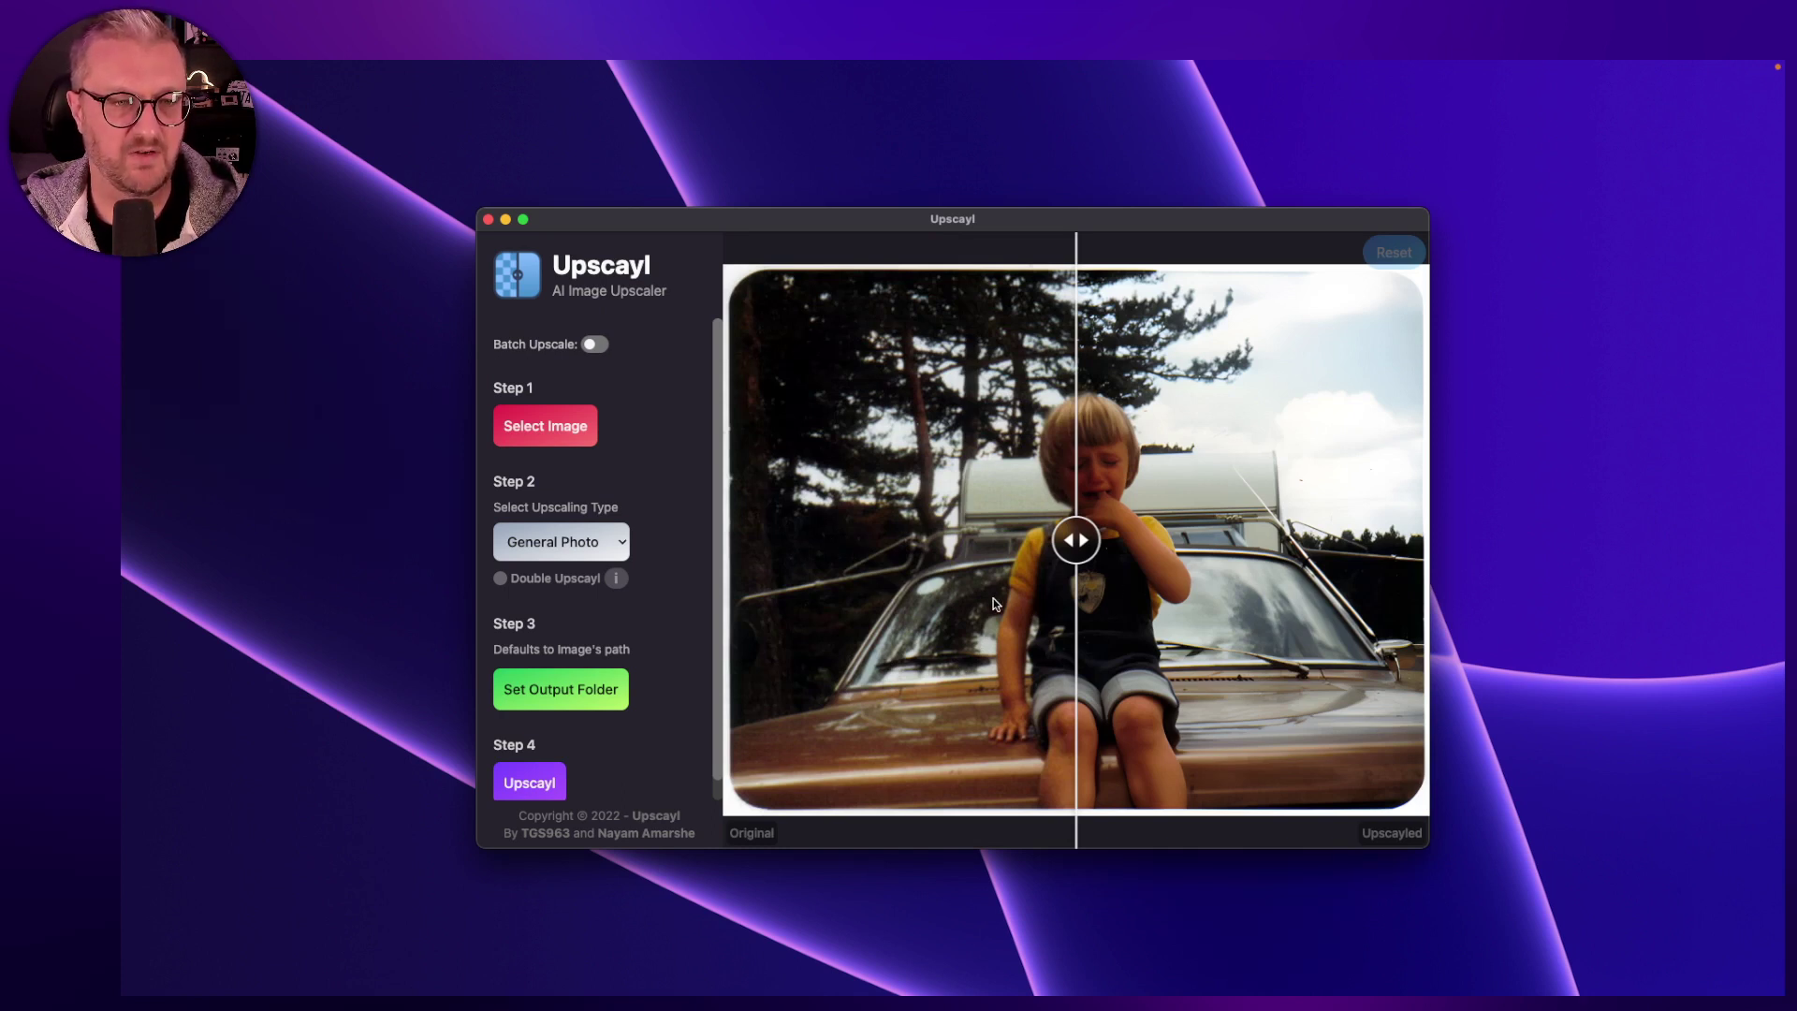
key("super+minus")
left_click_drag(1068, 539, 1086, 727)
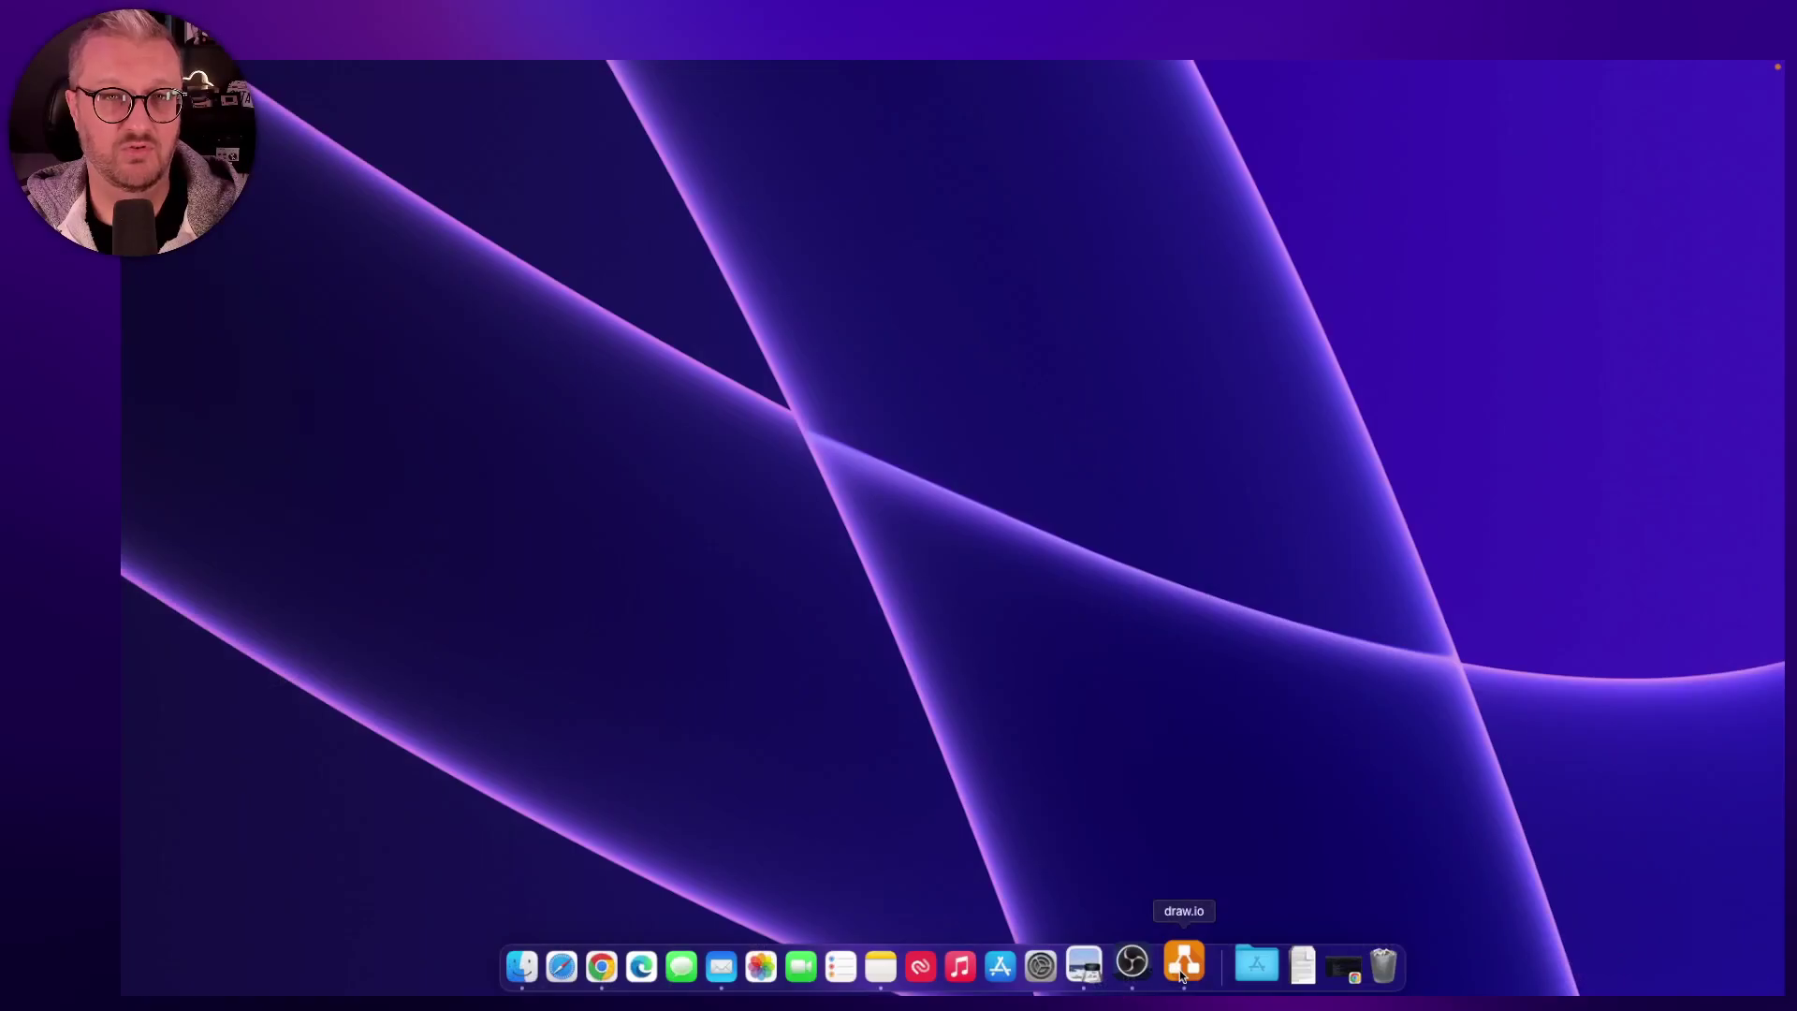
- Switch to draw.io, start creating a new diagram, and look through the Essentiel templates
left_click(1191, 962)
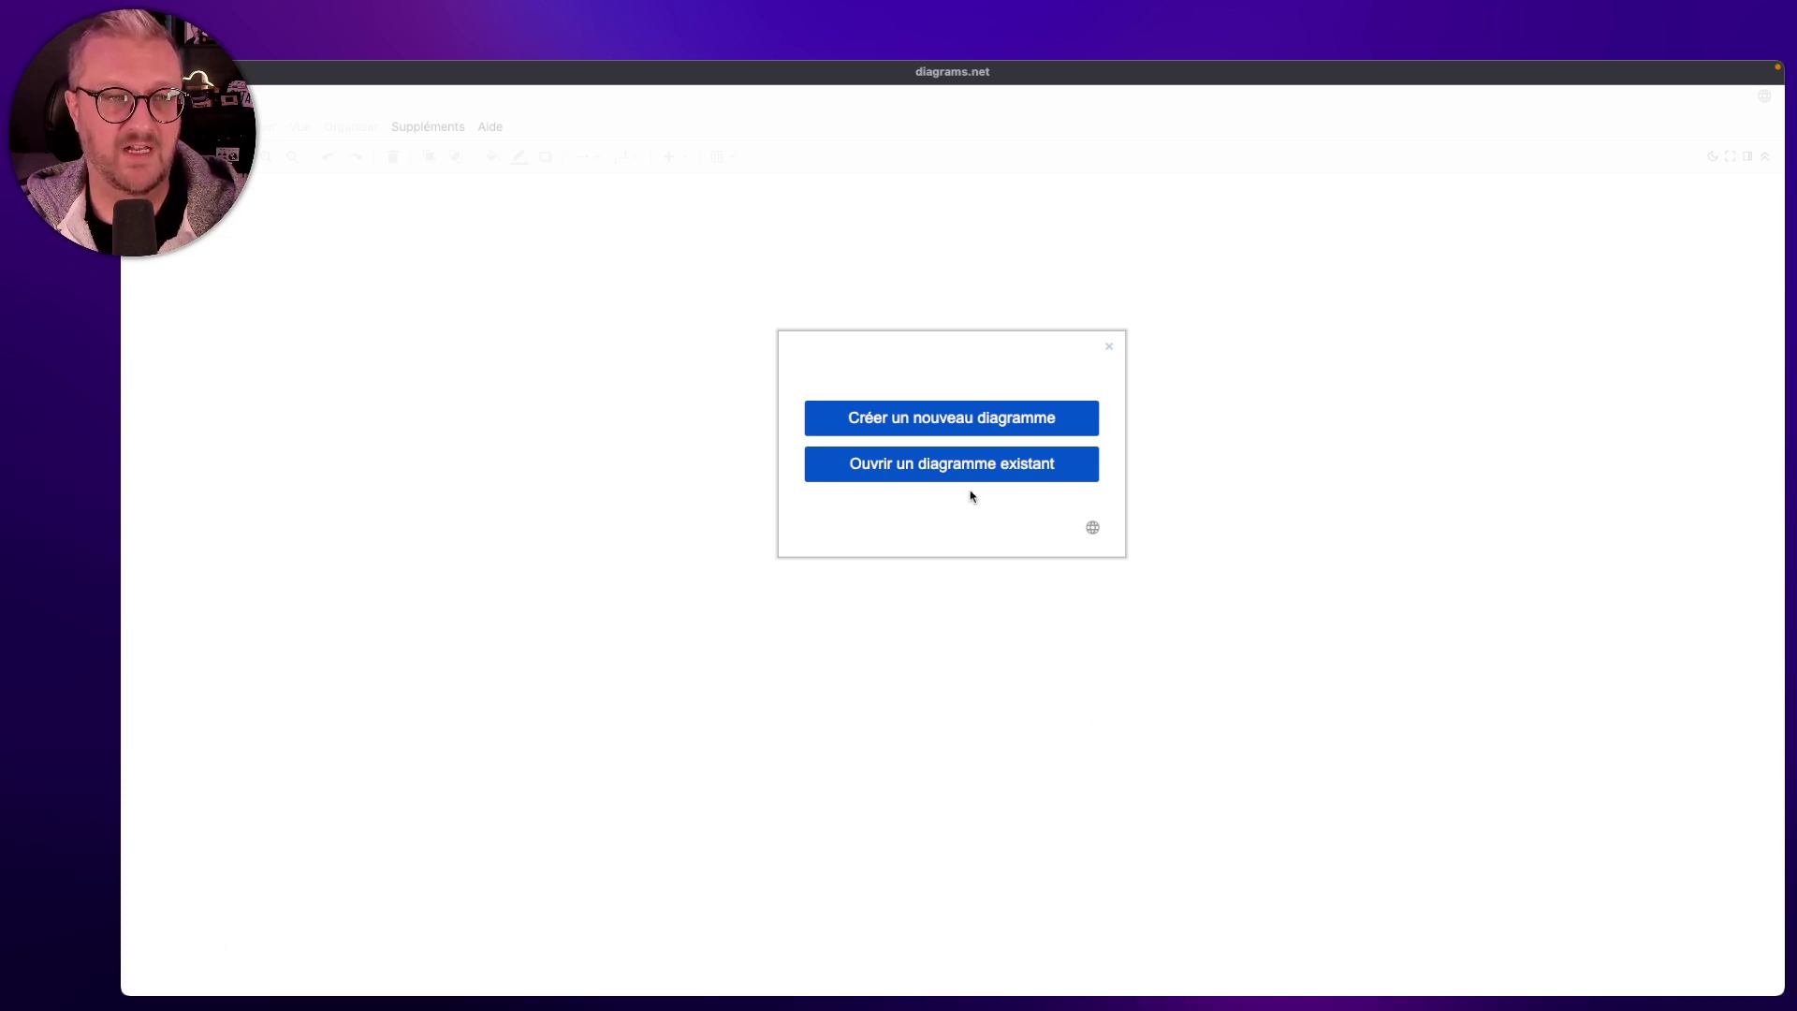
left_click(940, 416)
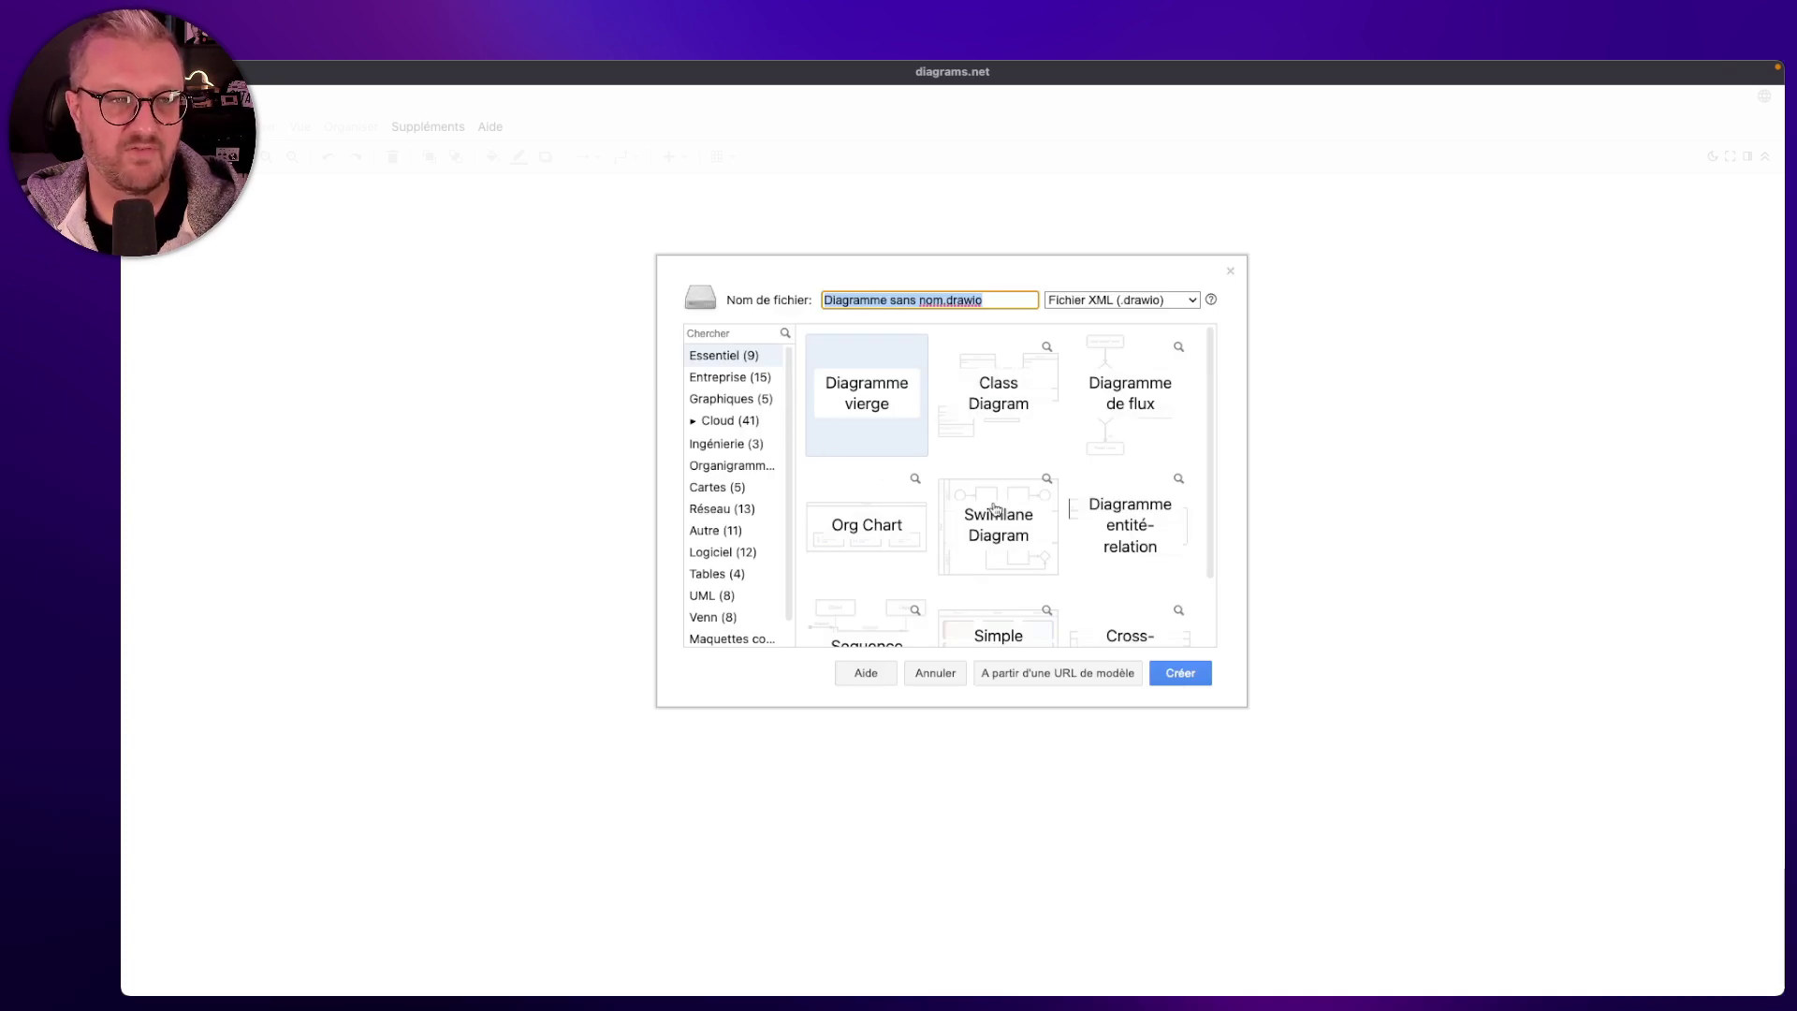
scroll(996, 510, "down", 2)
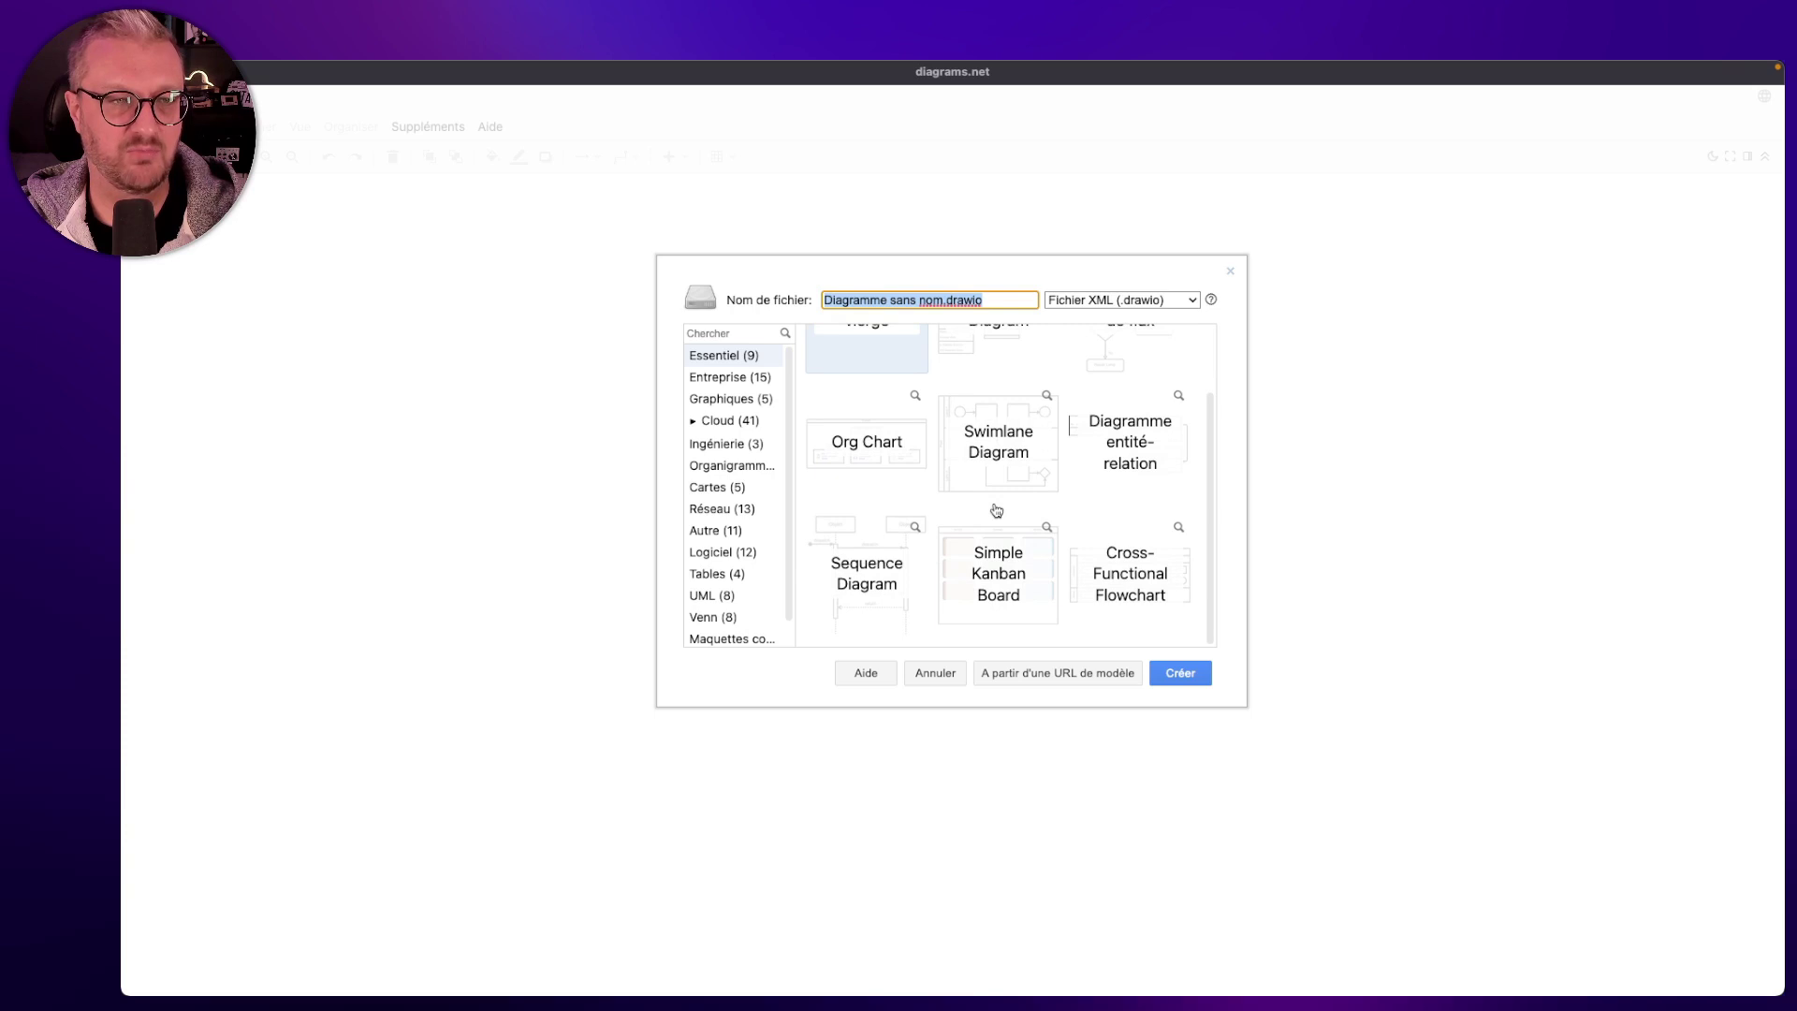
- Examine the diagram templates in the Entreprise, Graphiques and Cloud categories, including AWS, Azure and IBM
left_click(742, 378)
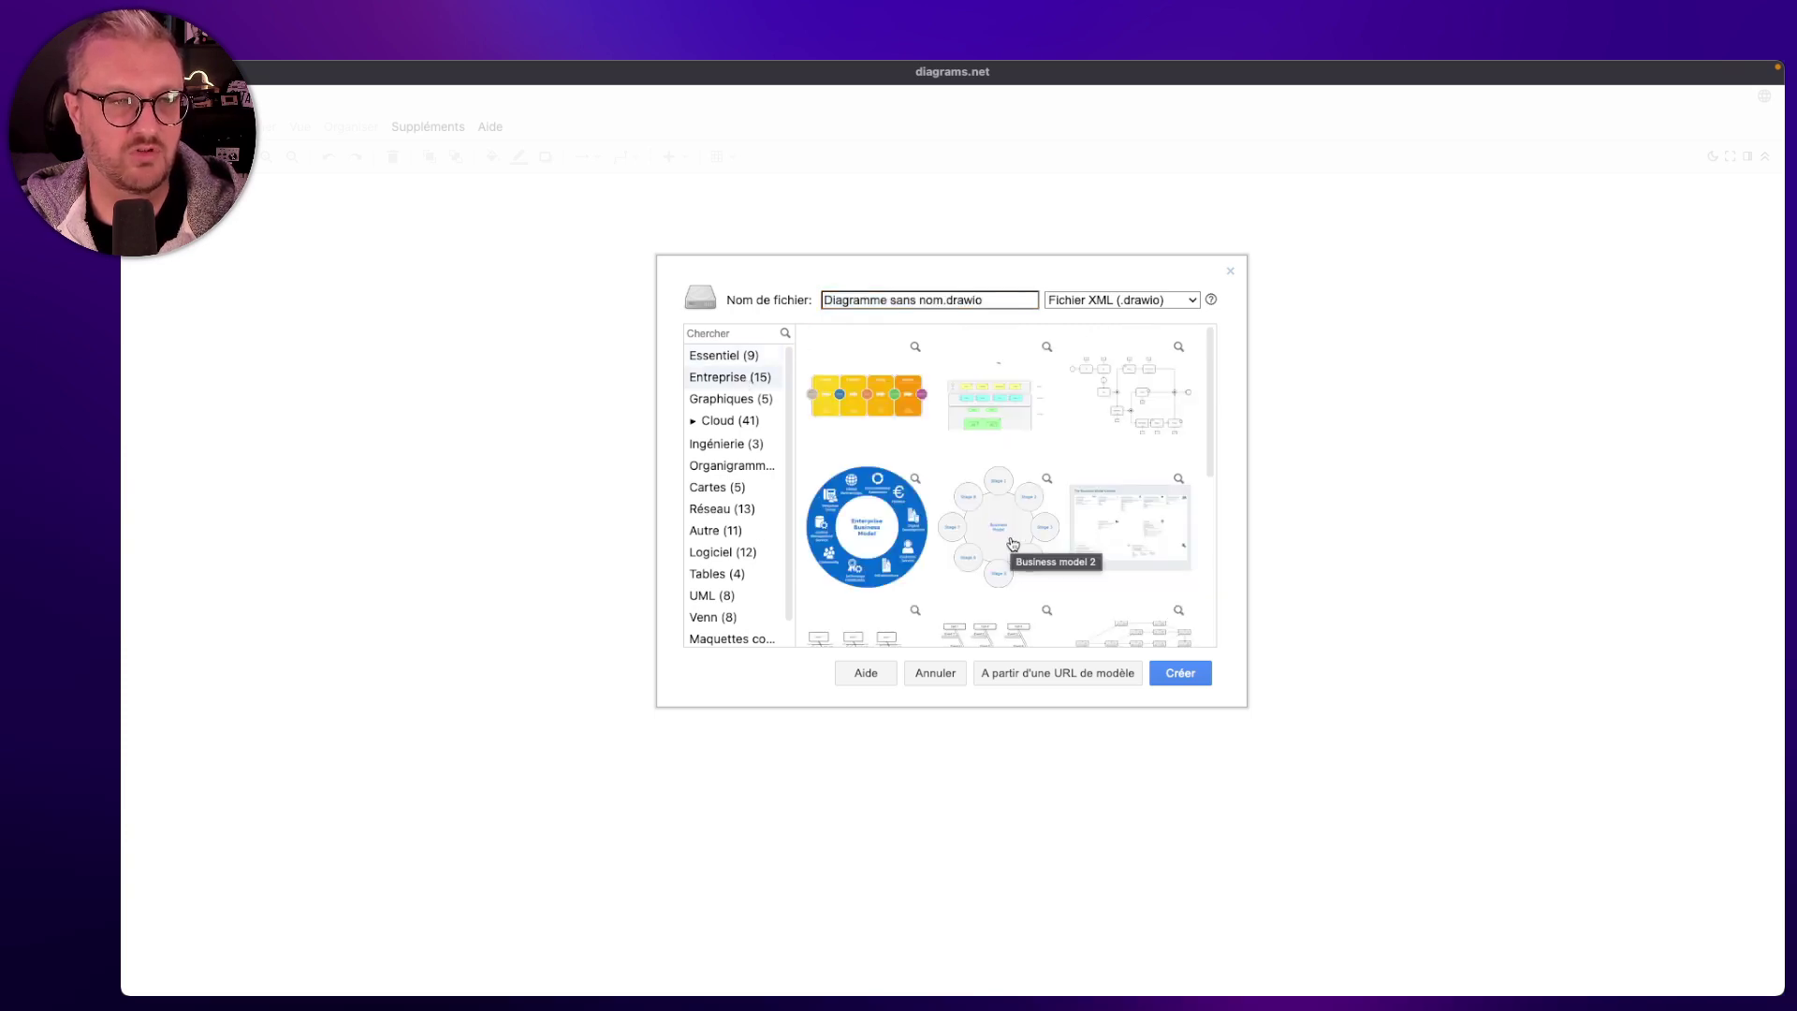
scroll(1011, 544, "down", 5)
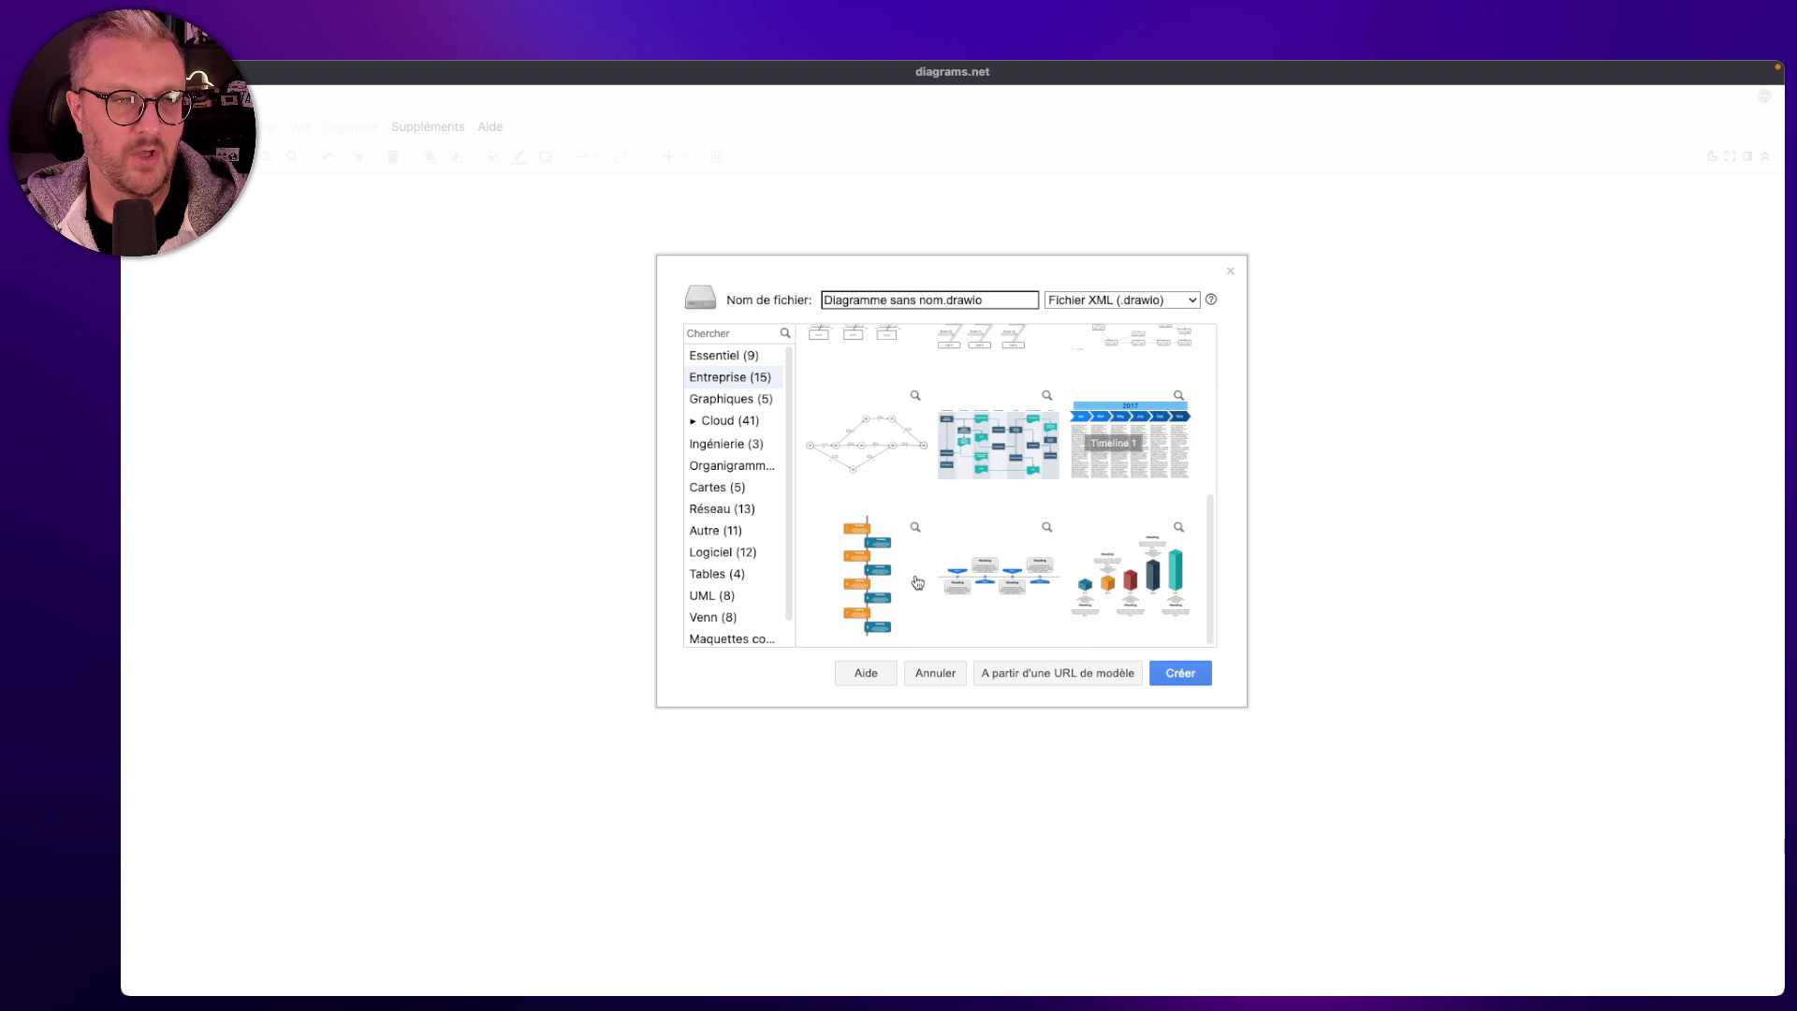
left_click(741, 401)
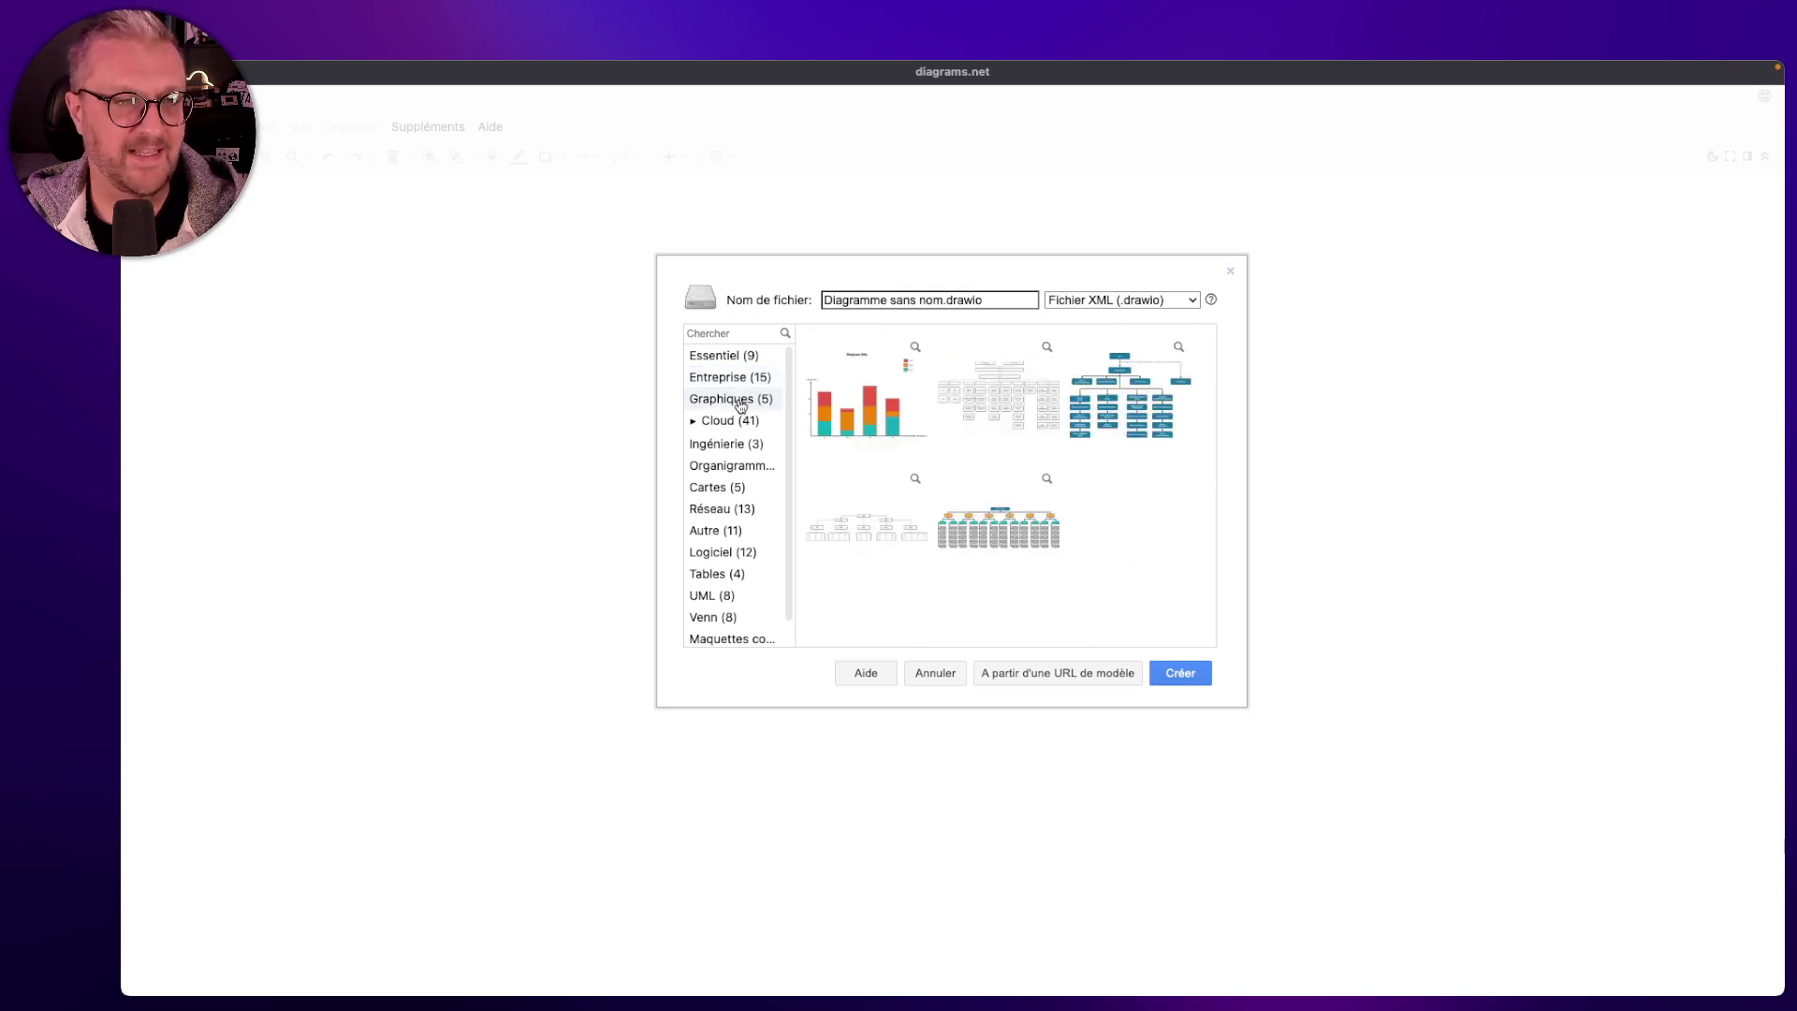
left_click(695, 424)
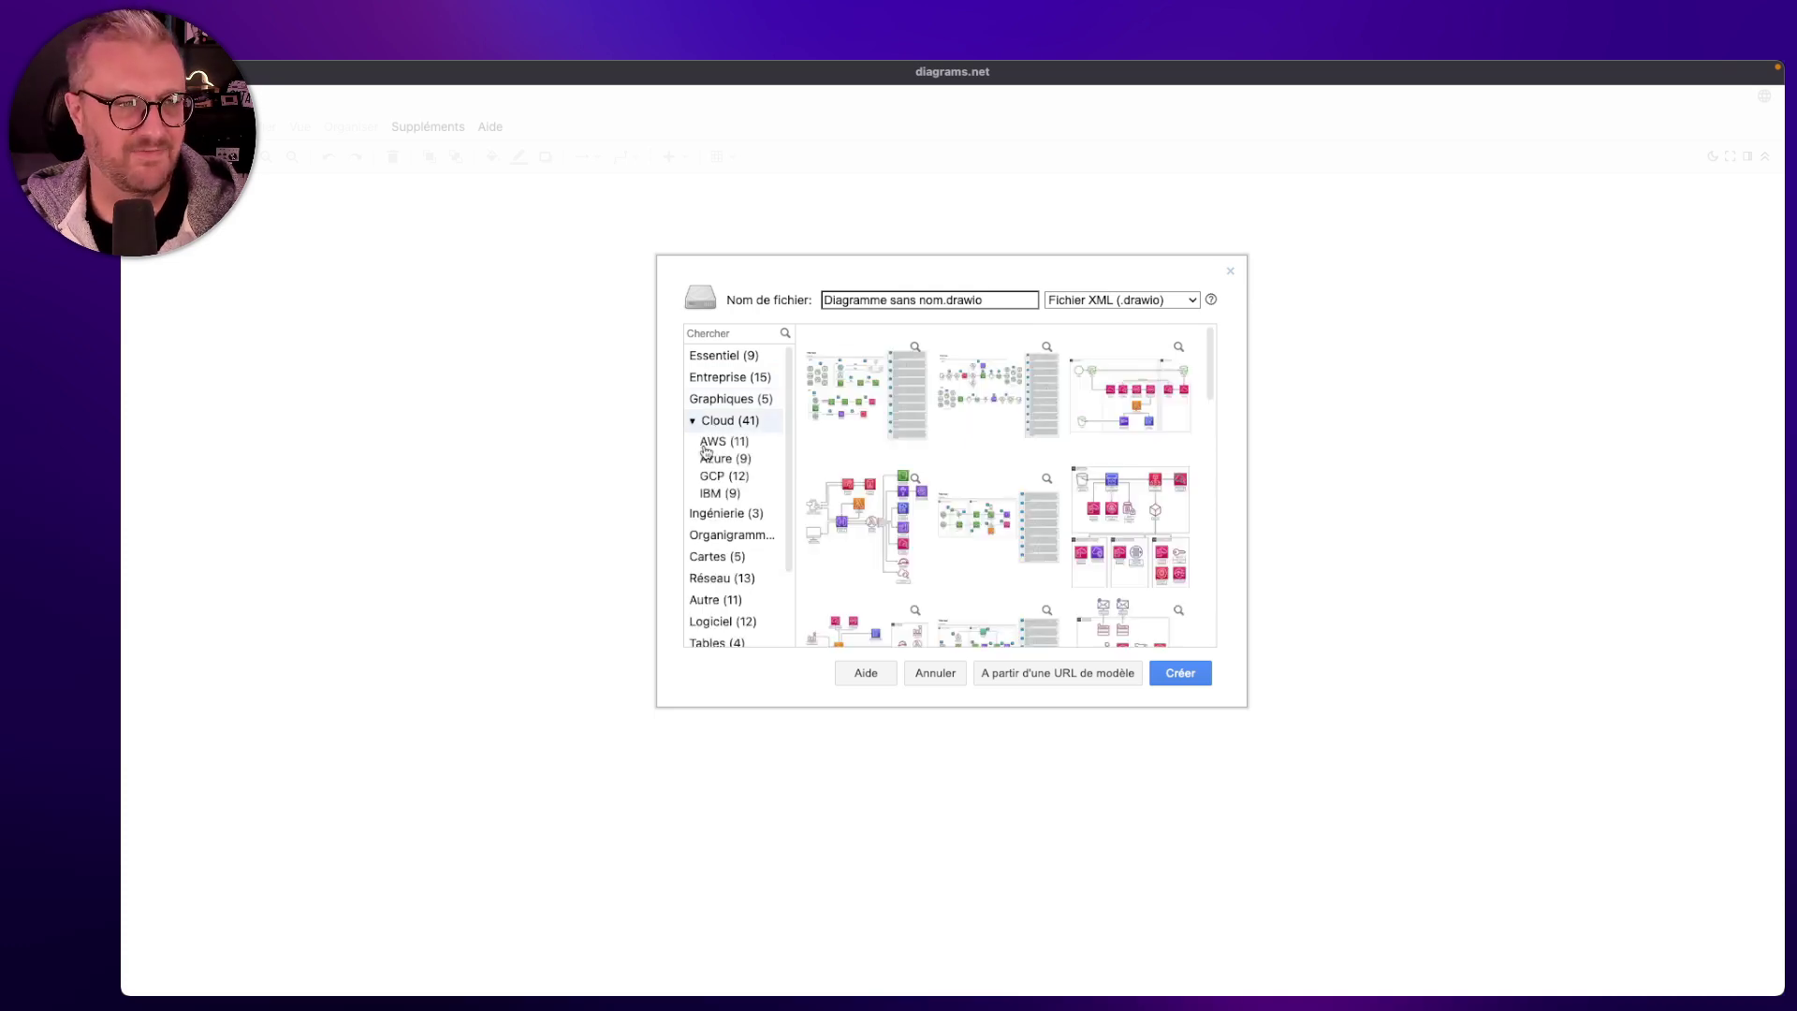
left_click(711, 443)
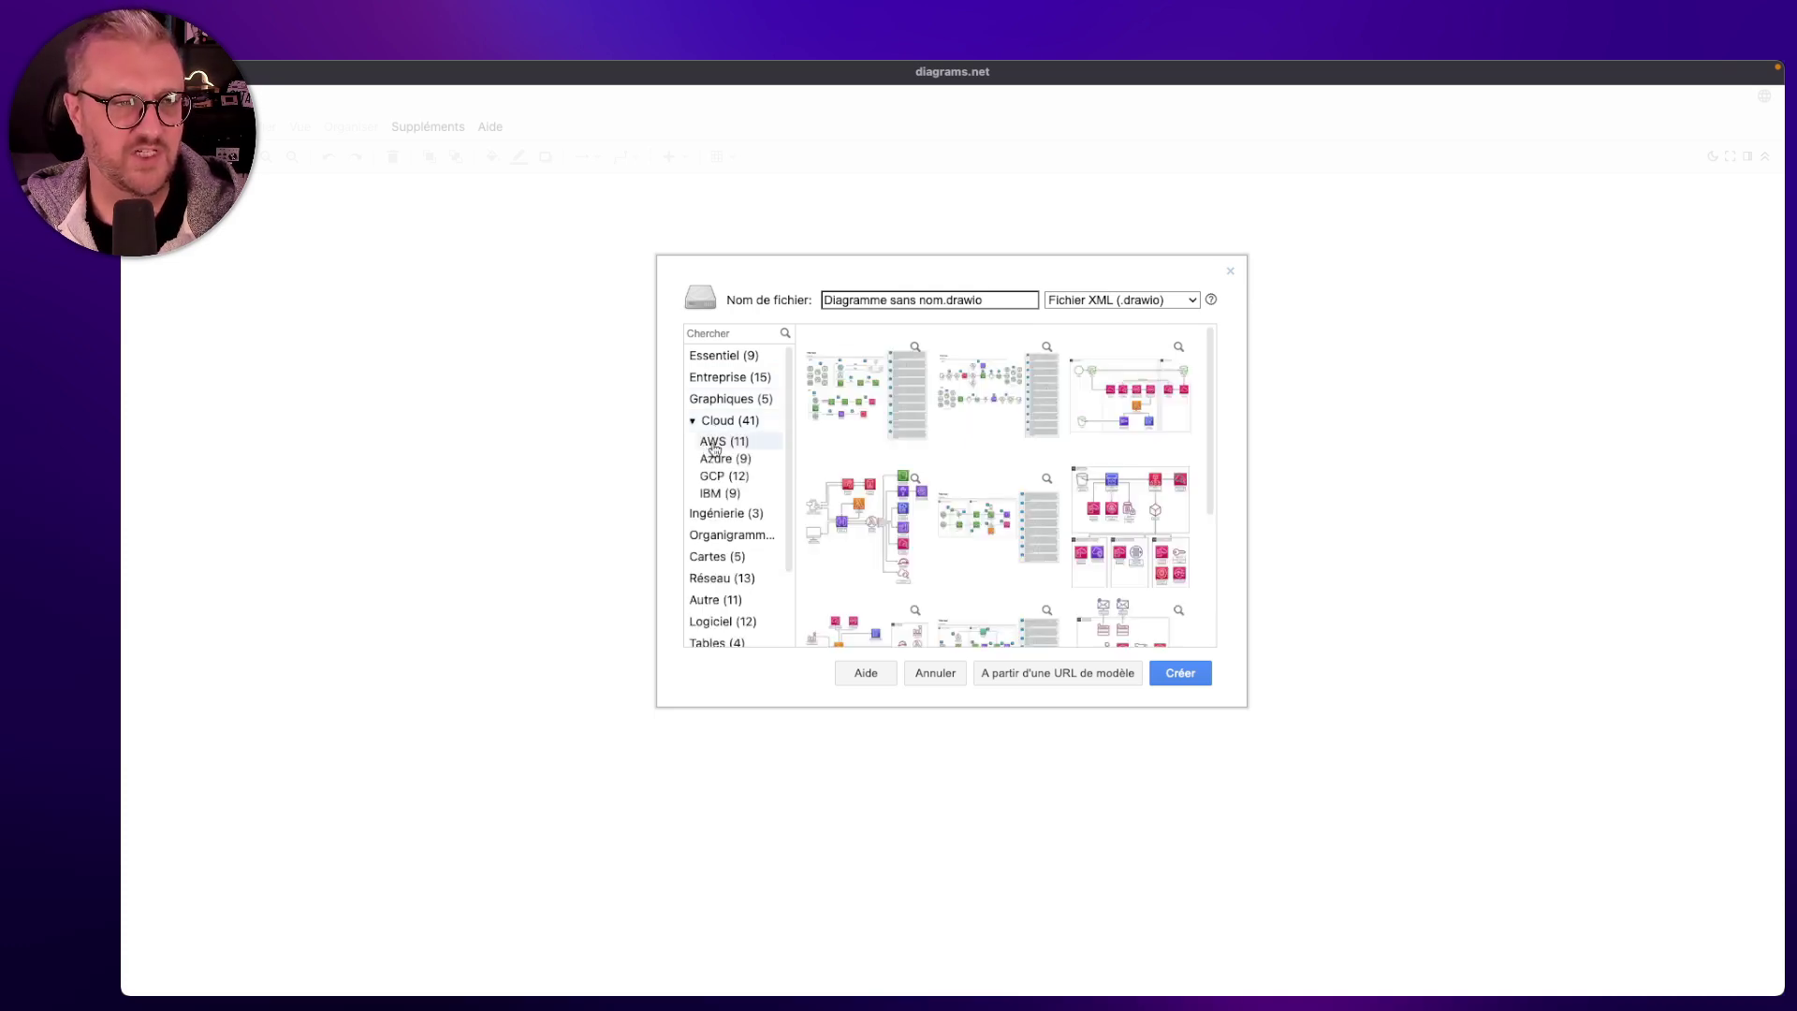
left_click(717, 461)
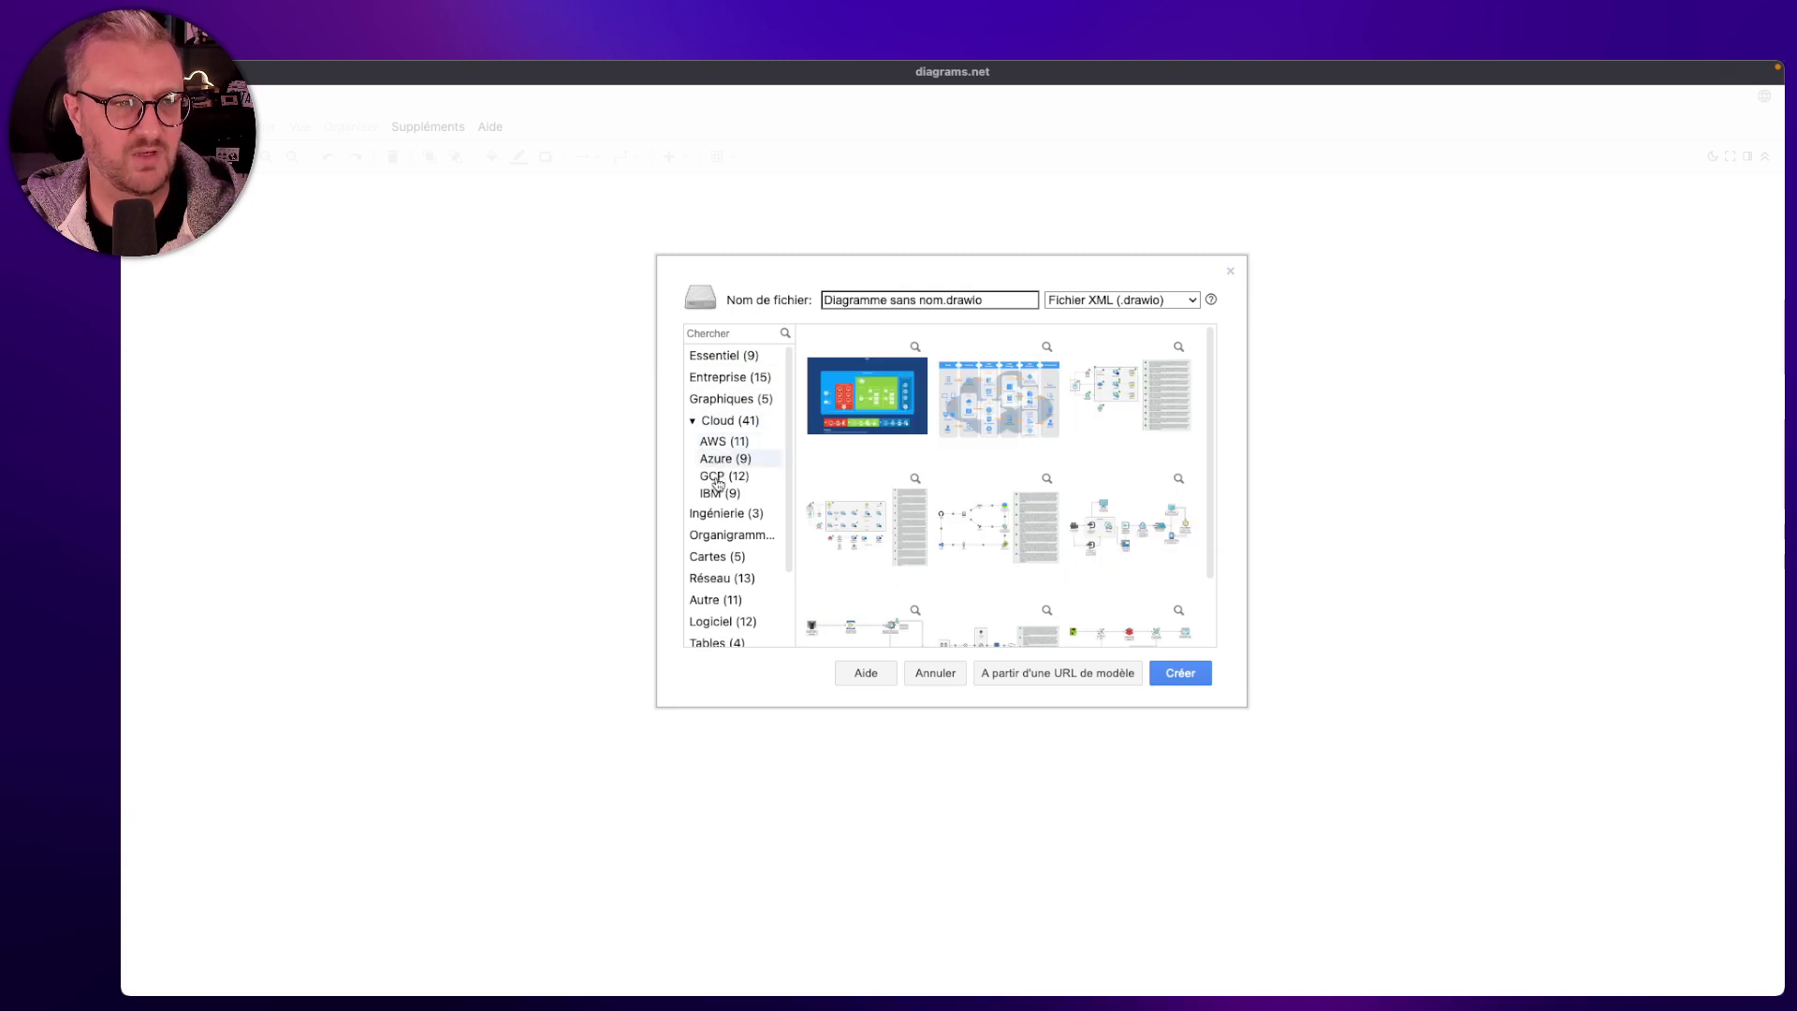
left_click(728, 493)
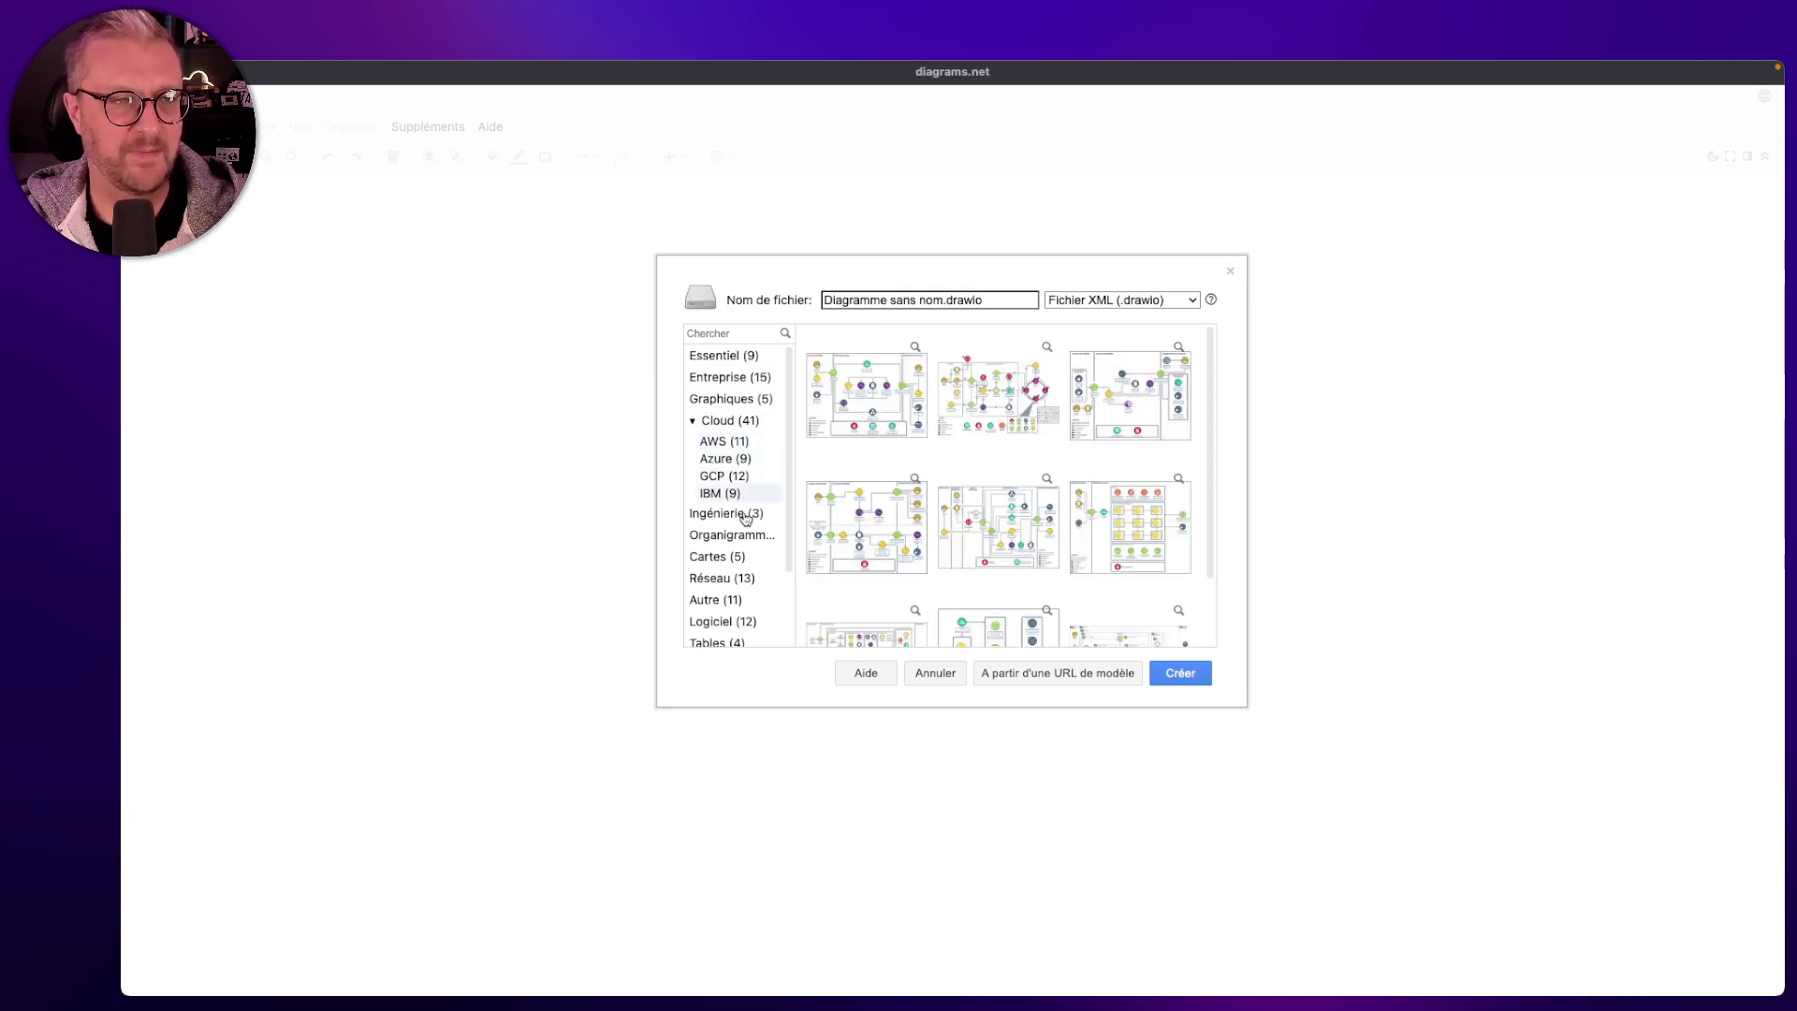
- Examine the engineering, flowchart, map, network, software and table templates
left_click(744, 517)
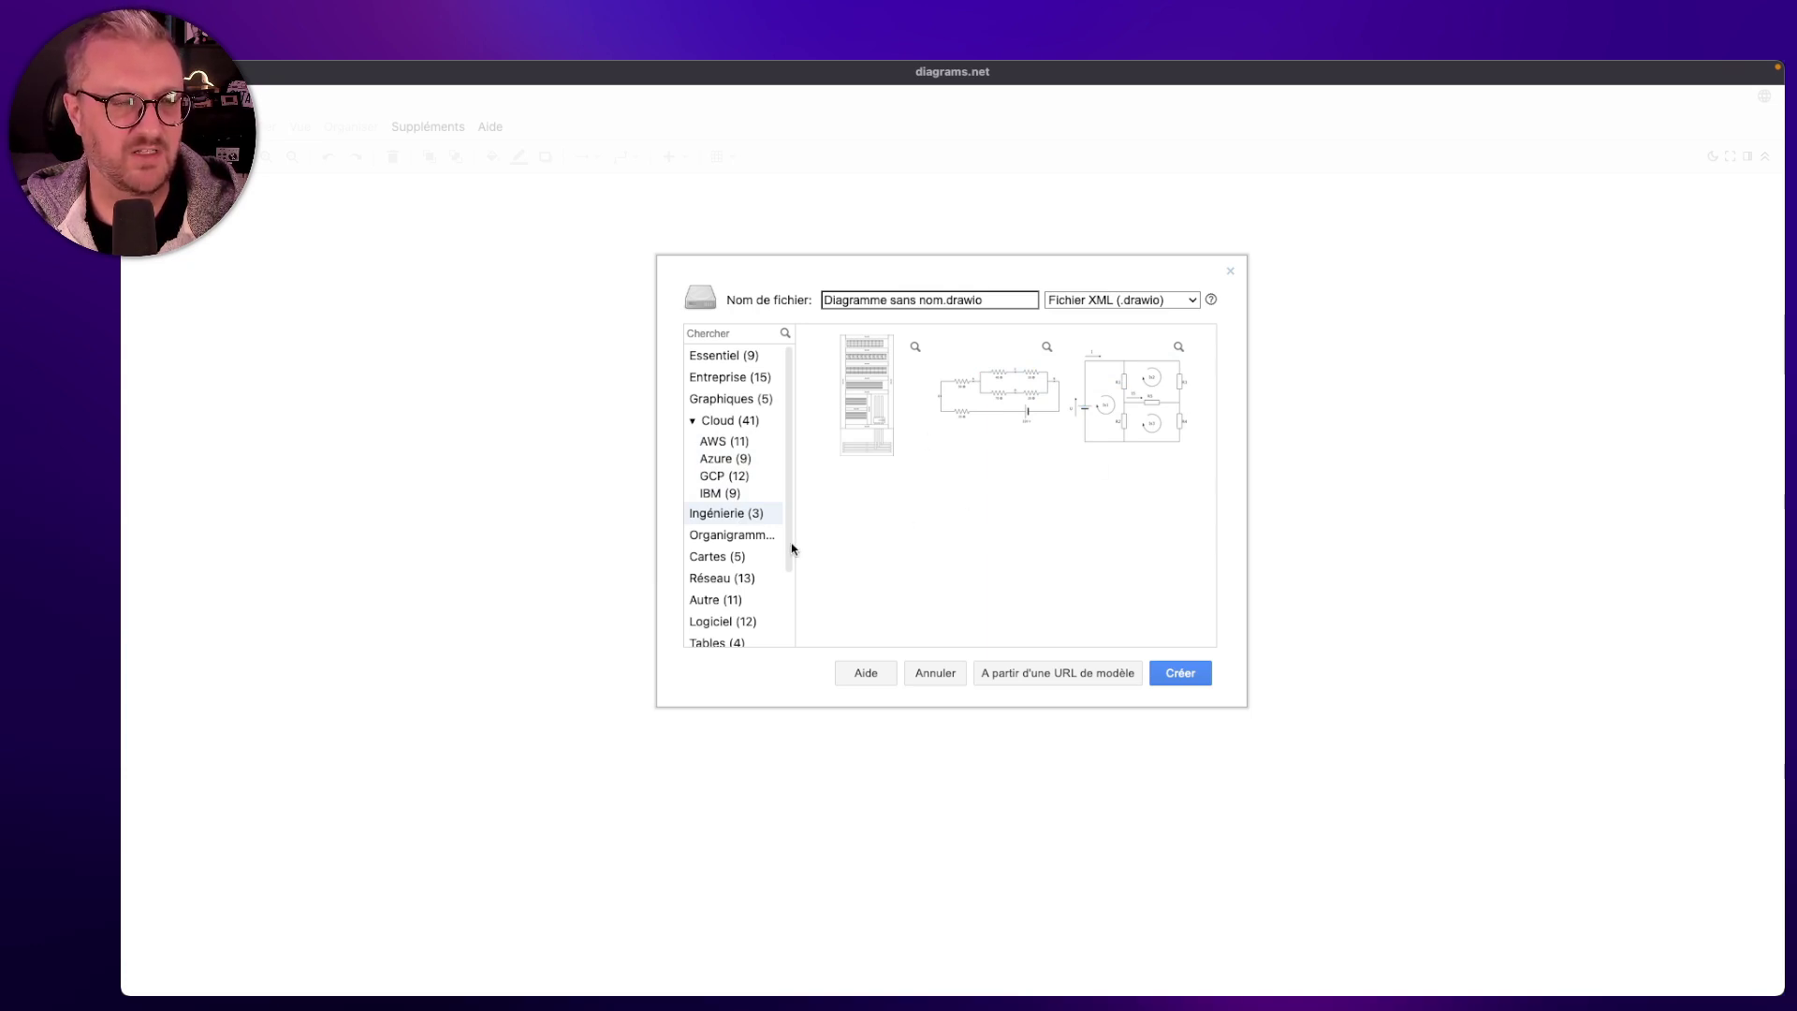
left_click(739, 537)
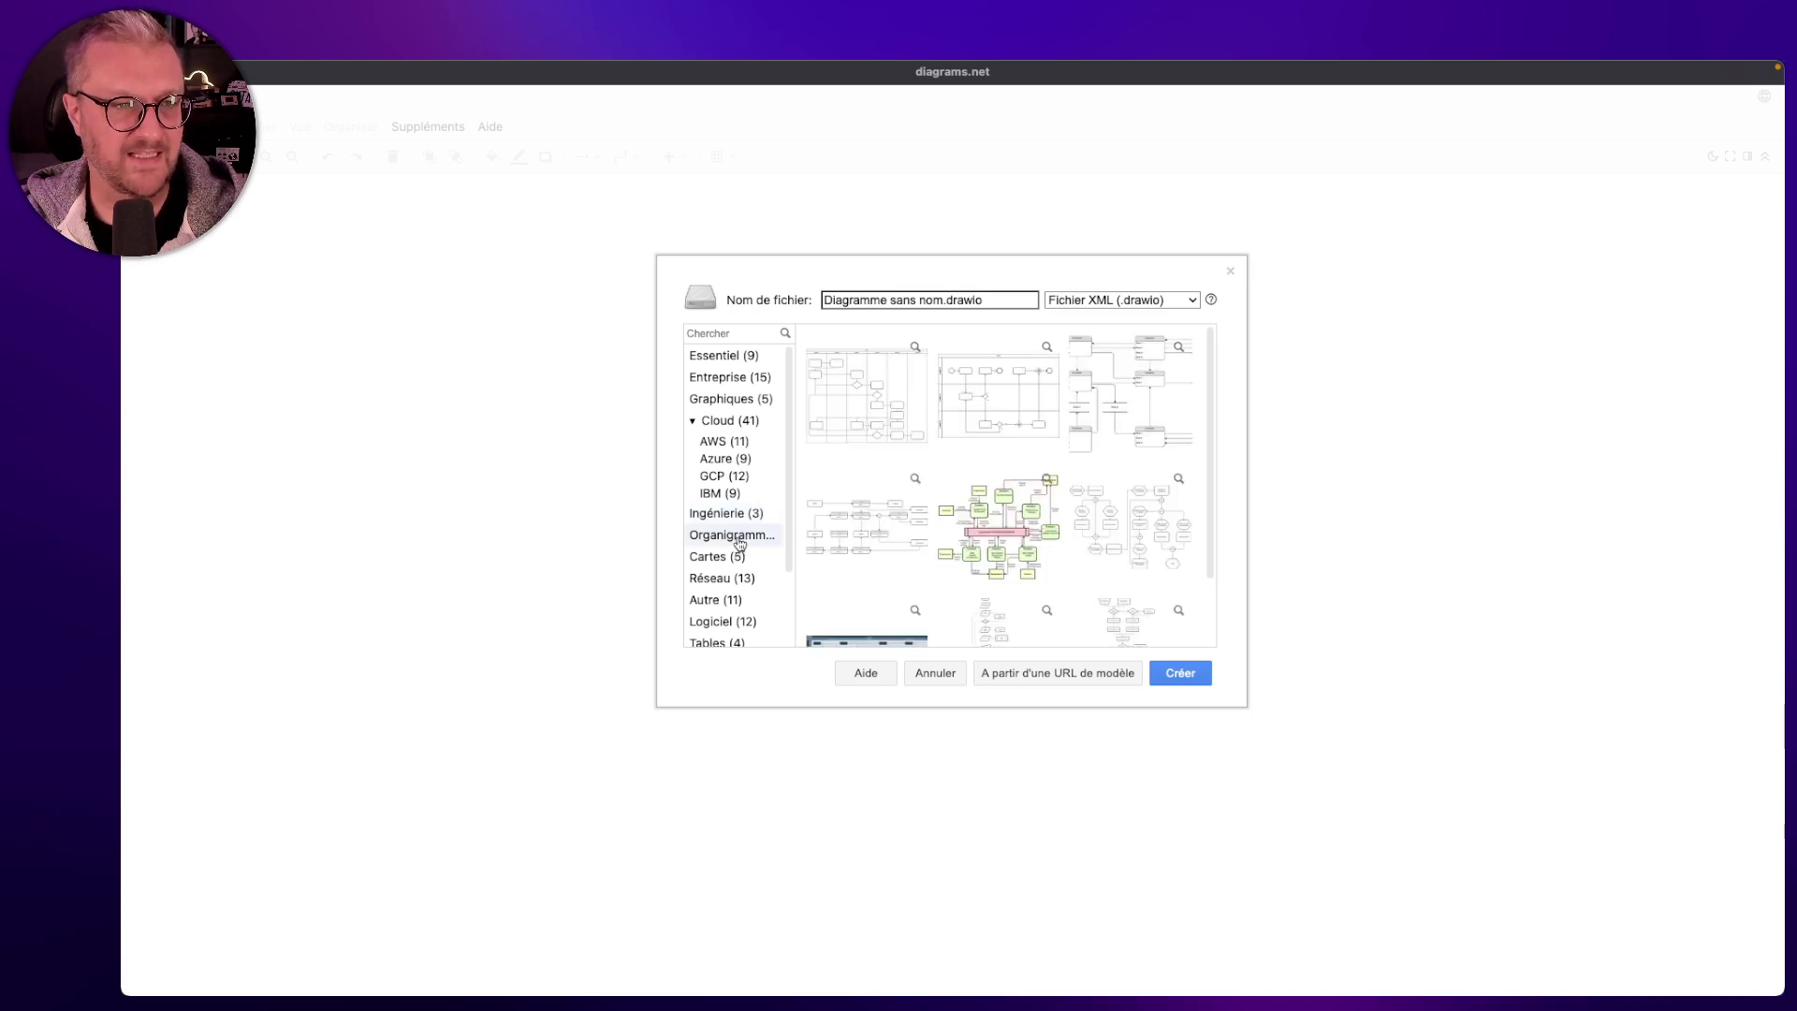
left_click(729, 562)
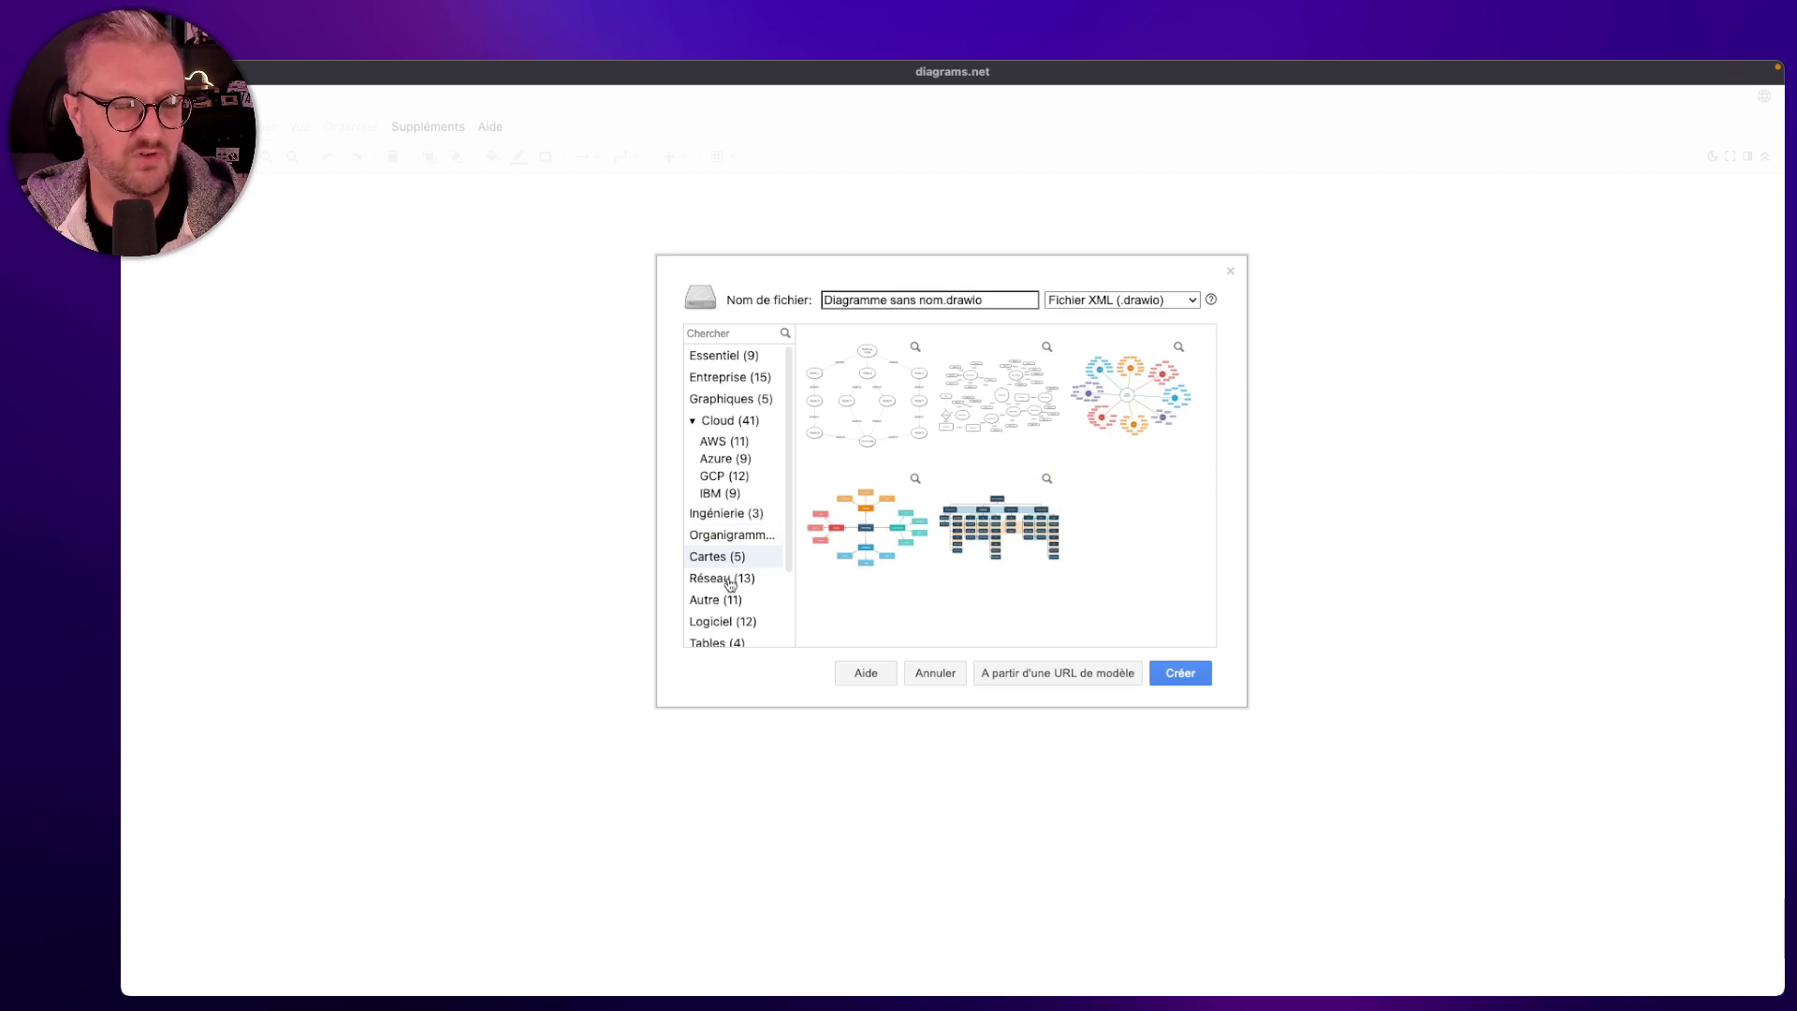
left_click(731, 582)
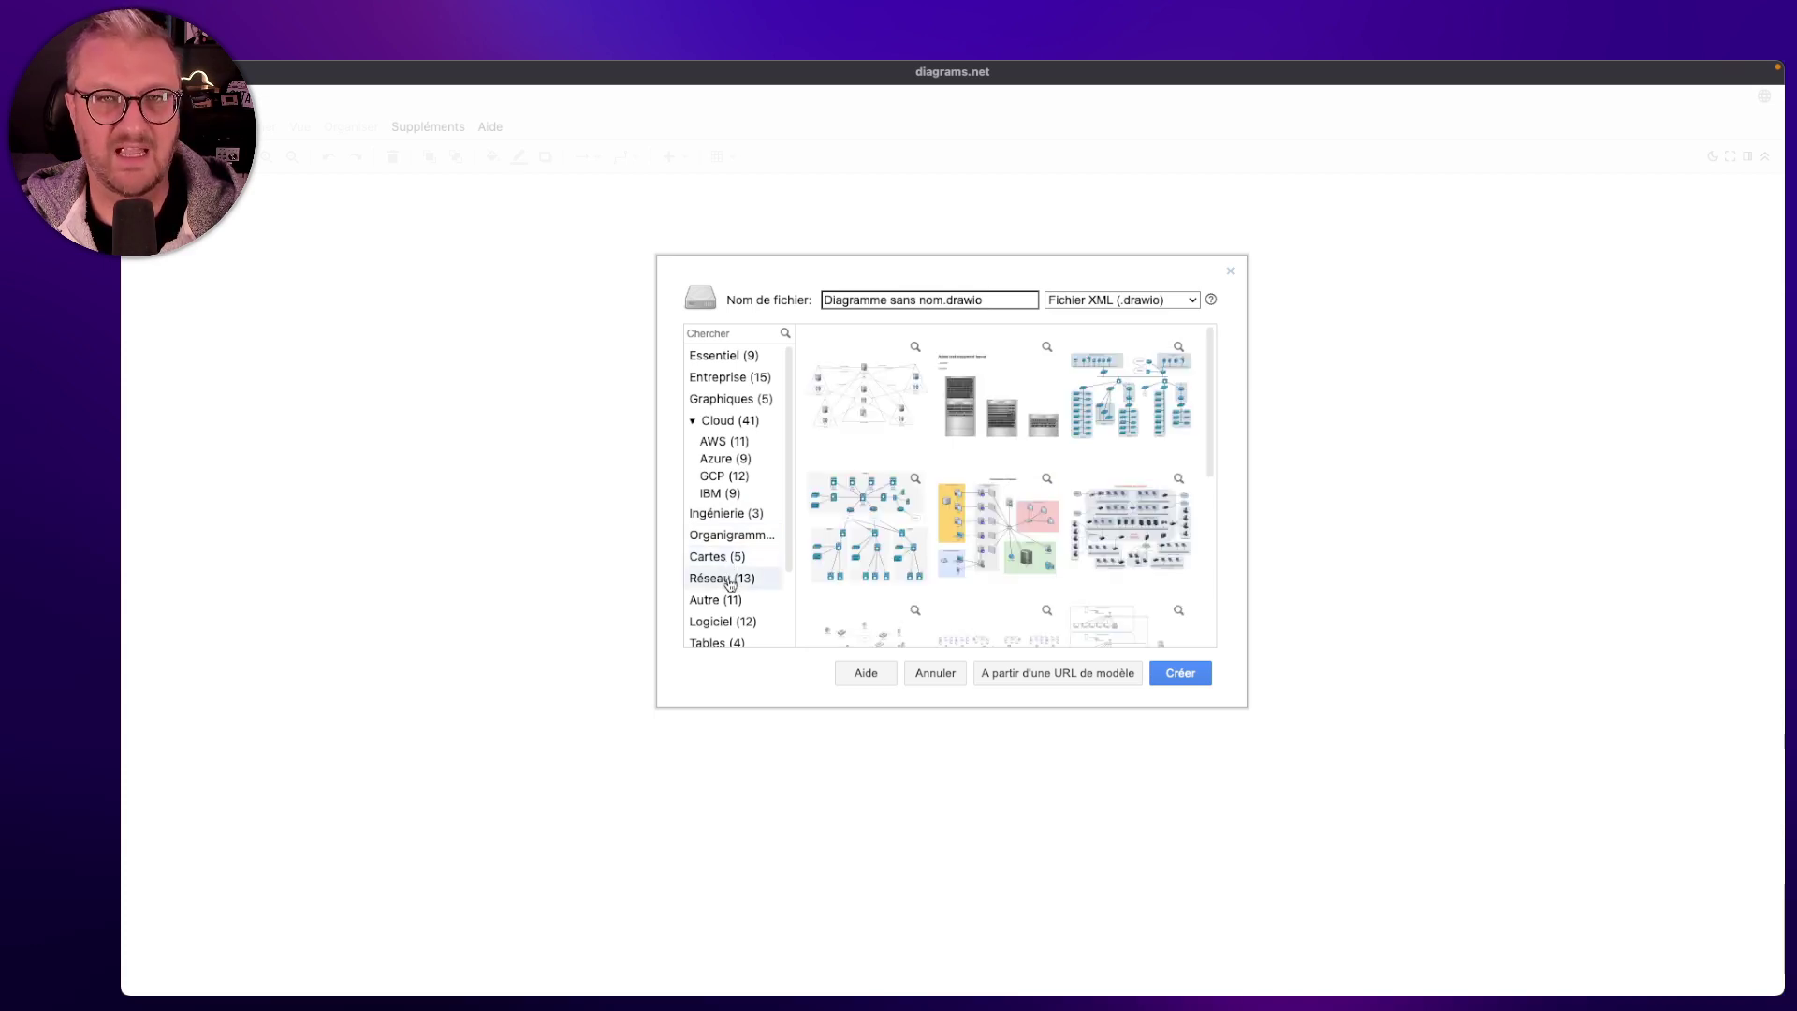
scroll(983, 531, "down", 5)
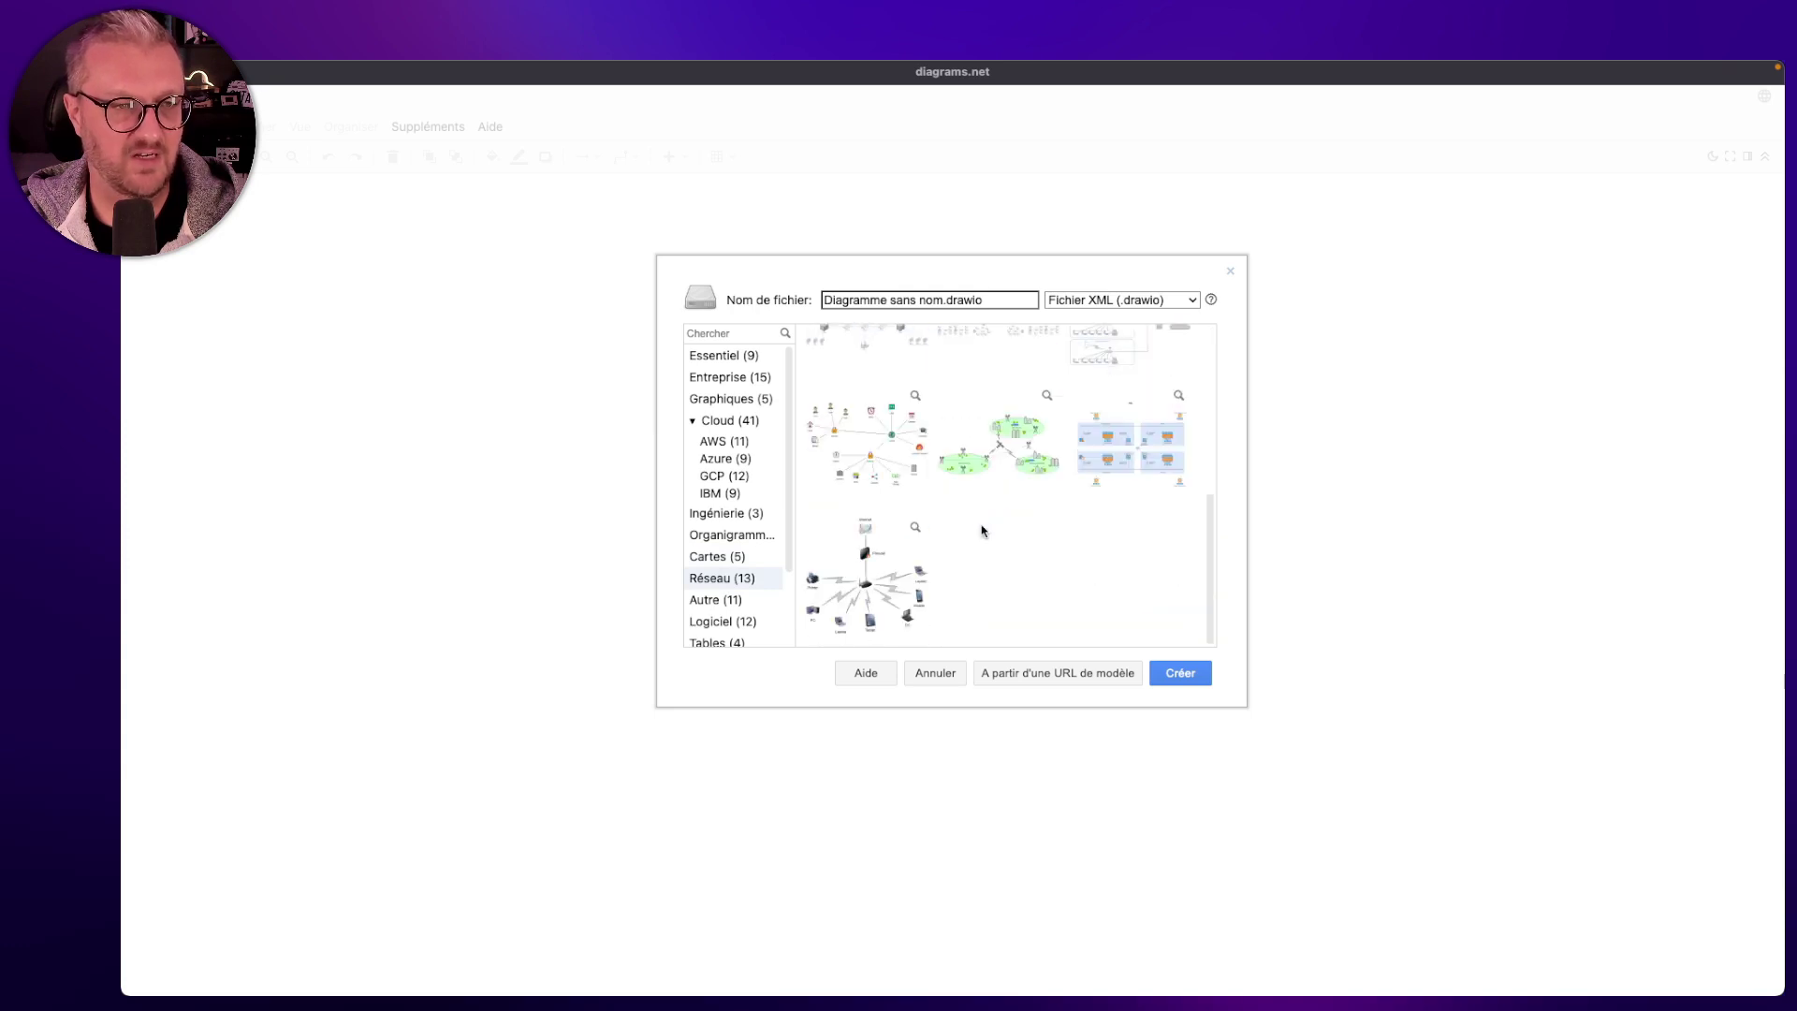
left_click(740, 623)
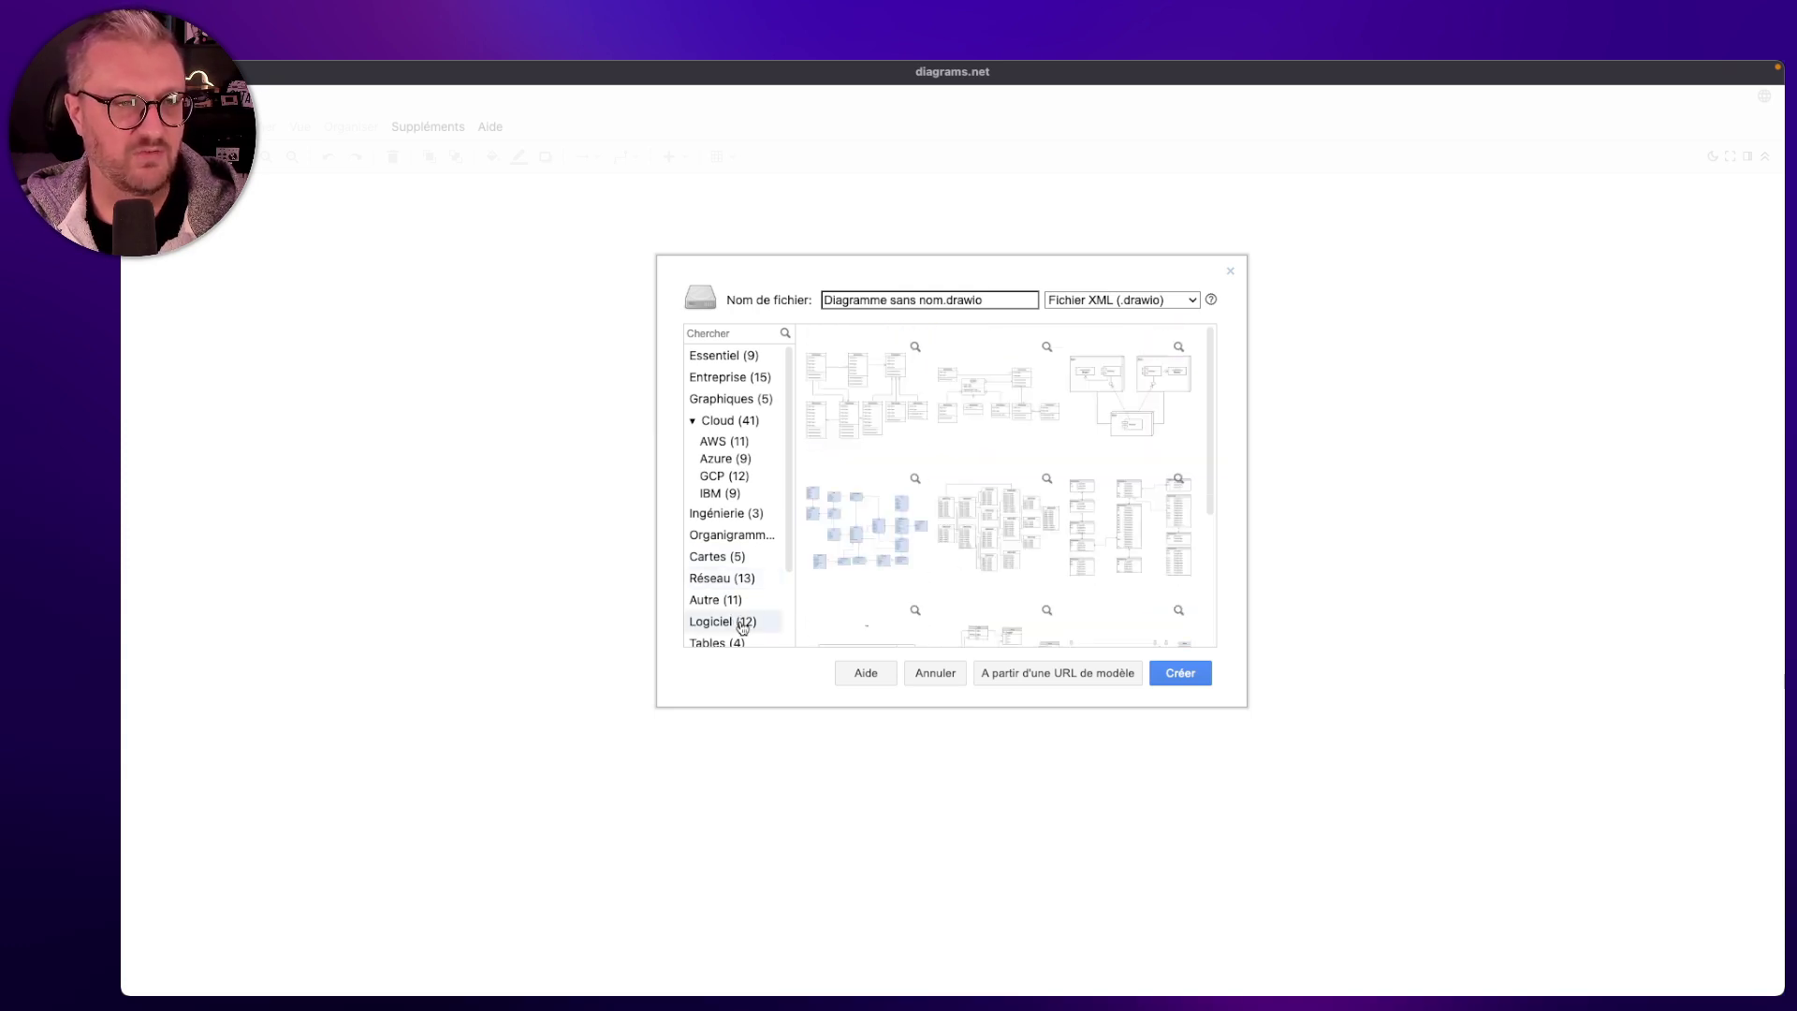
scroll(953, 556, "down", 3)
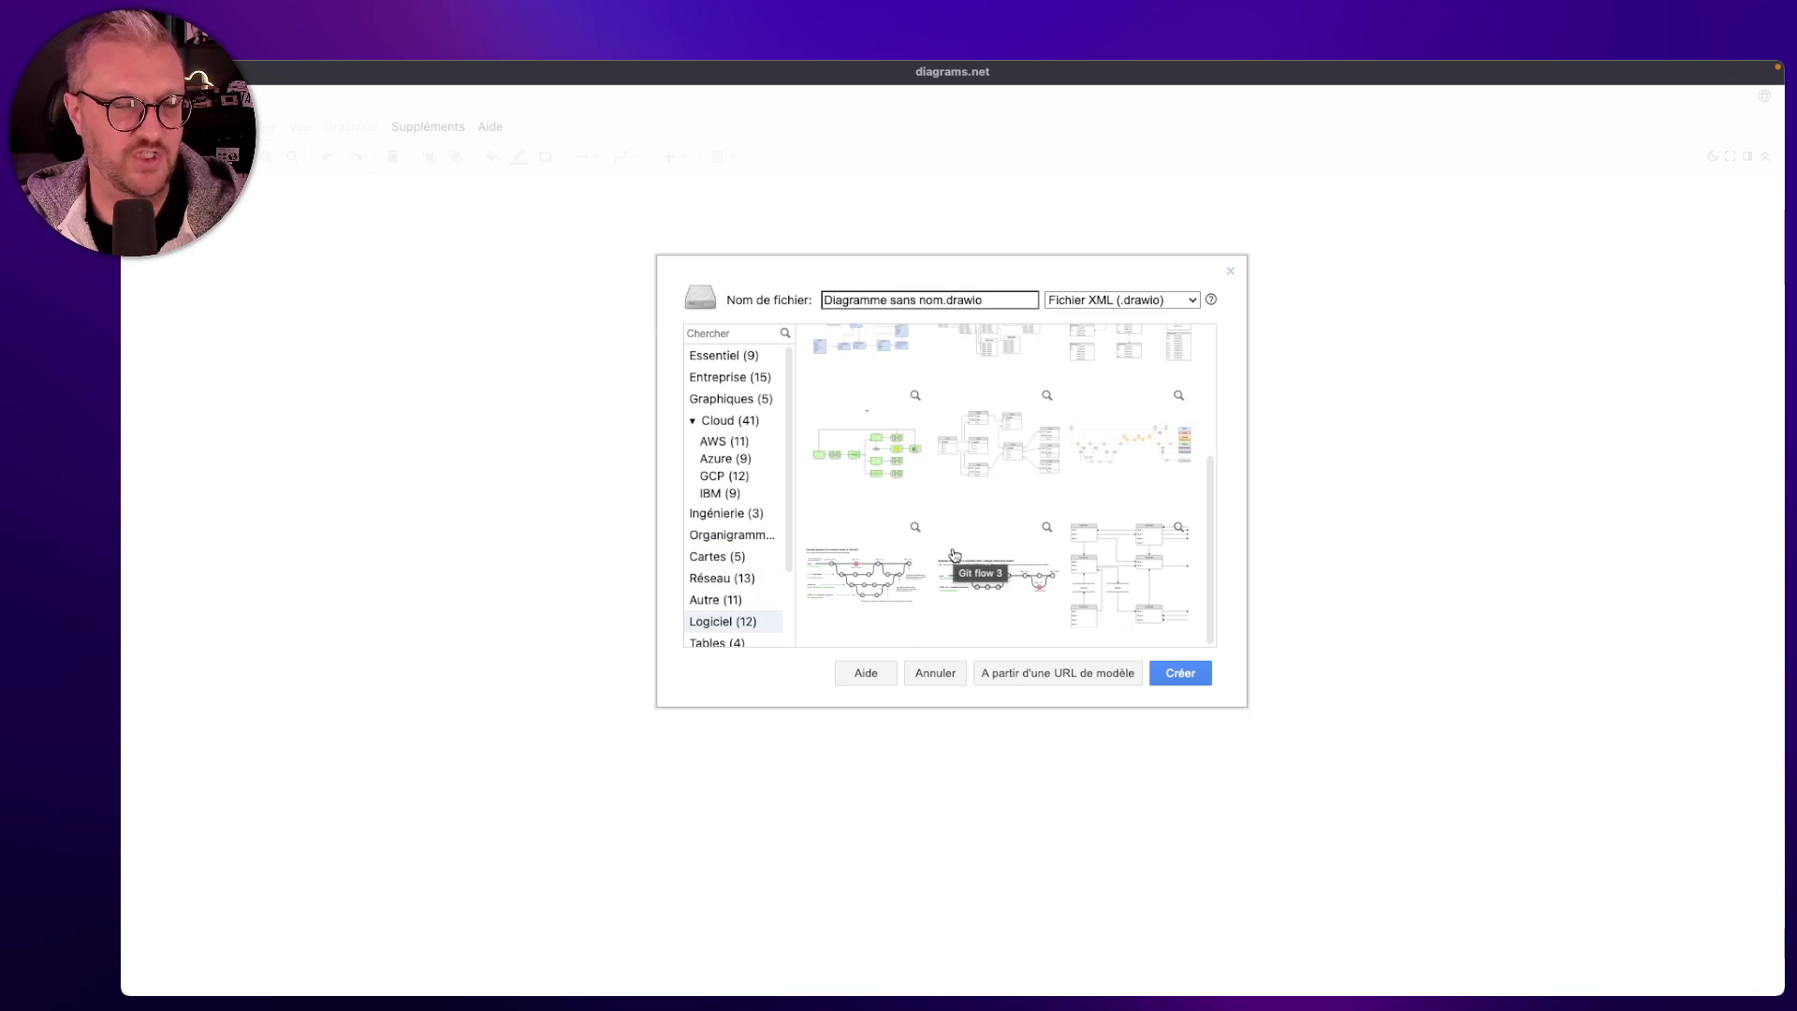
left_click(734, 643)
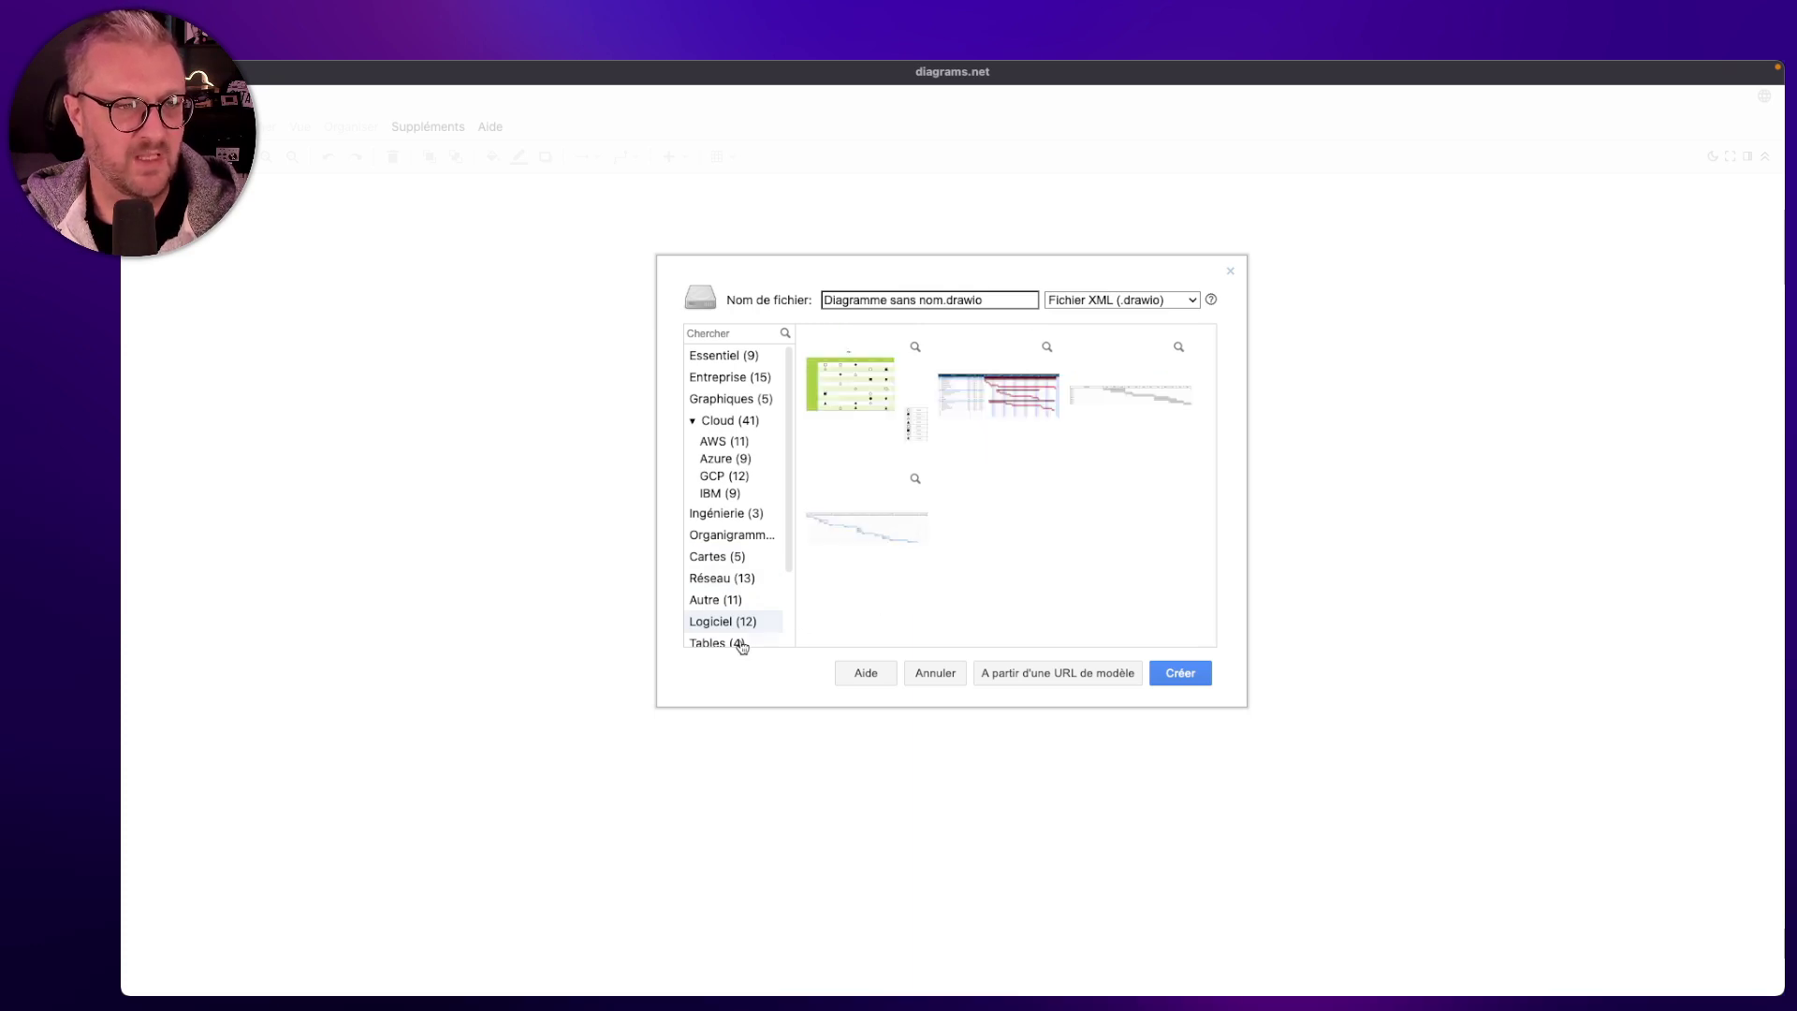
scroll(735, 600, "down", 2)
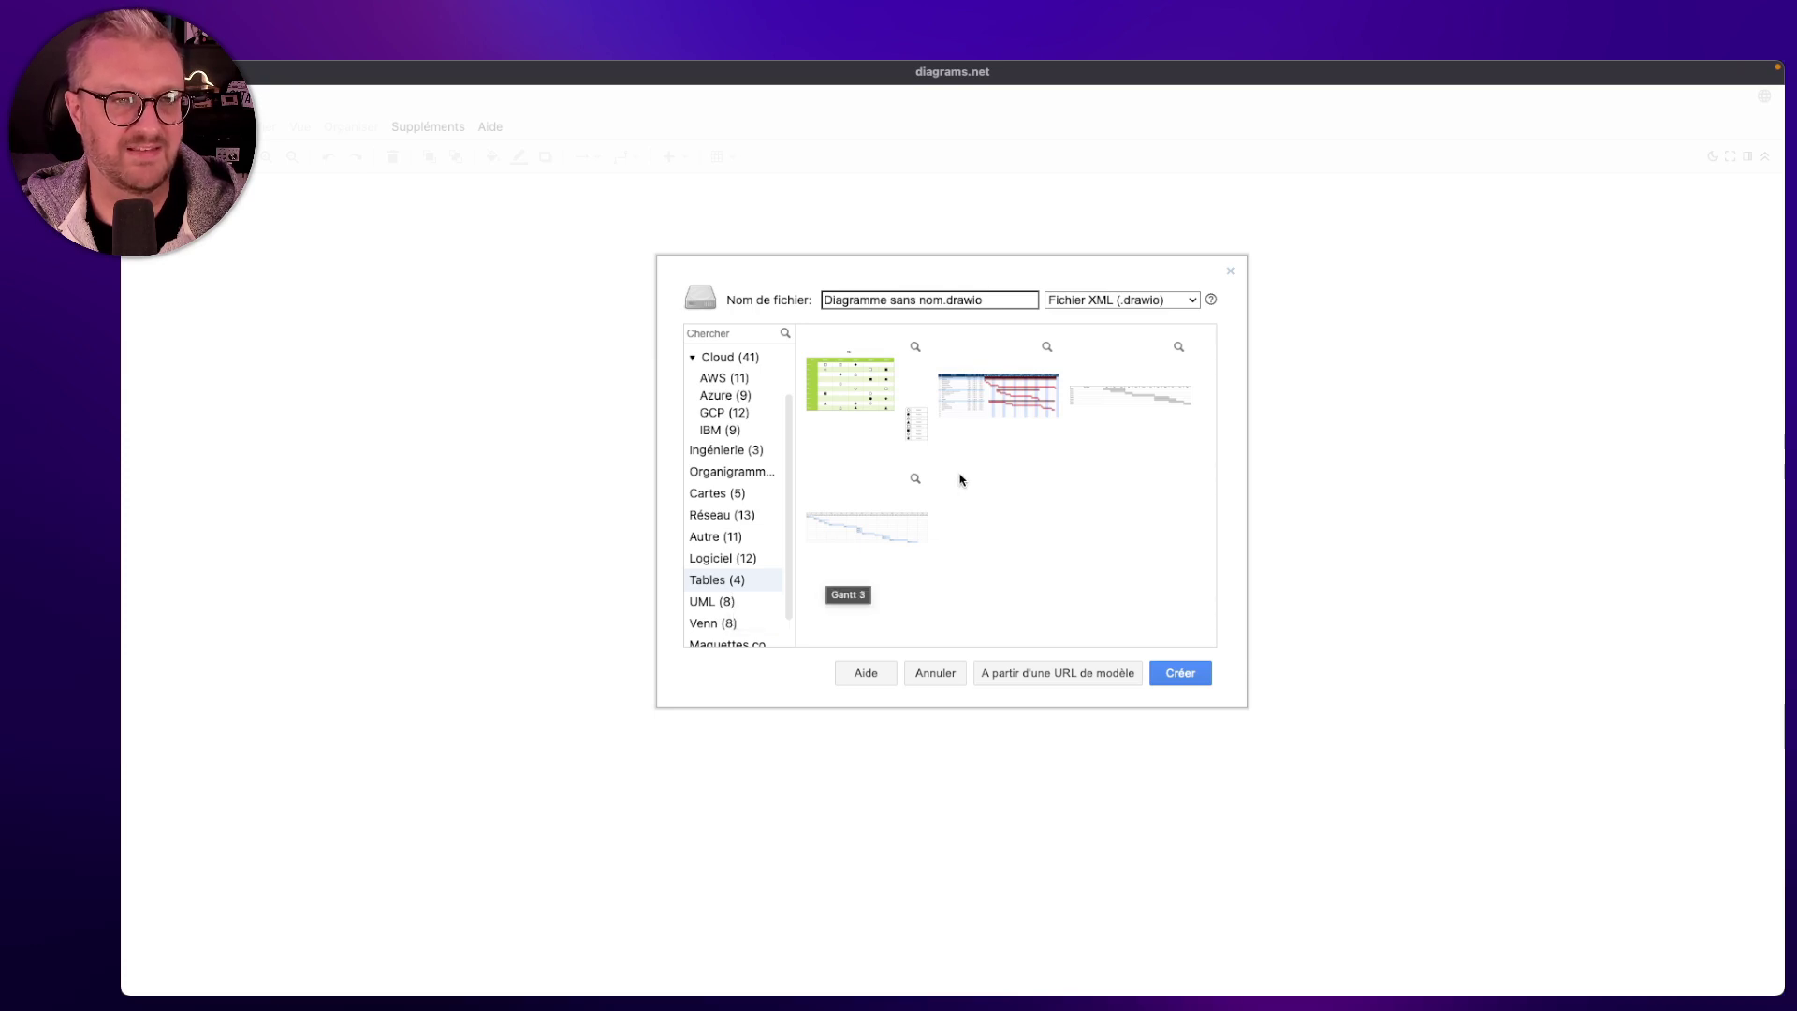
- Examine the UML, Venn, mockup and Modèle templates offered for the new diagram
left_click(728, 604)
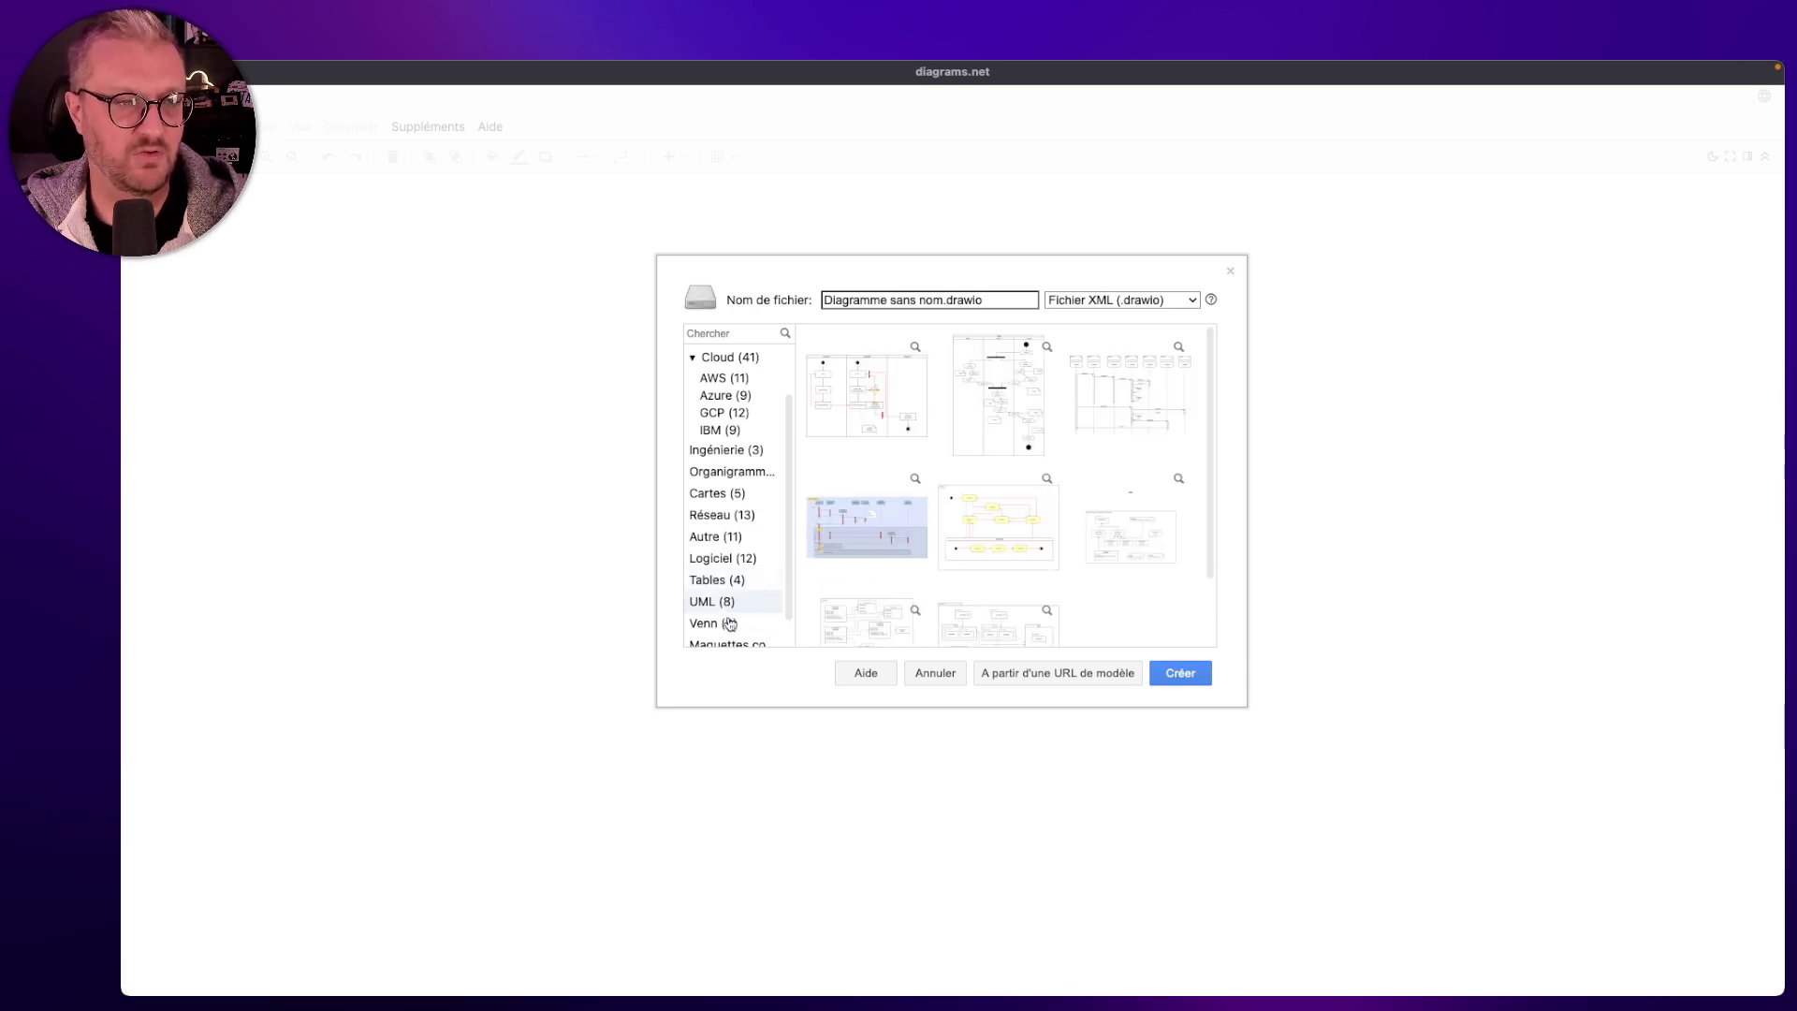
left_click(728, 624)
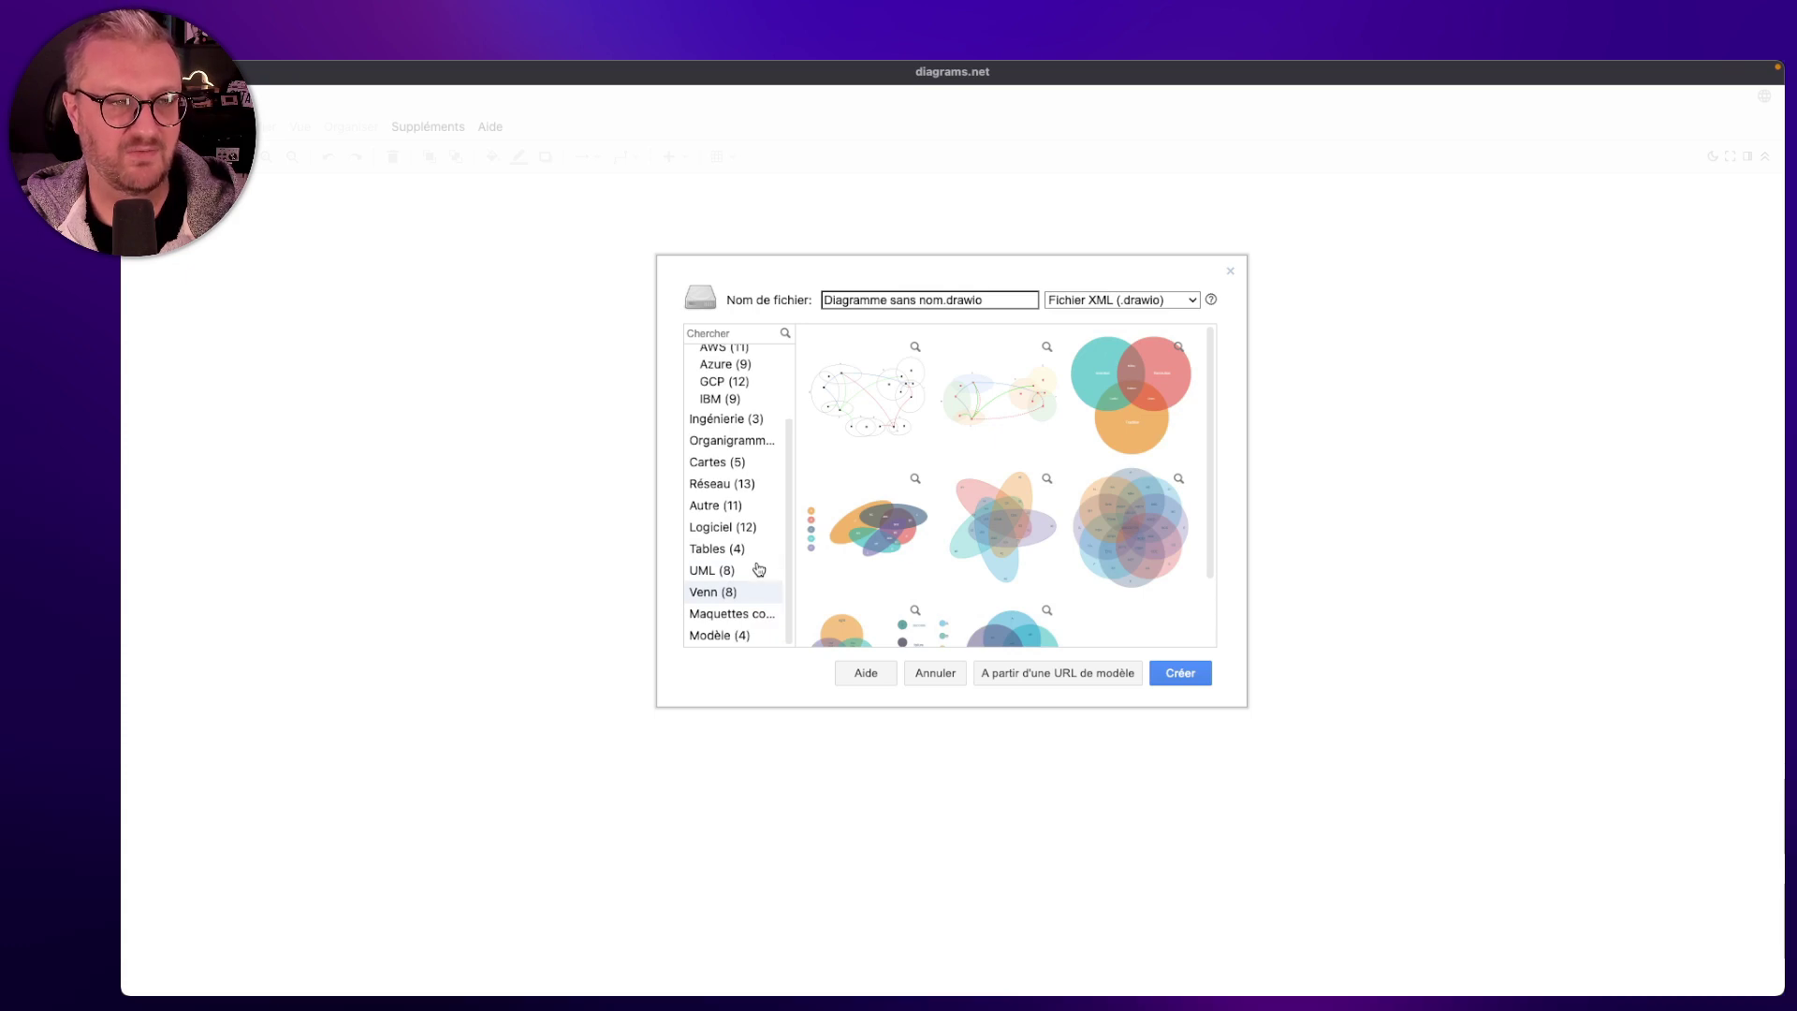
left_click(747, 617)
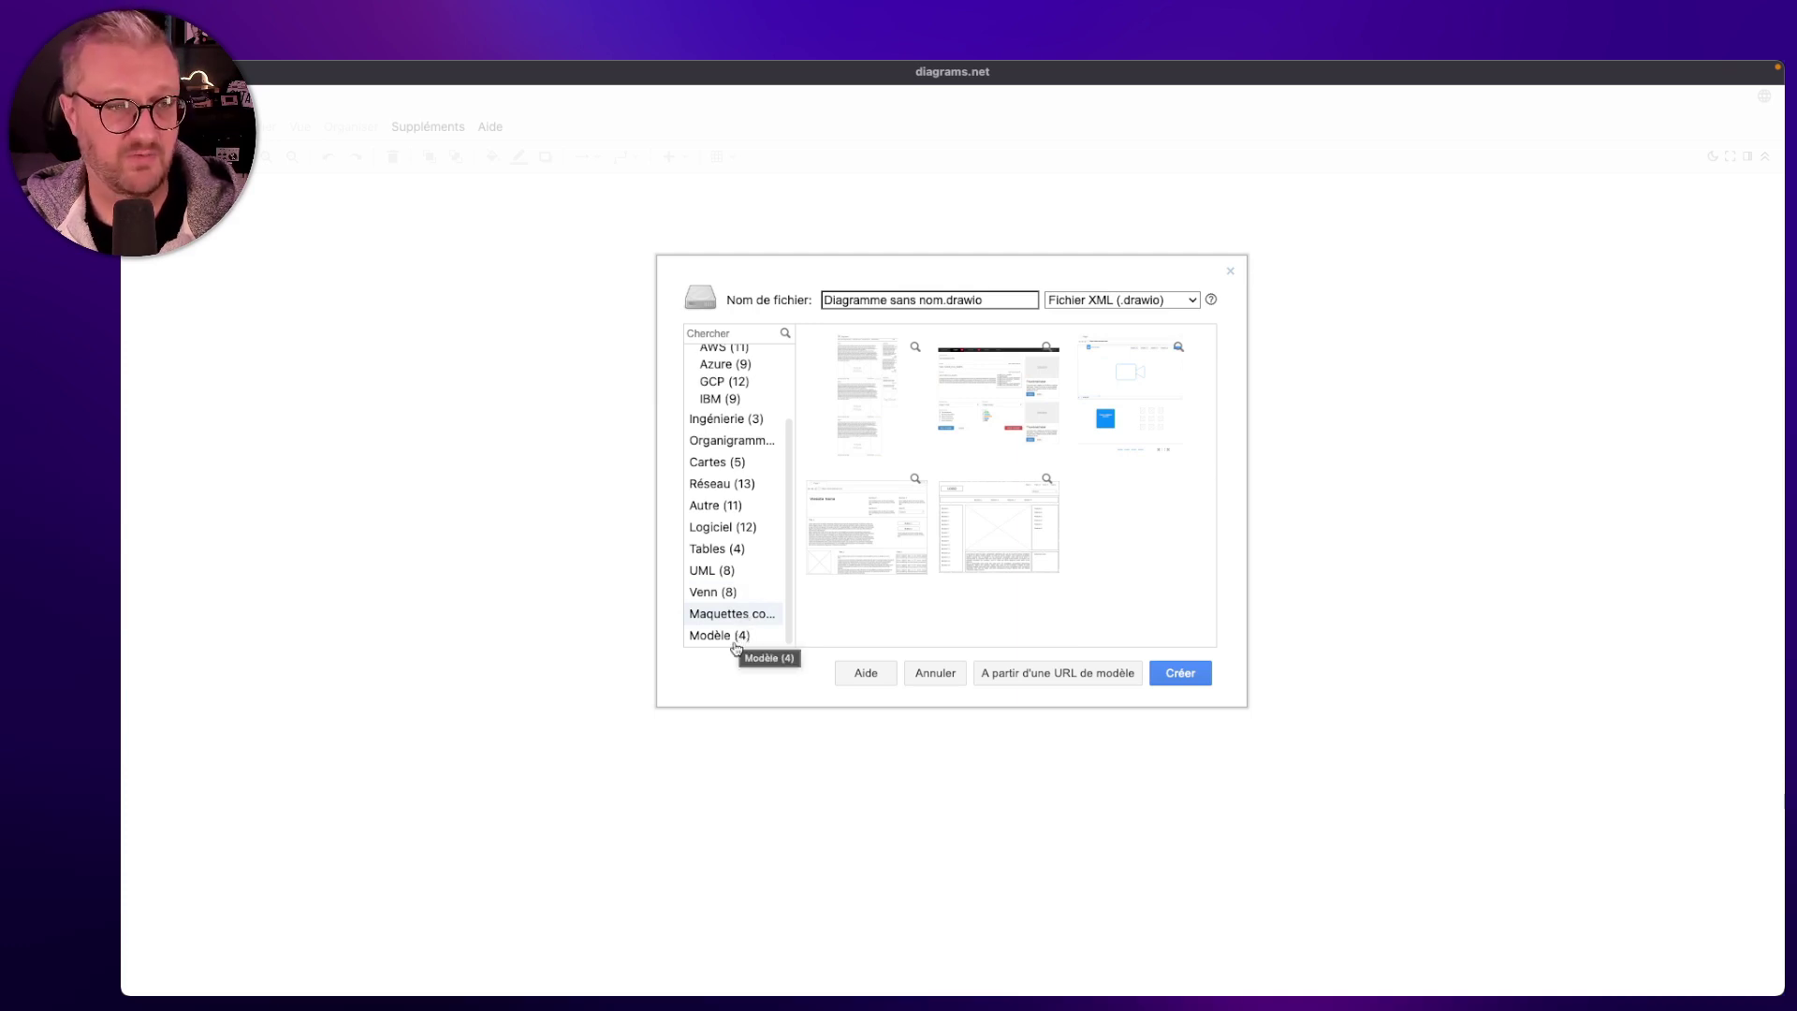
left_click(742, 635)
scroll(742, 617, "up", 3)
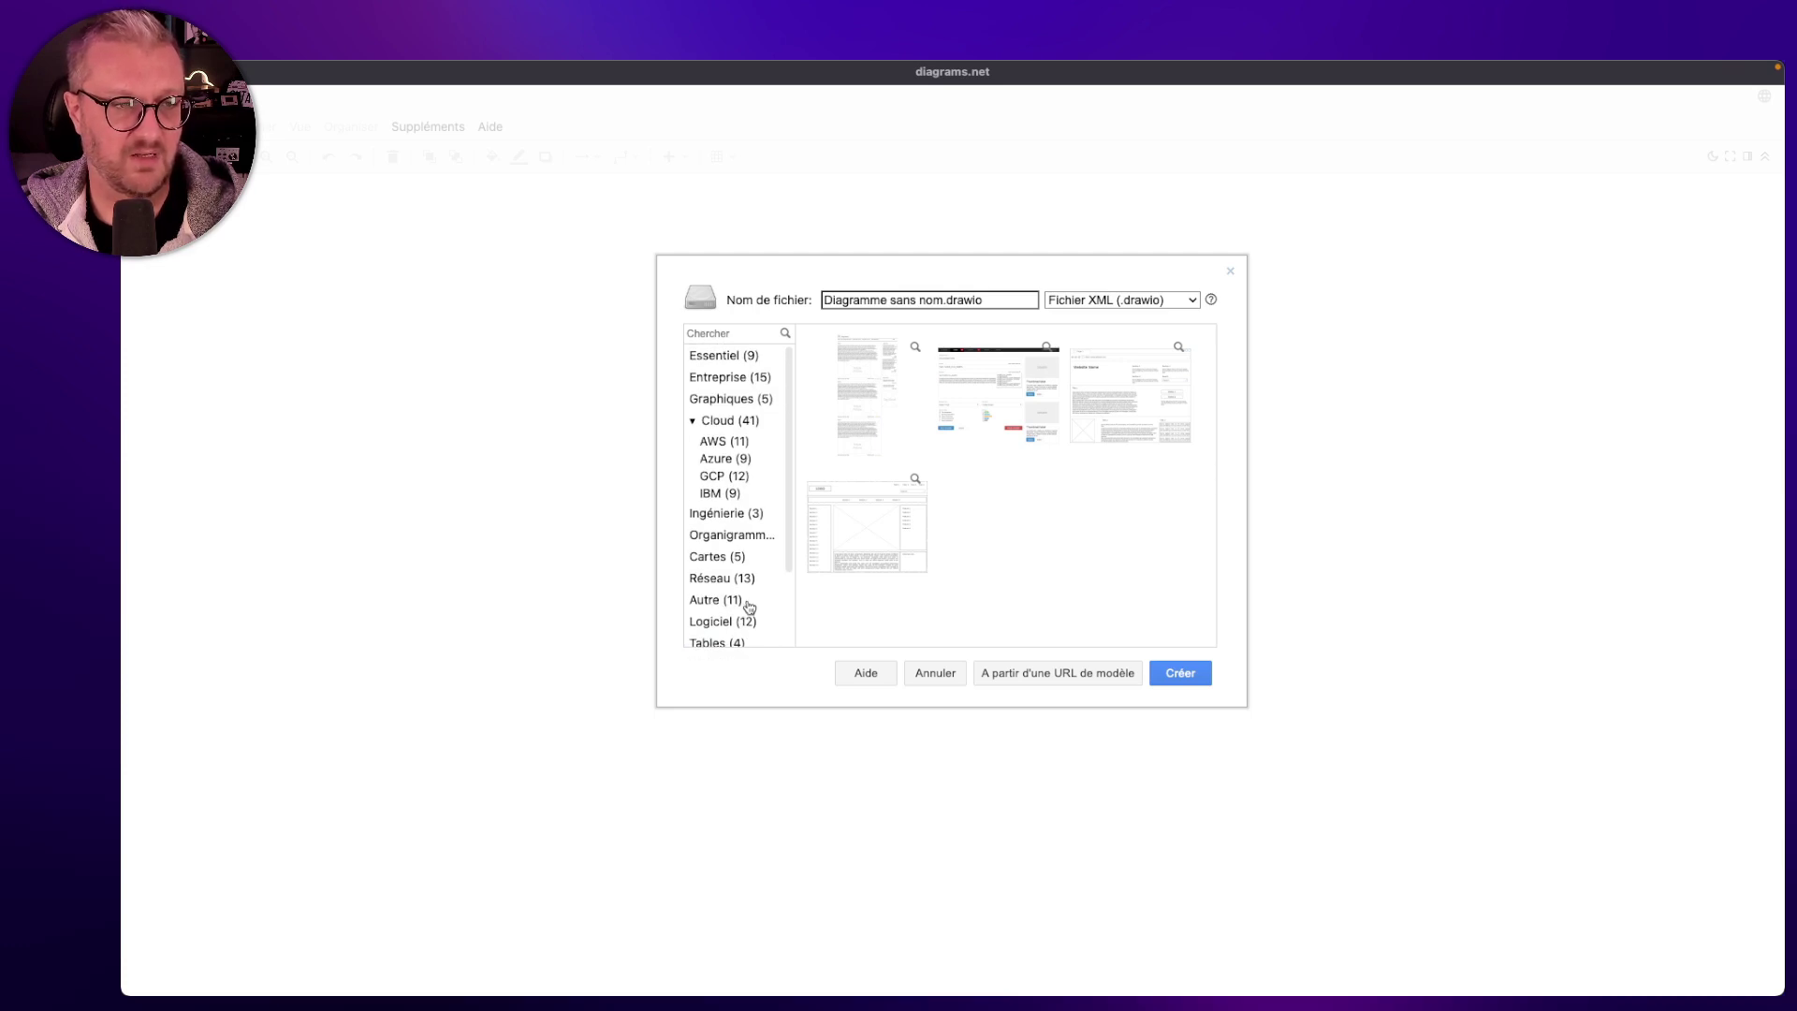
scroll(746, 601, "down", 1)
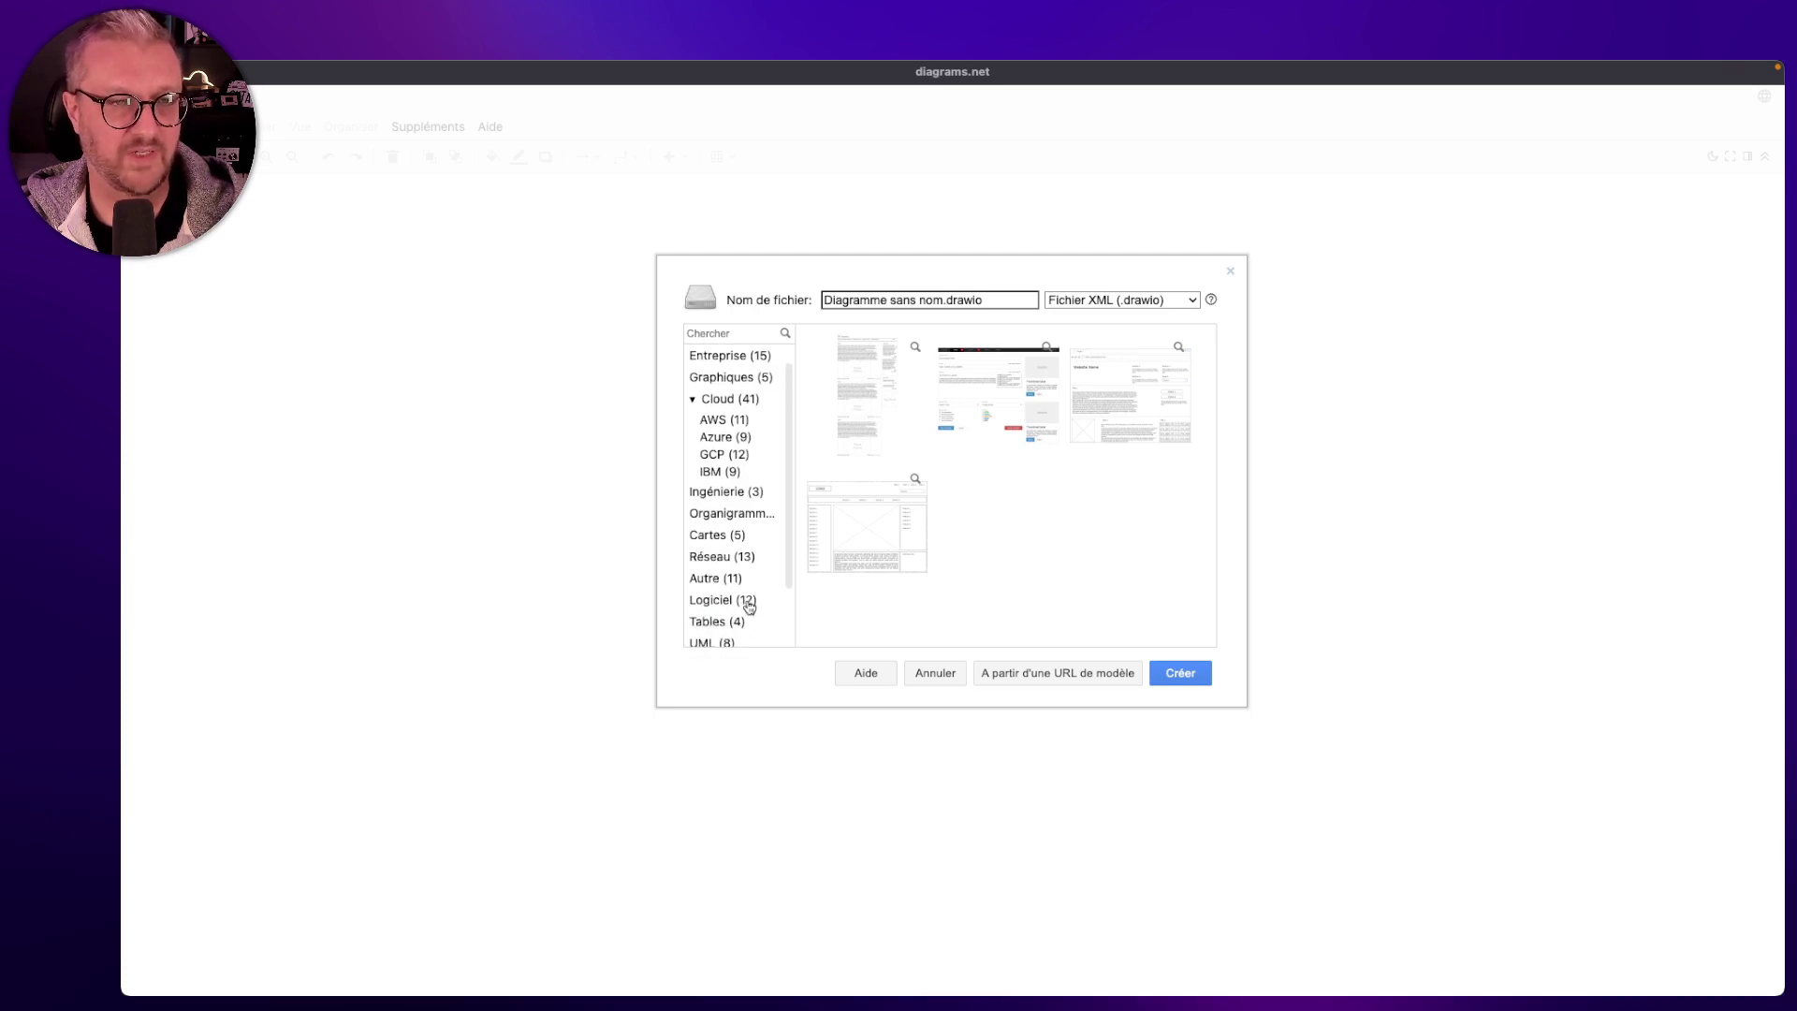
- Check the file formats available for the new diagram and display the Réseau templates again
left_click(1092, 300)
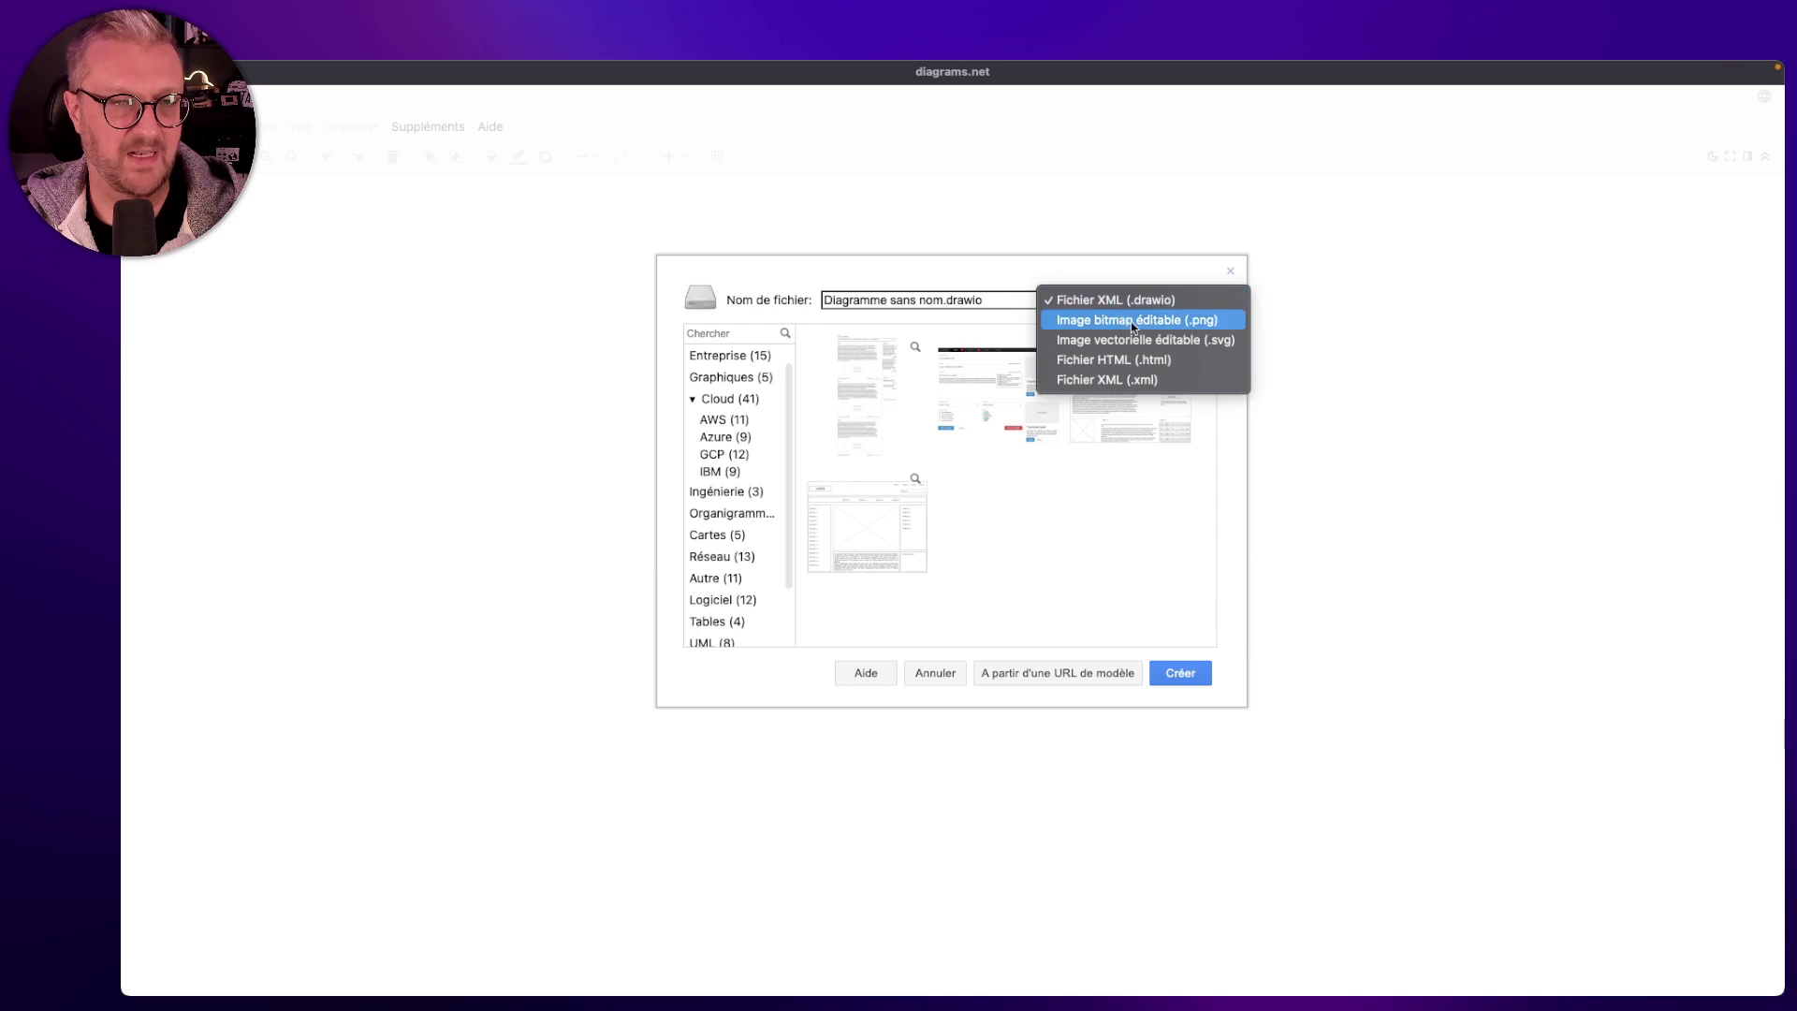
left_click(735, 561)
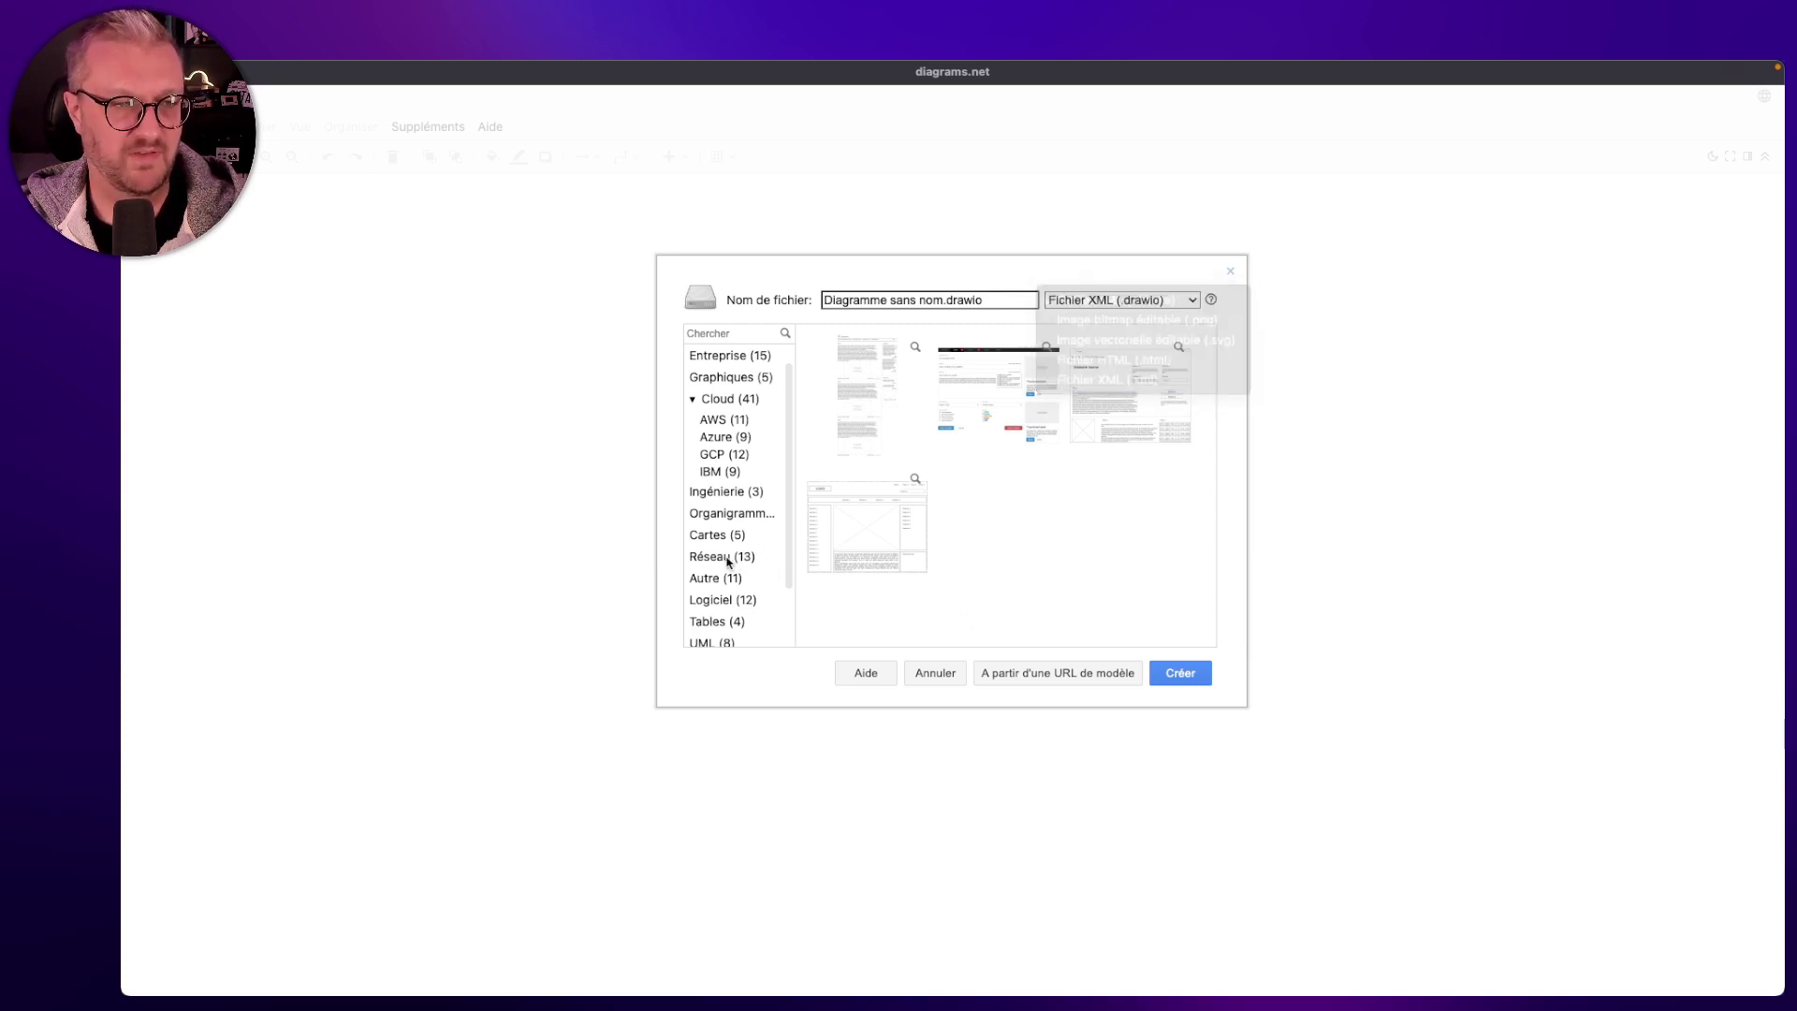
left_click(734, 559)
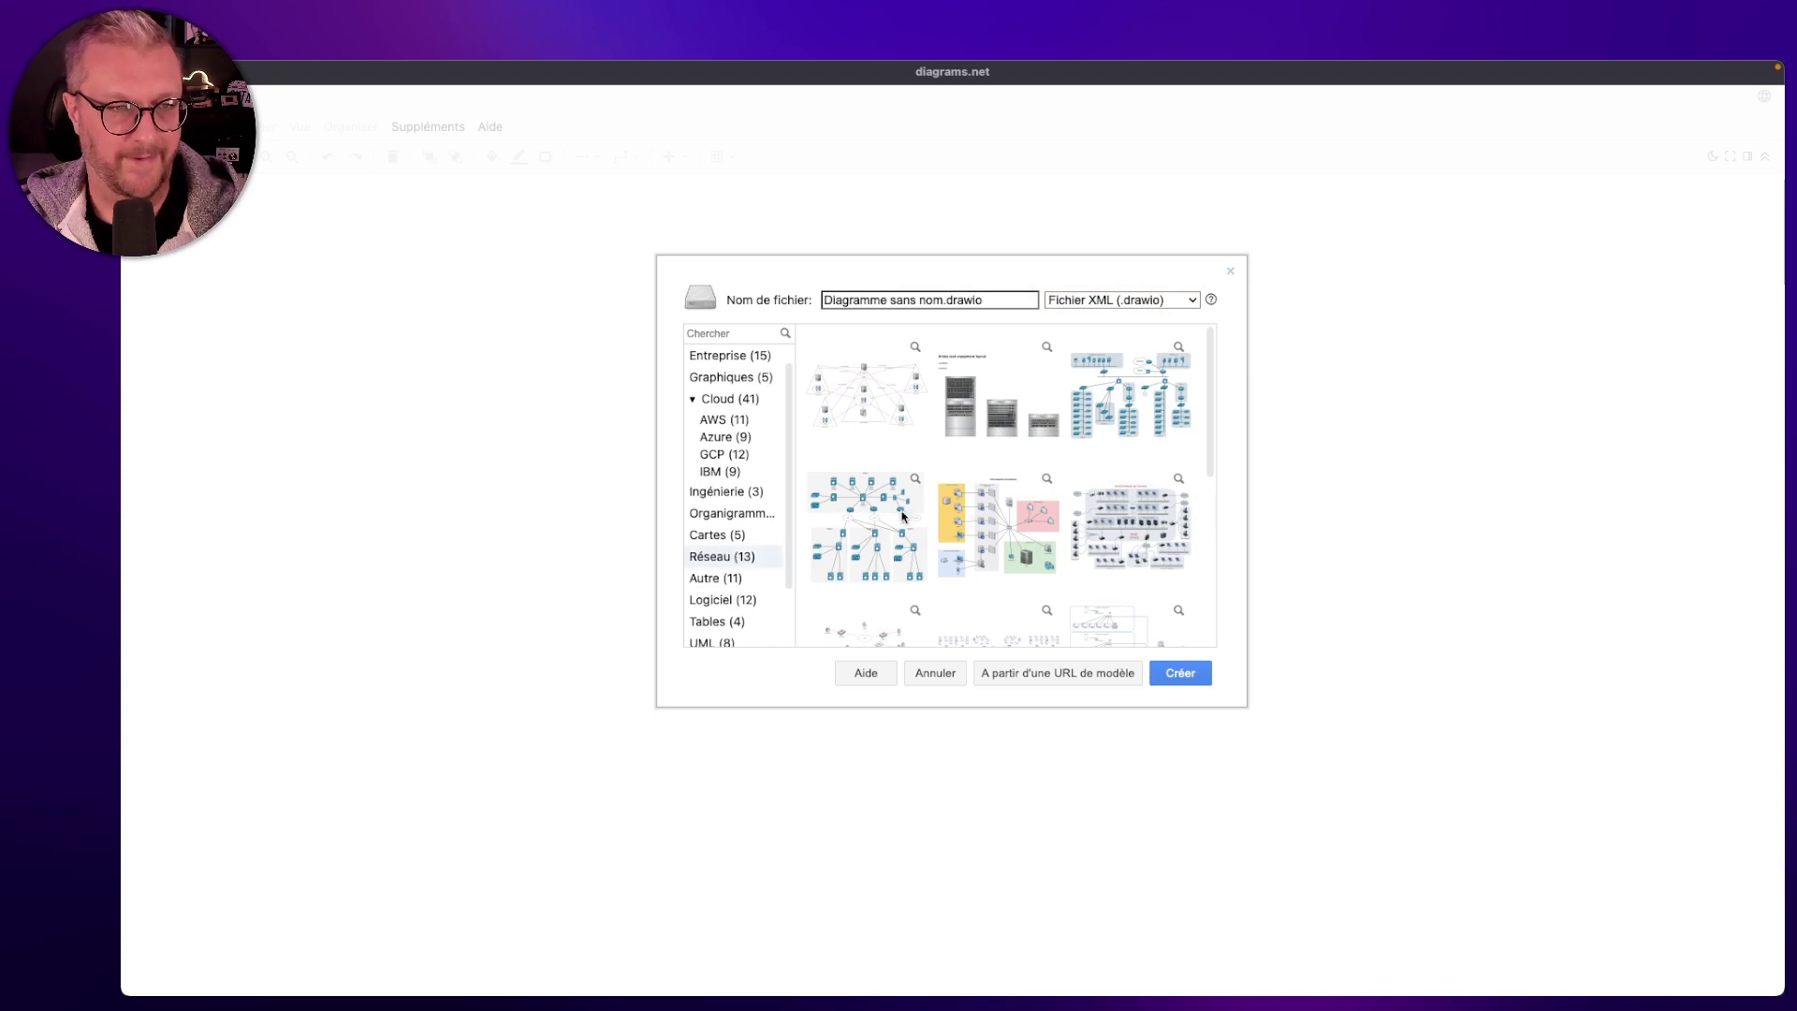
- Create a new diagram from the AWS data lake template that includes Amazon Cognito, API Gateway and Lambda
left_click(721, 421)
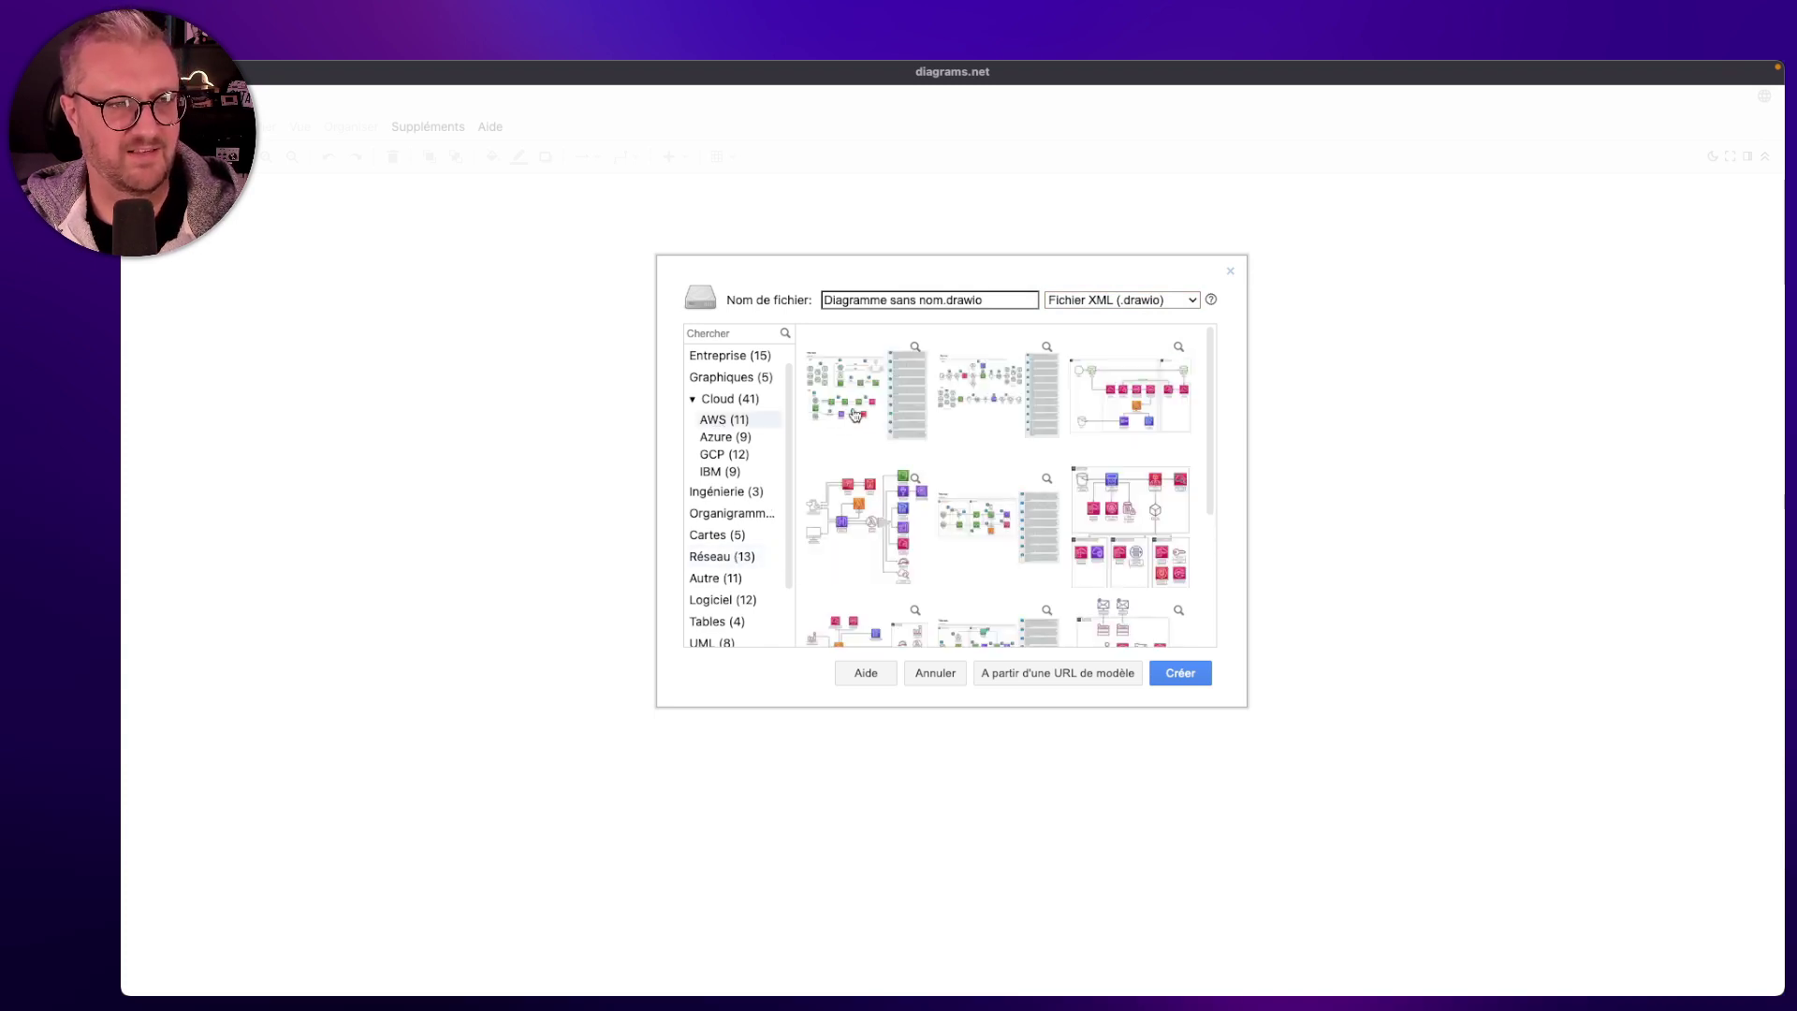
left_click(852, 510)
double_click(852, 510)
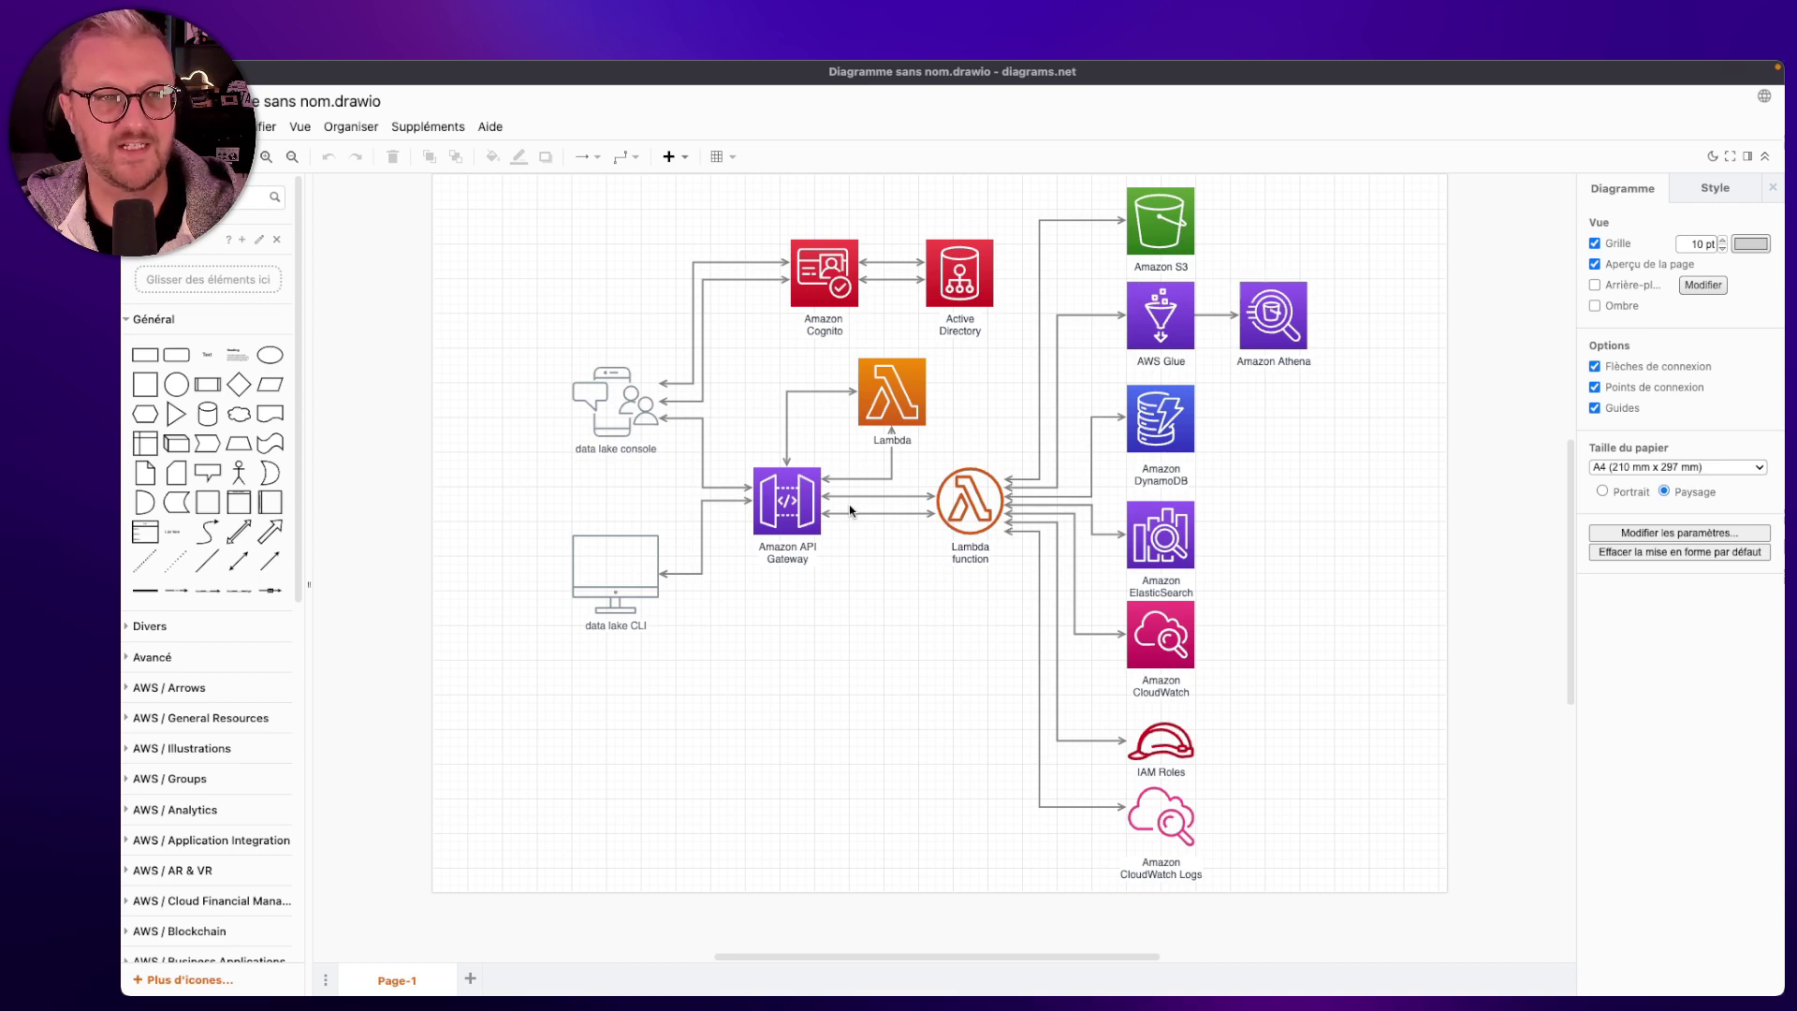
- Select the data lake console shape and expand the AWS / Application Integration and AWS / Analytics shape libraries
mouse_move(625, 405)
left_mouse_down()
mouse_move(581, 340)
mouse_move(511, 428)
mouse_move(604, 510)
mouse_move(619, 406)
left_mouse_up()
scroll(197, 571, "down", 5)
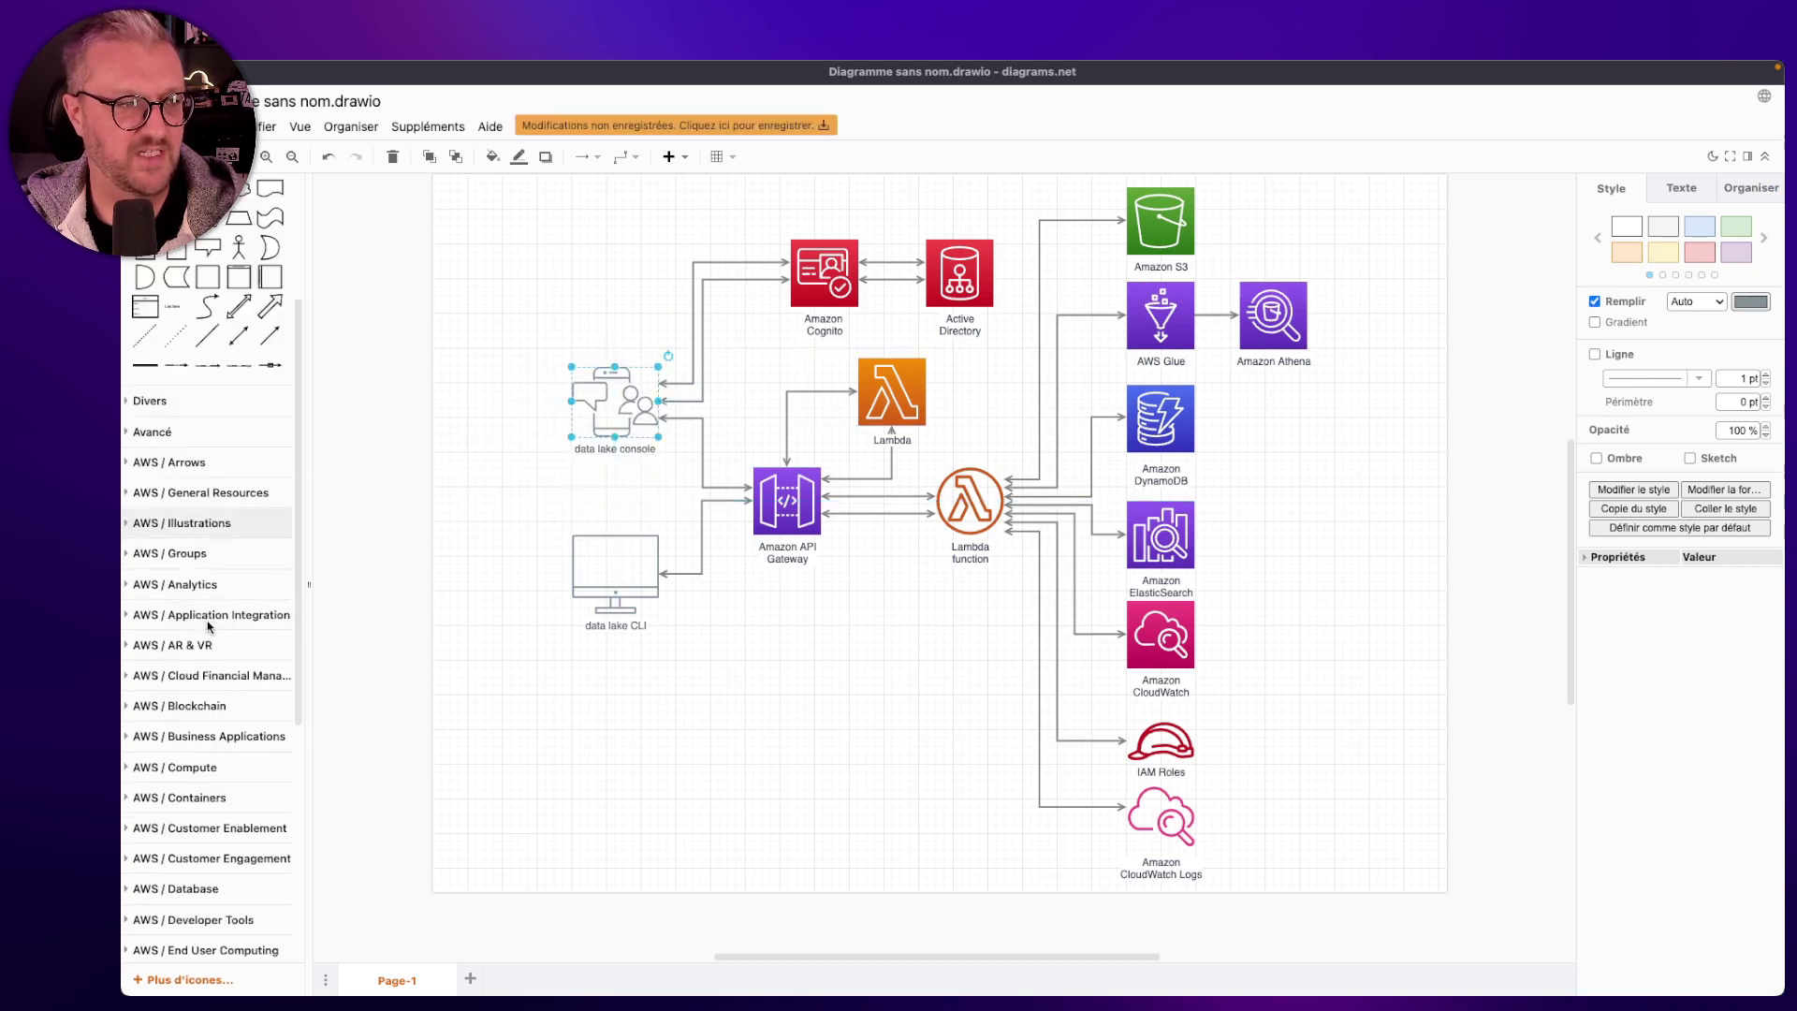
left_click(127, 615)
scroll(132, 561, "down", 2)
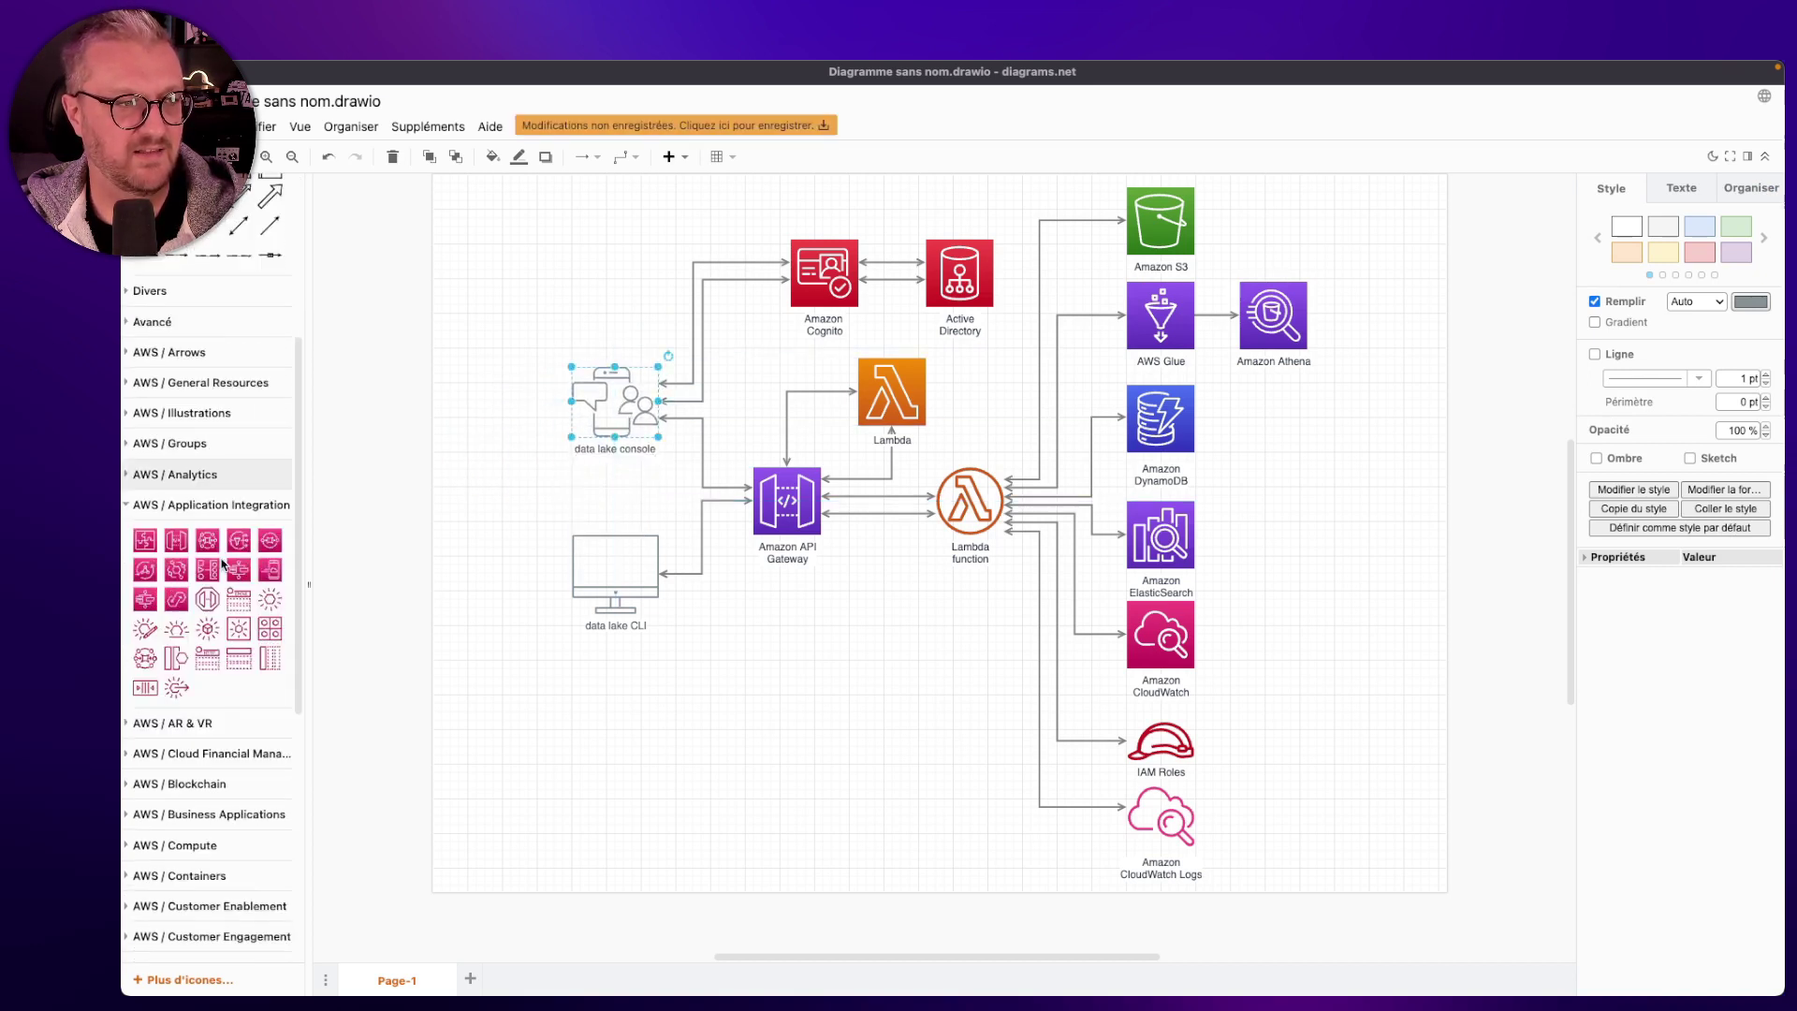
left_click(132, 478)
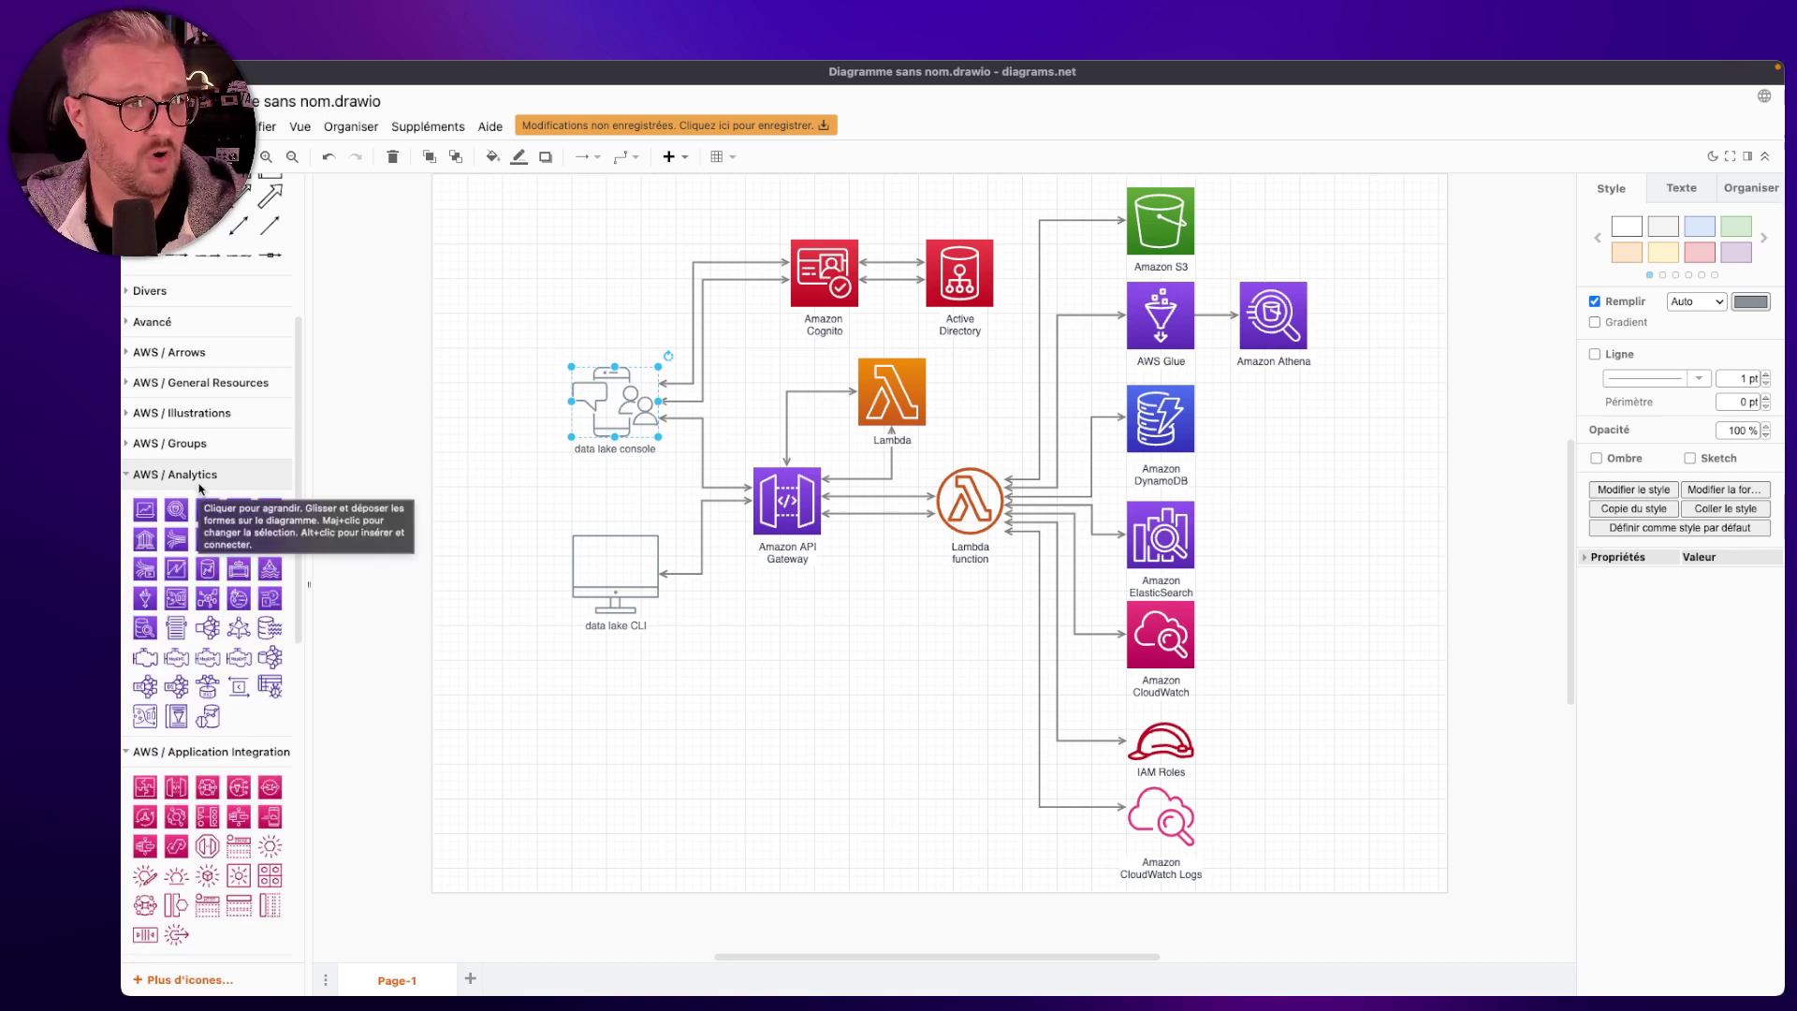
- Check the recent files and the export formats available for the AWS diagram
left_click(266, 126)
mouse_move(217, 211)
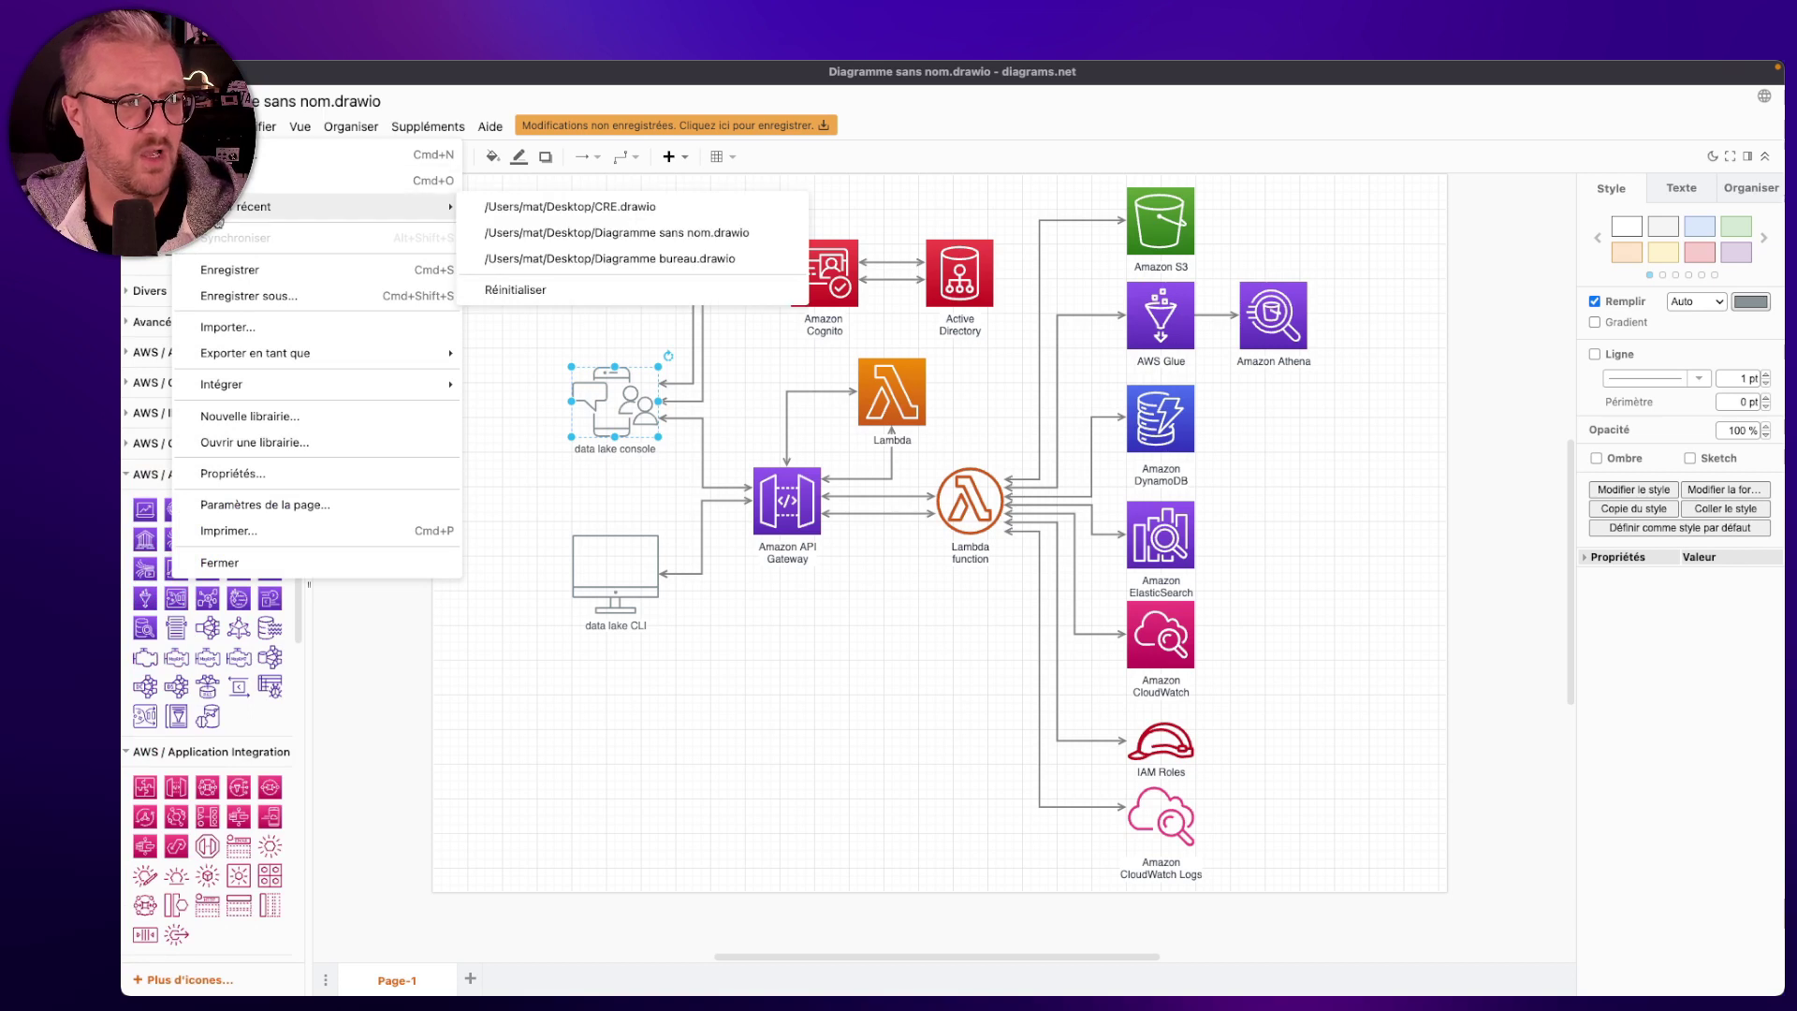
mouse_move(265, 353)
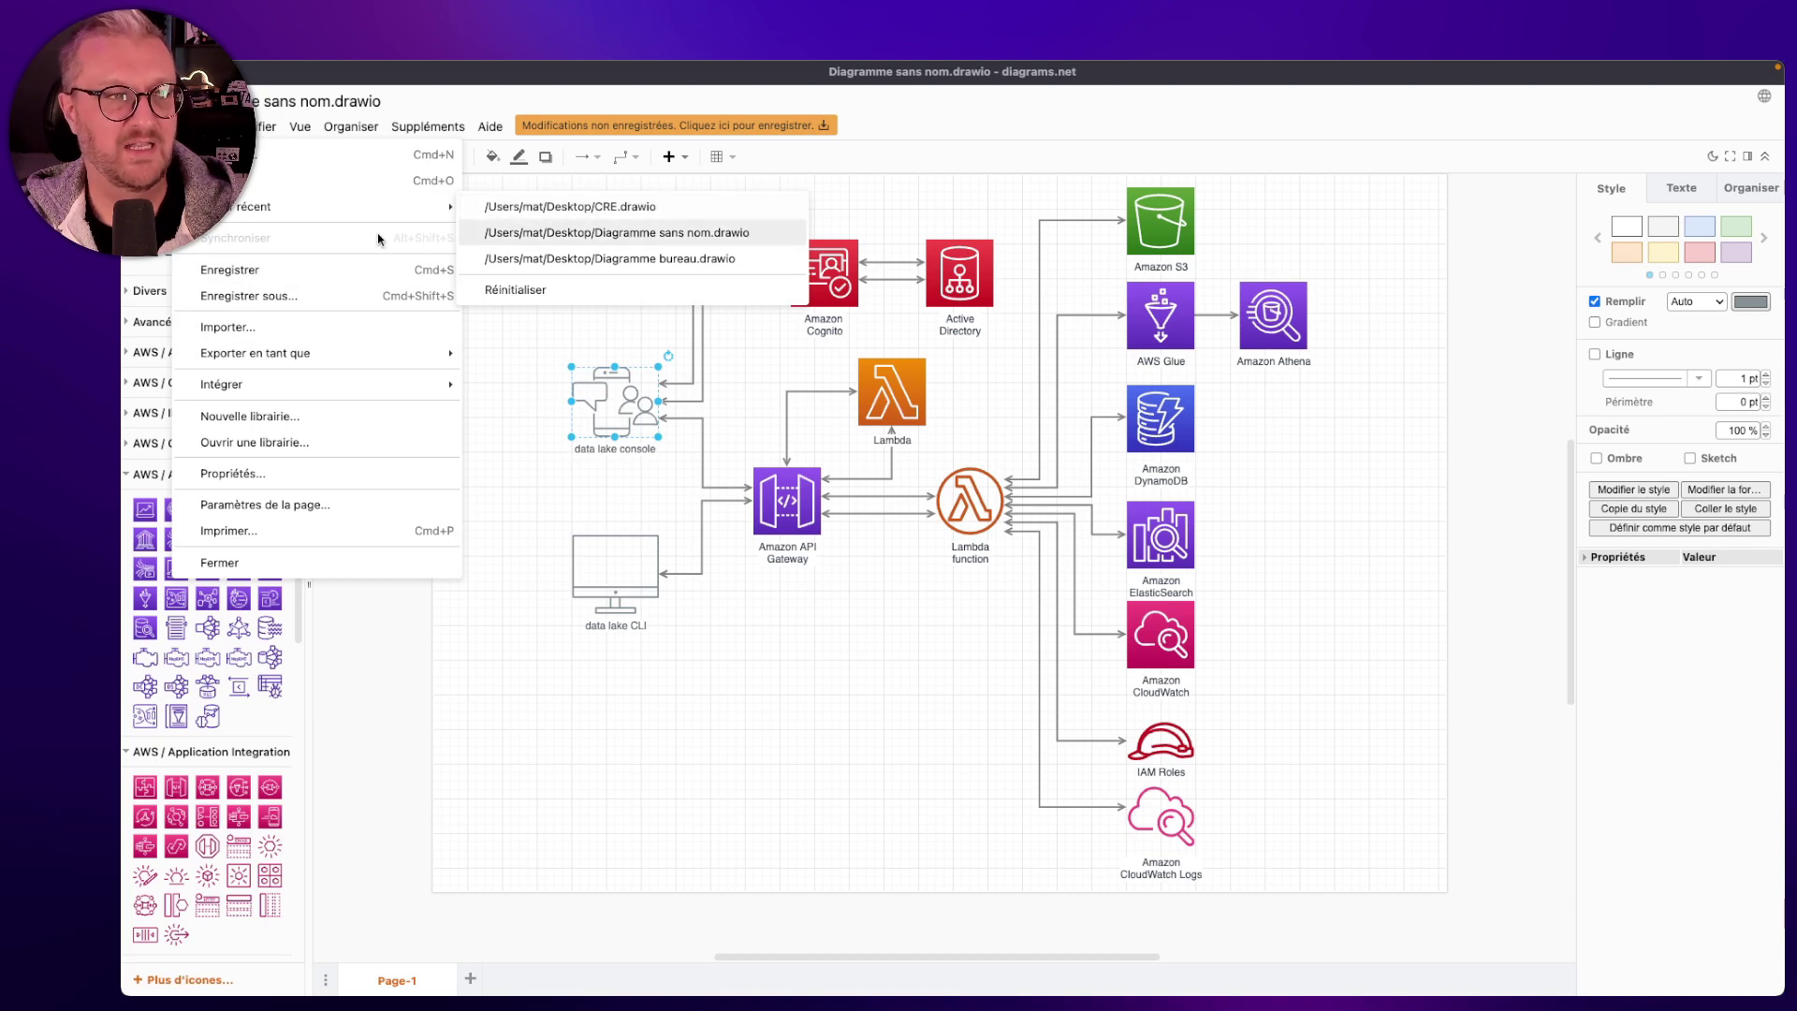
mouse_move(447, 352)
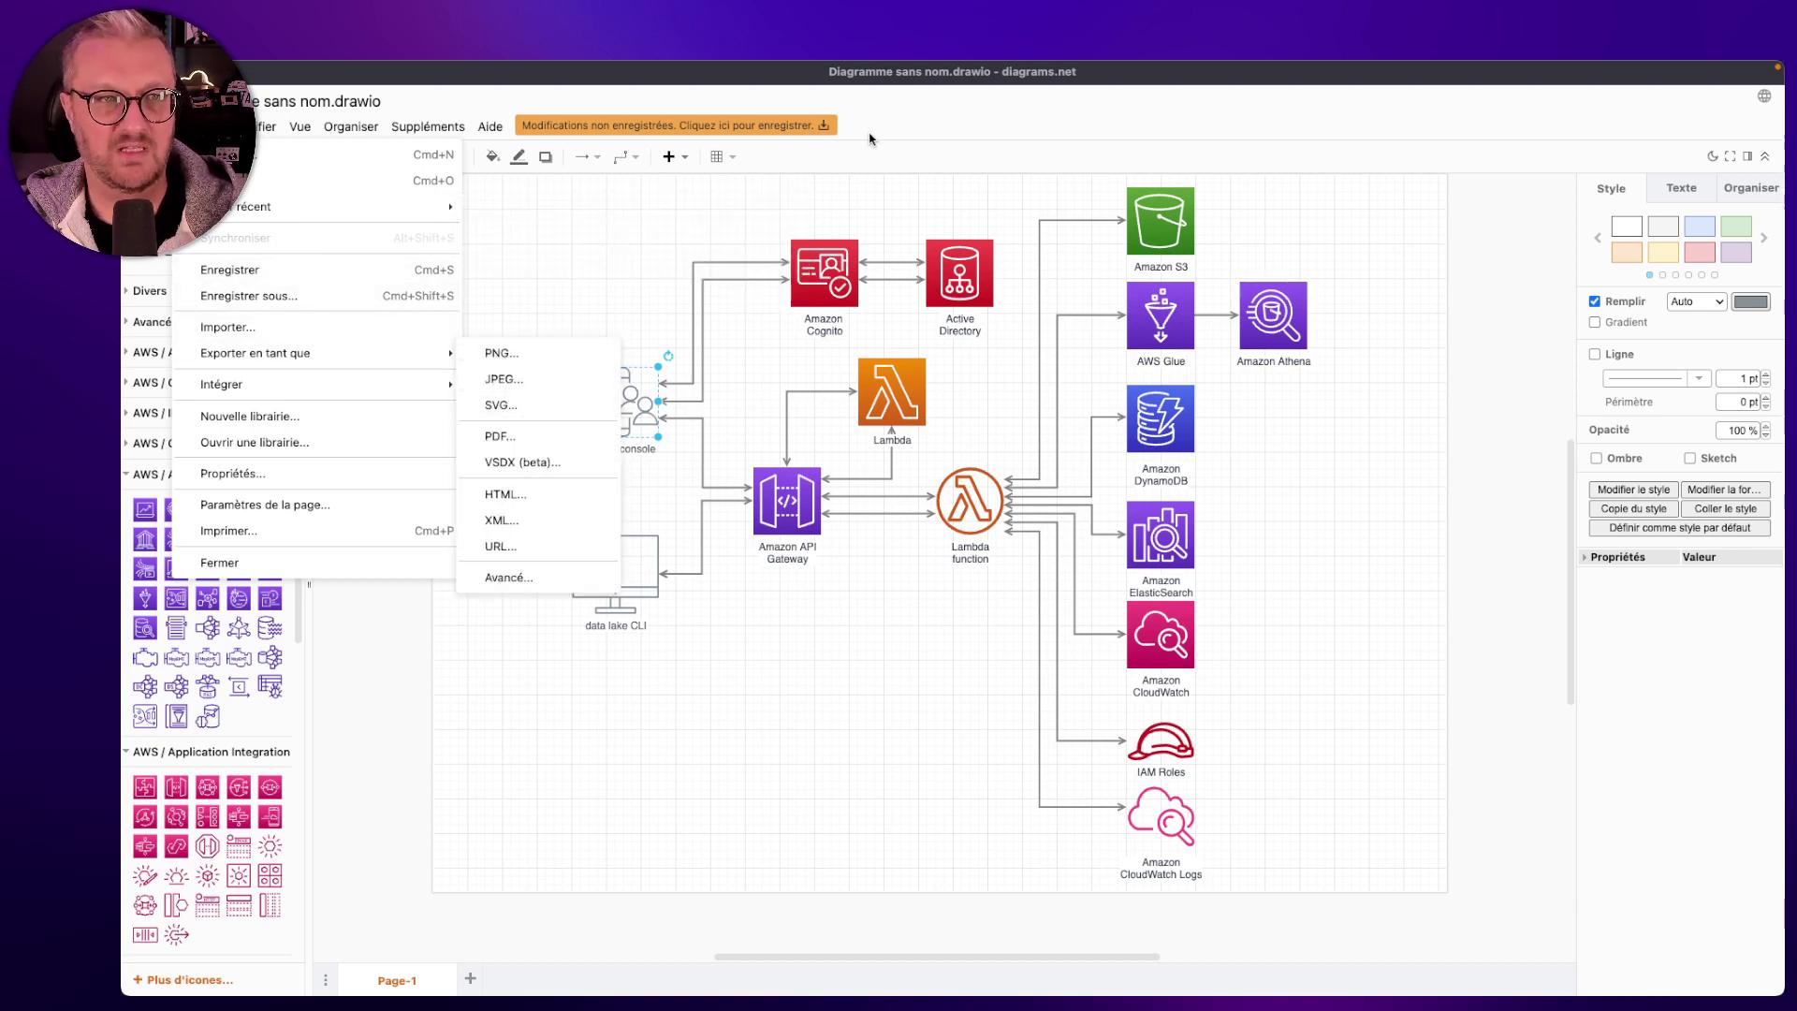
left_click(924, 102)
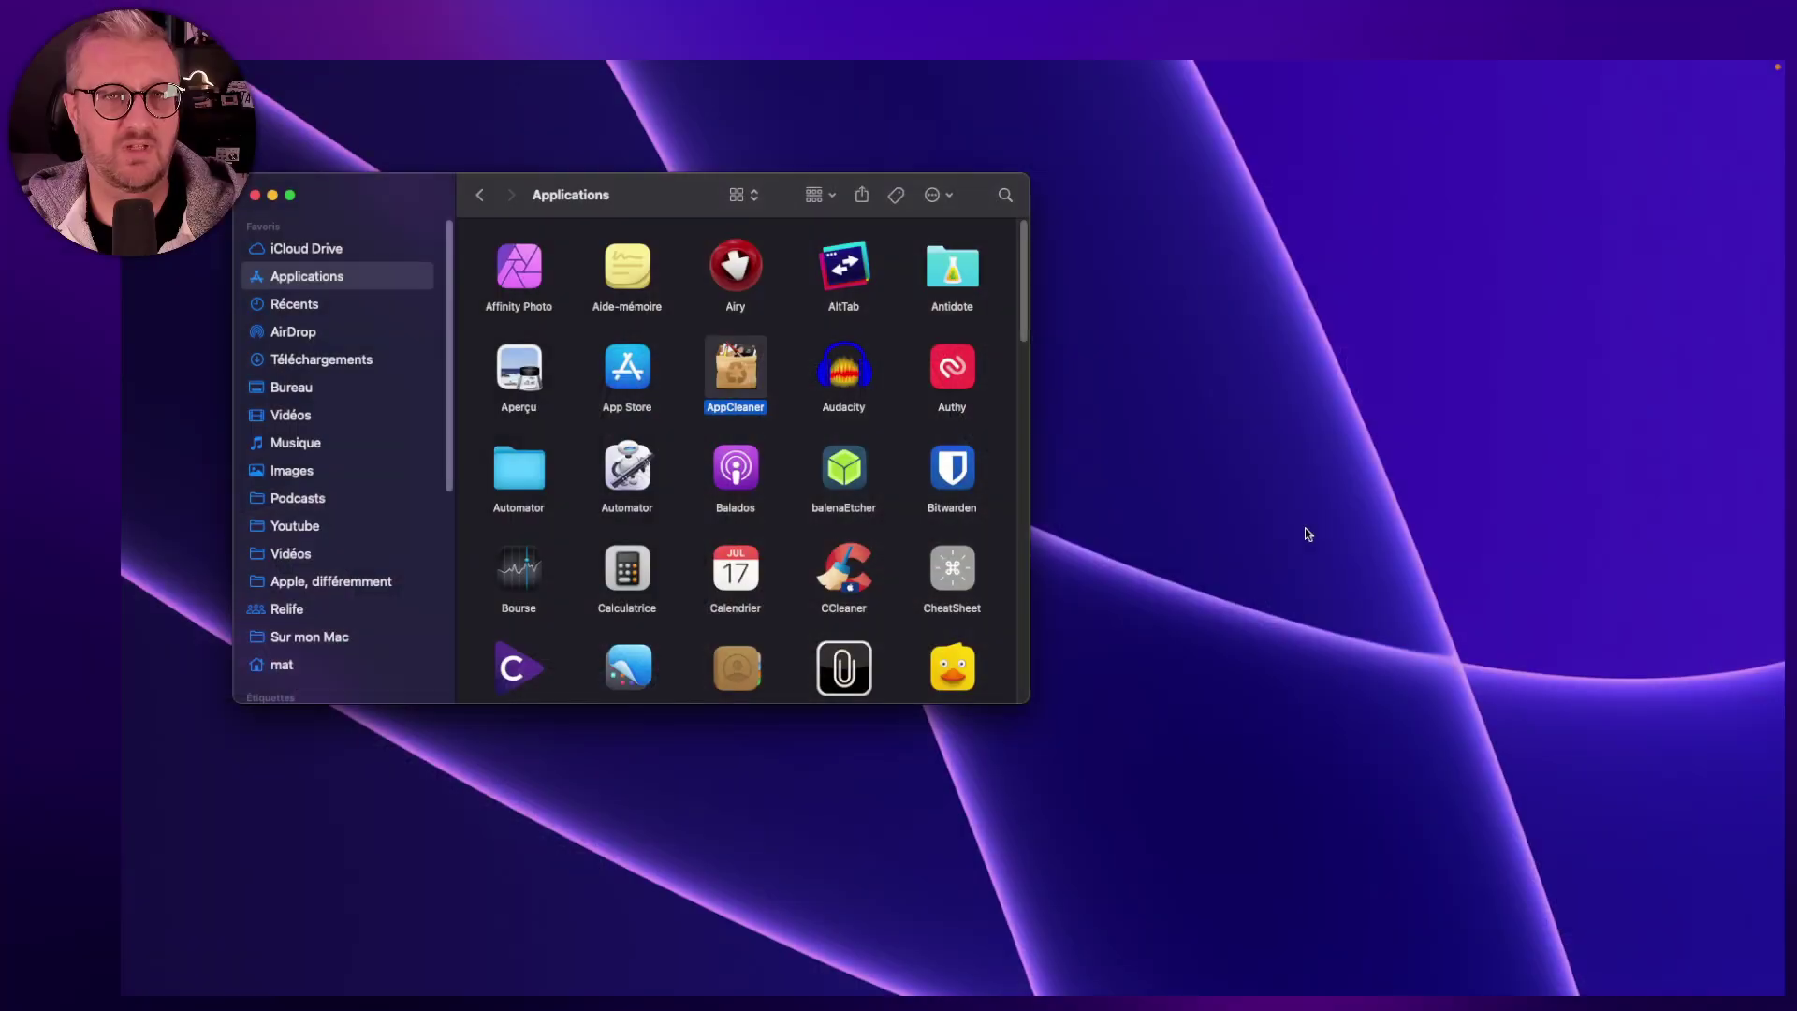
- Launch AppCleaner from the Applications folder and locate Snap Camera among the installed apps
double_click(745, 376)
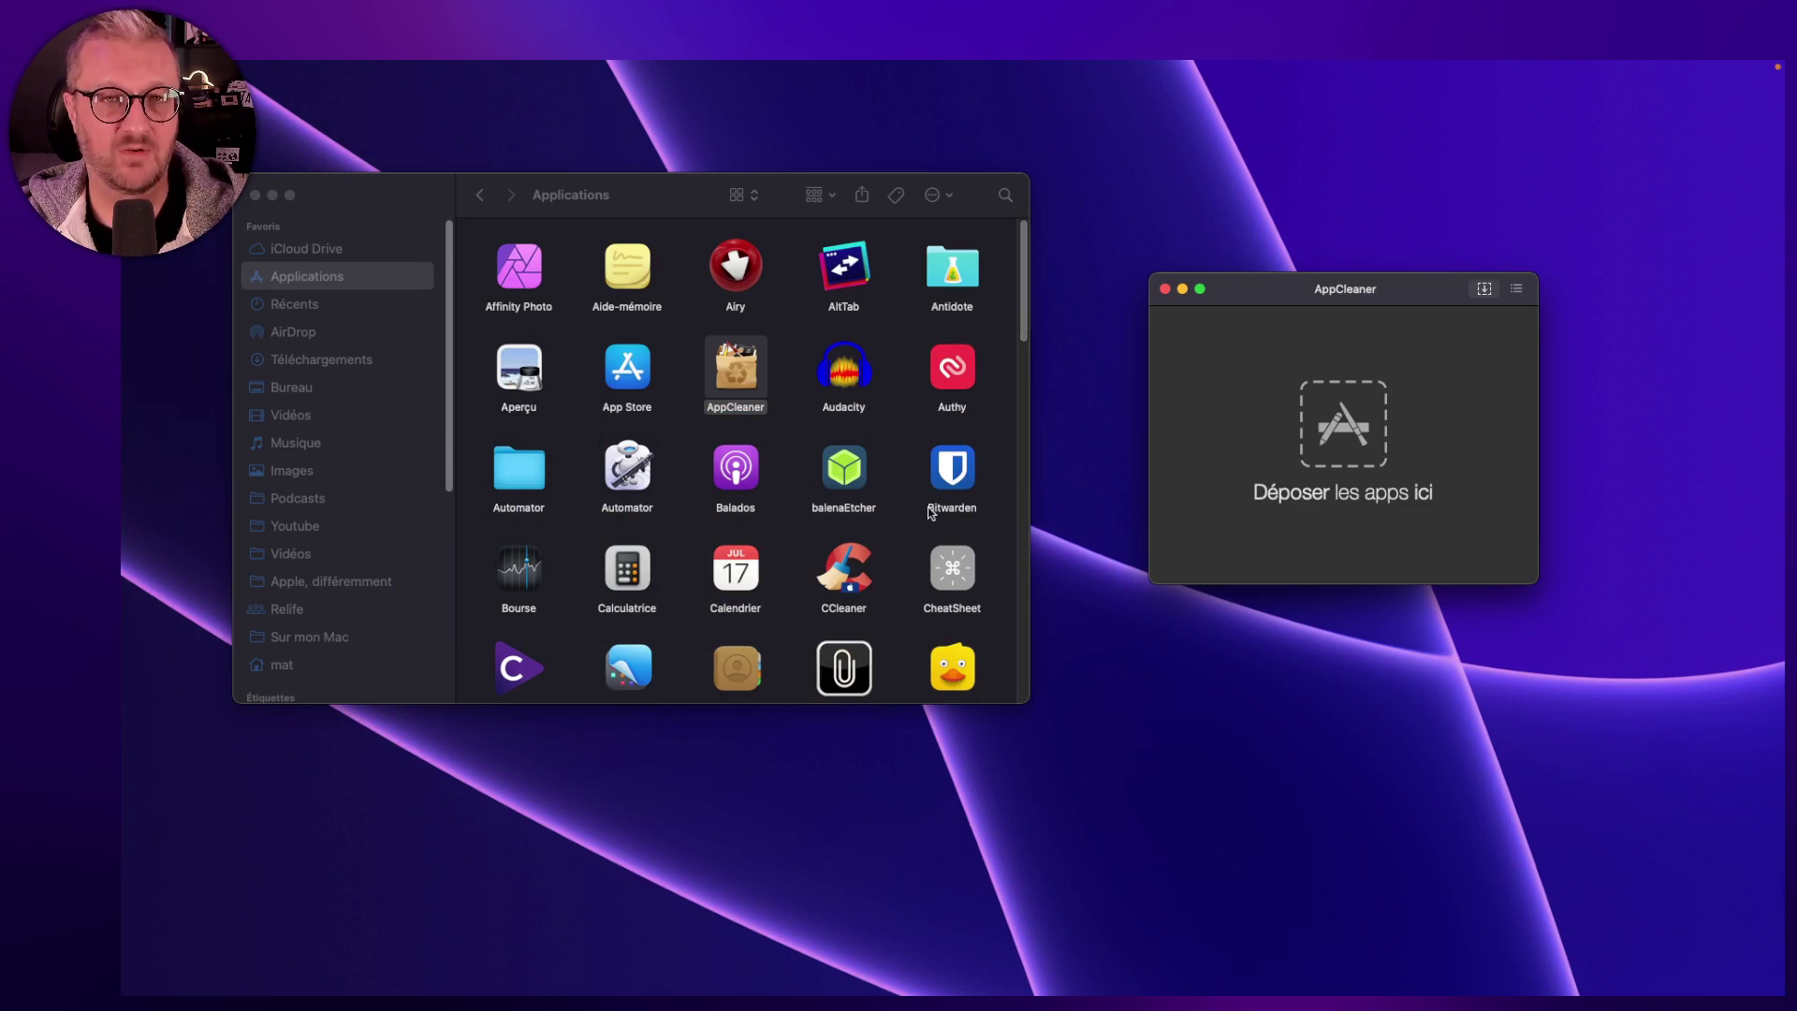
scroll(881, 547, "down", 15)
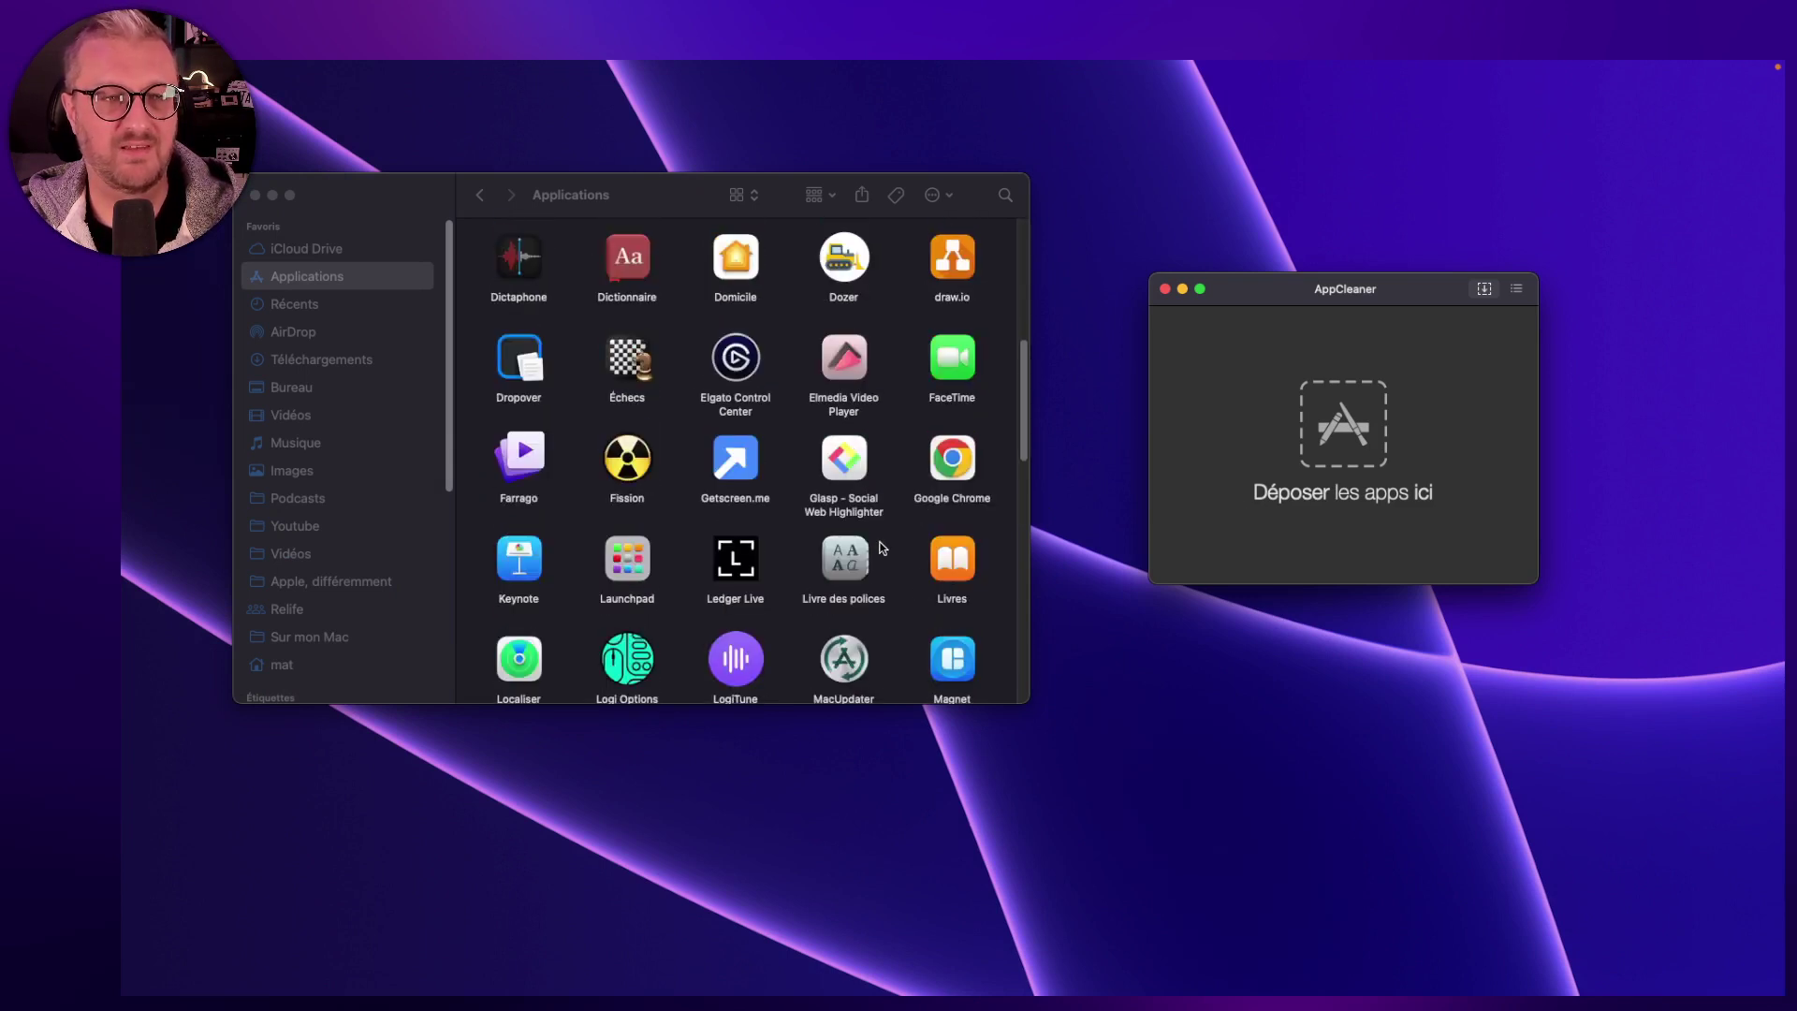
scroll(881, 548, "down", 8)
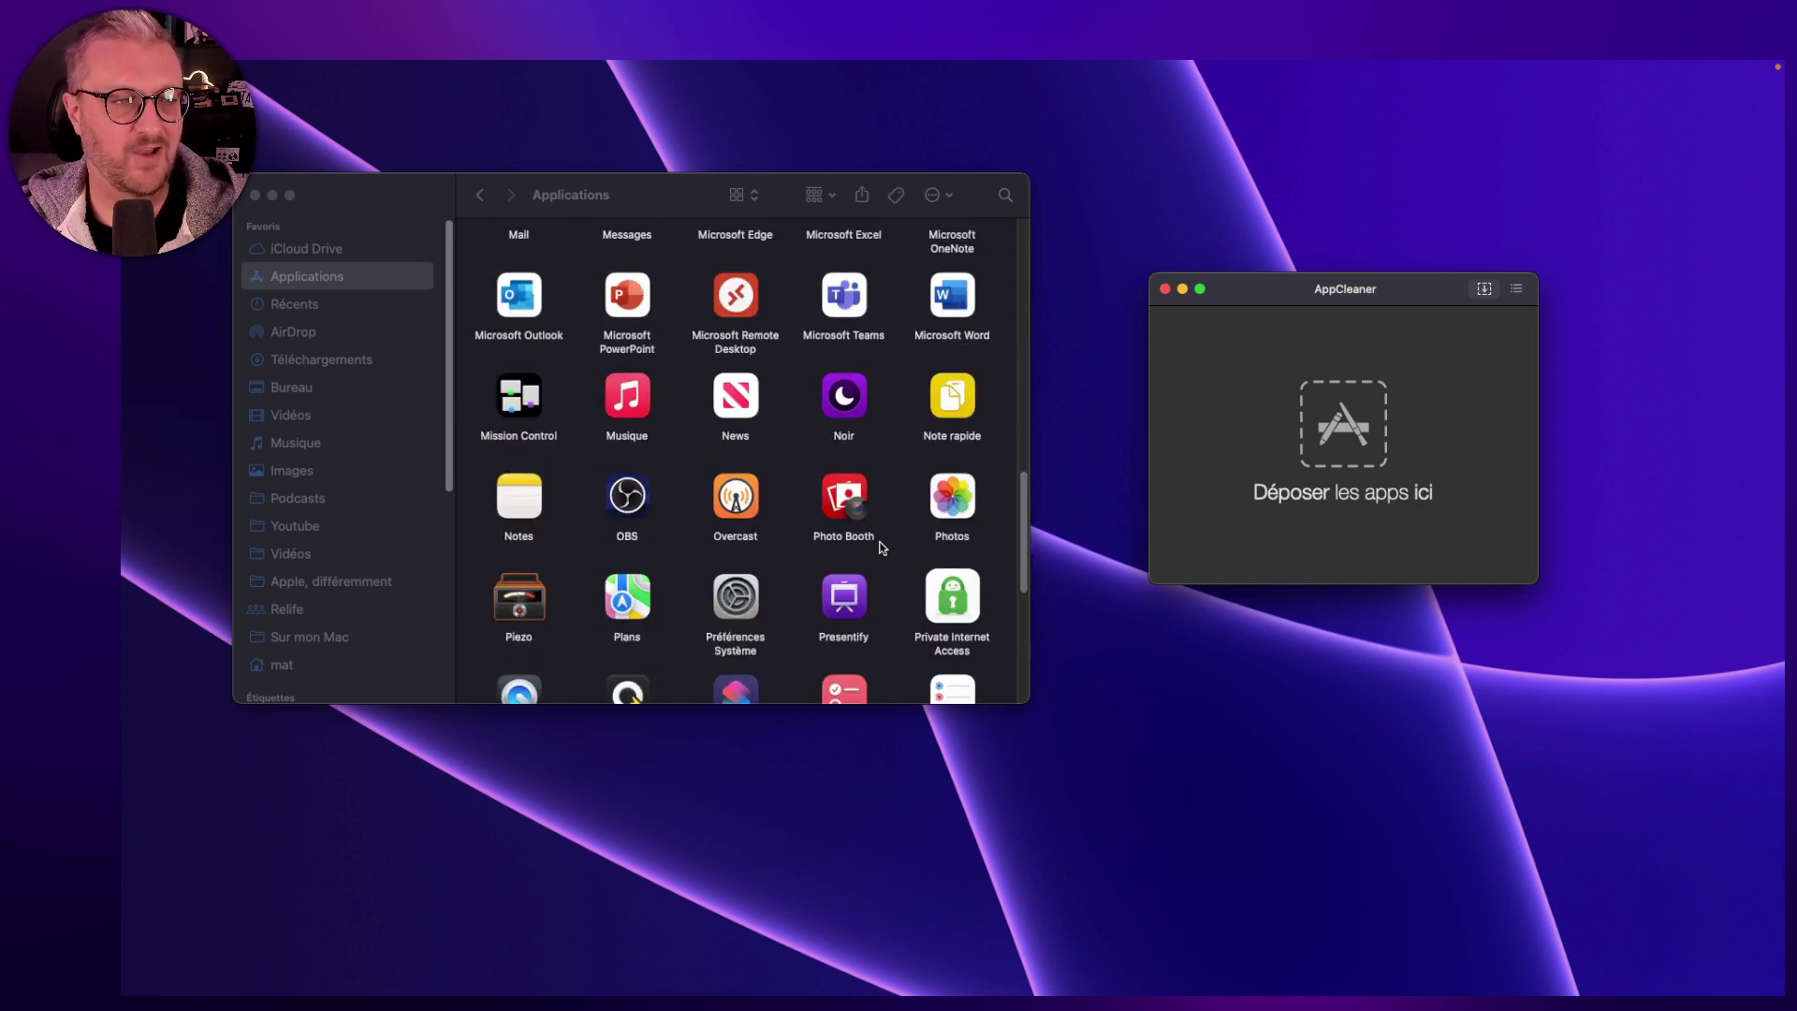
scroll(880, 548, "down", 2)
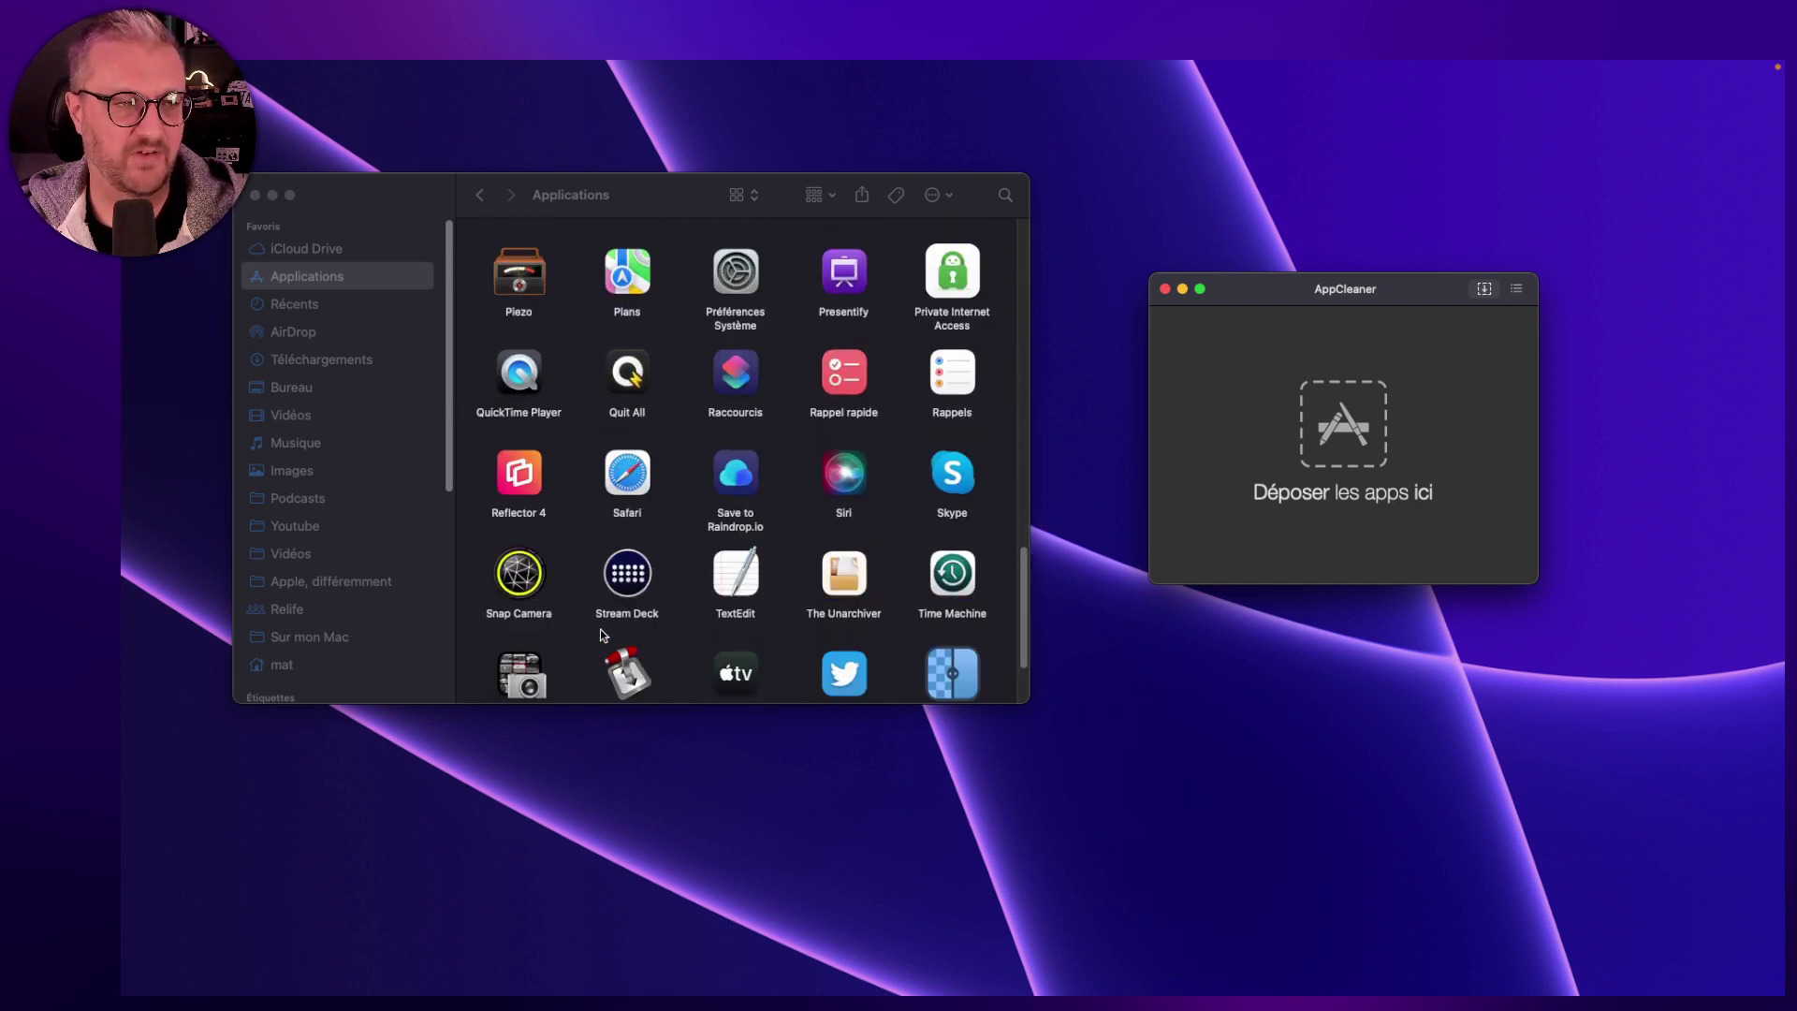
- View the Finder information for Snap Camera, including its size, and close it
left_click(531, 600)
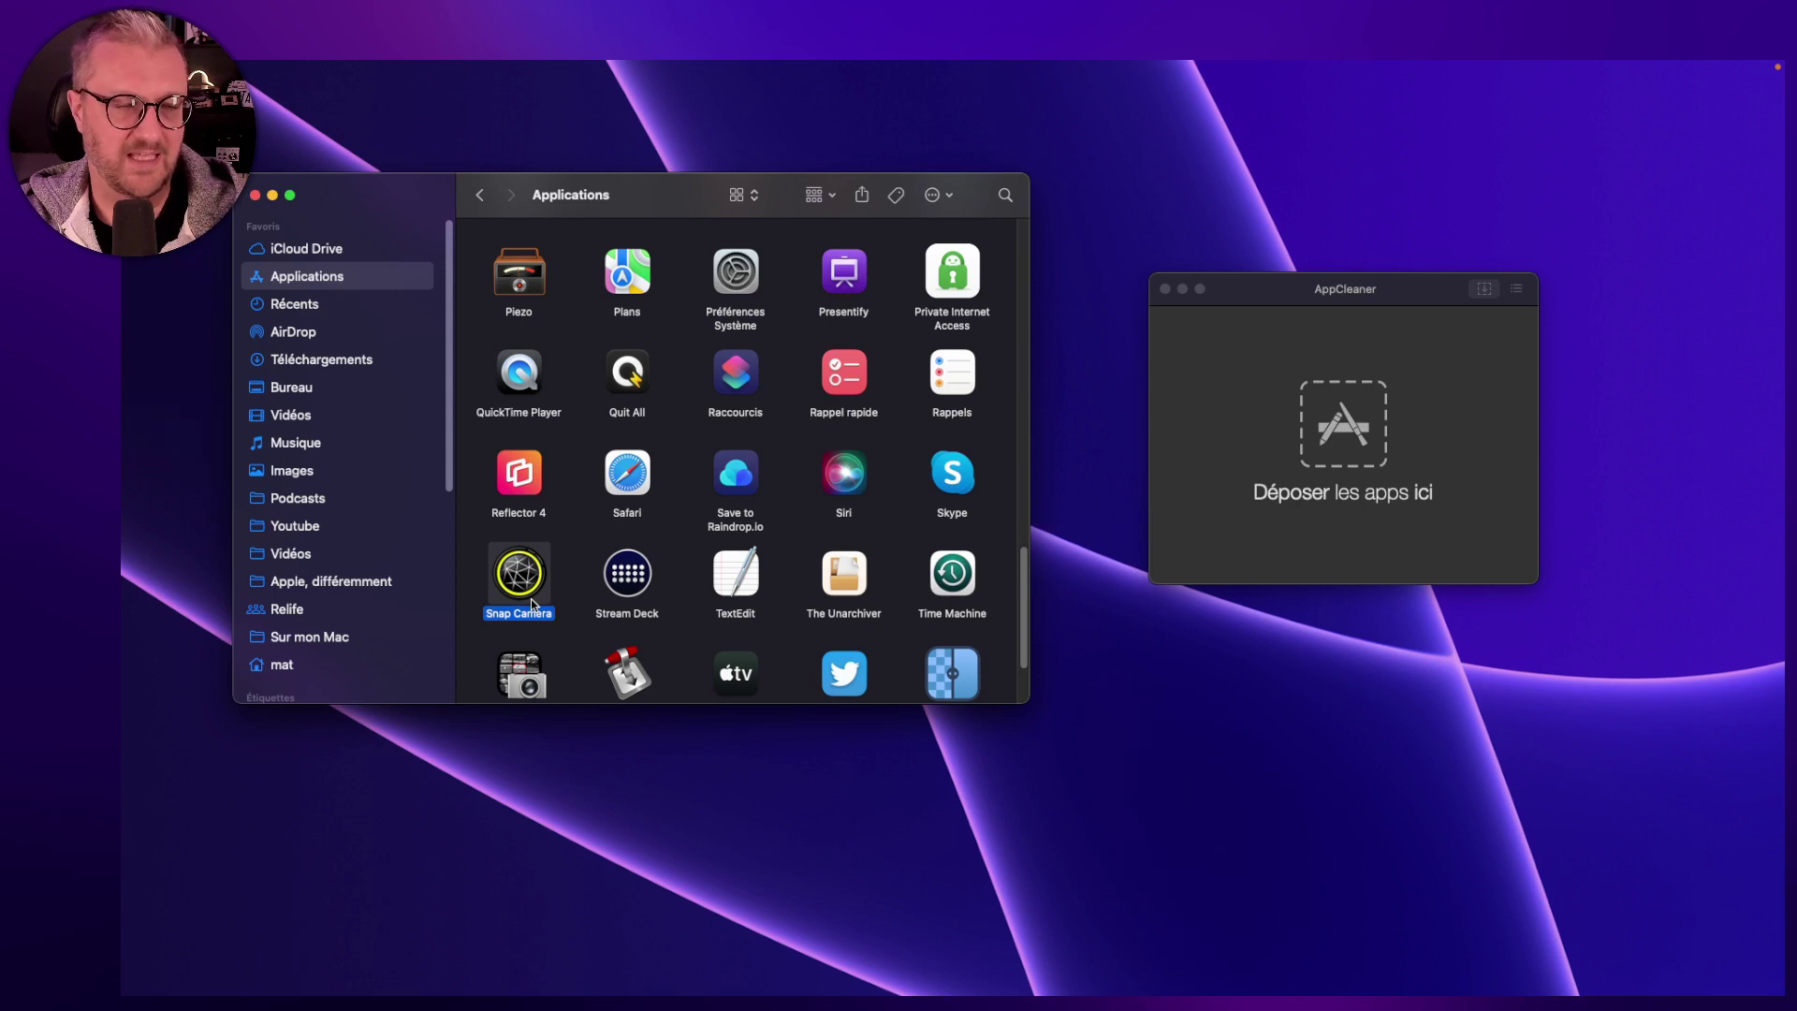
key("super+i")
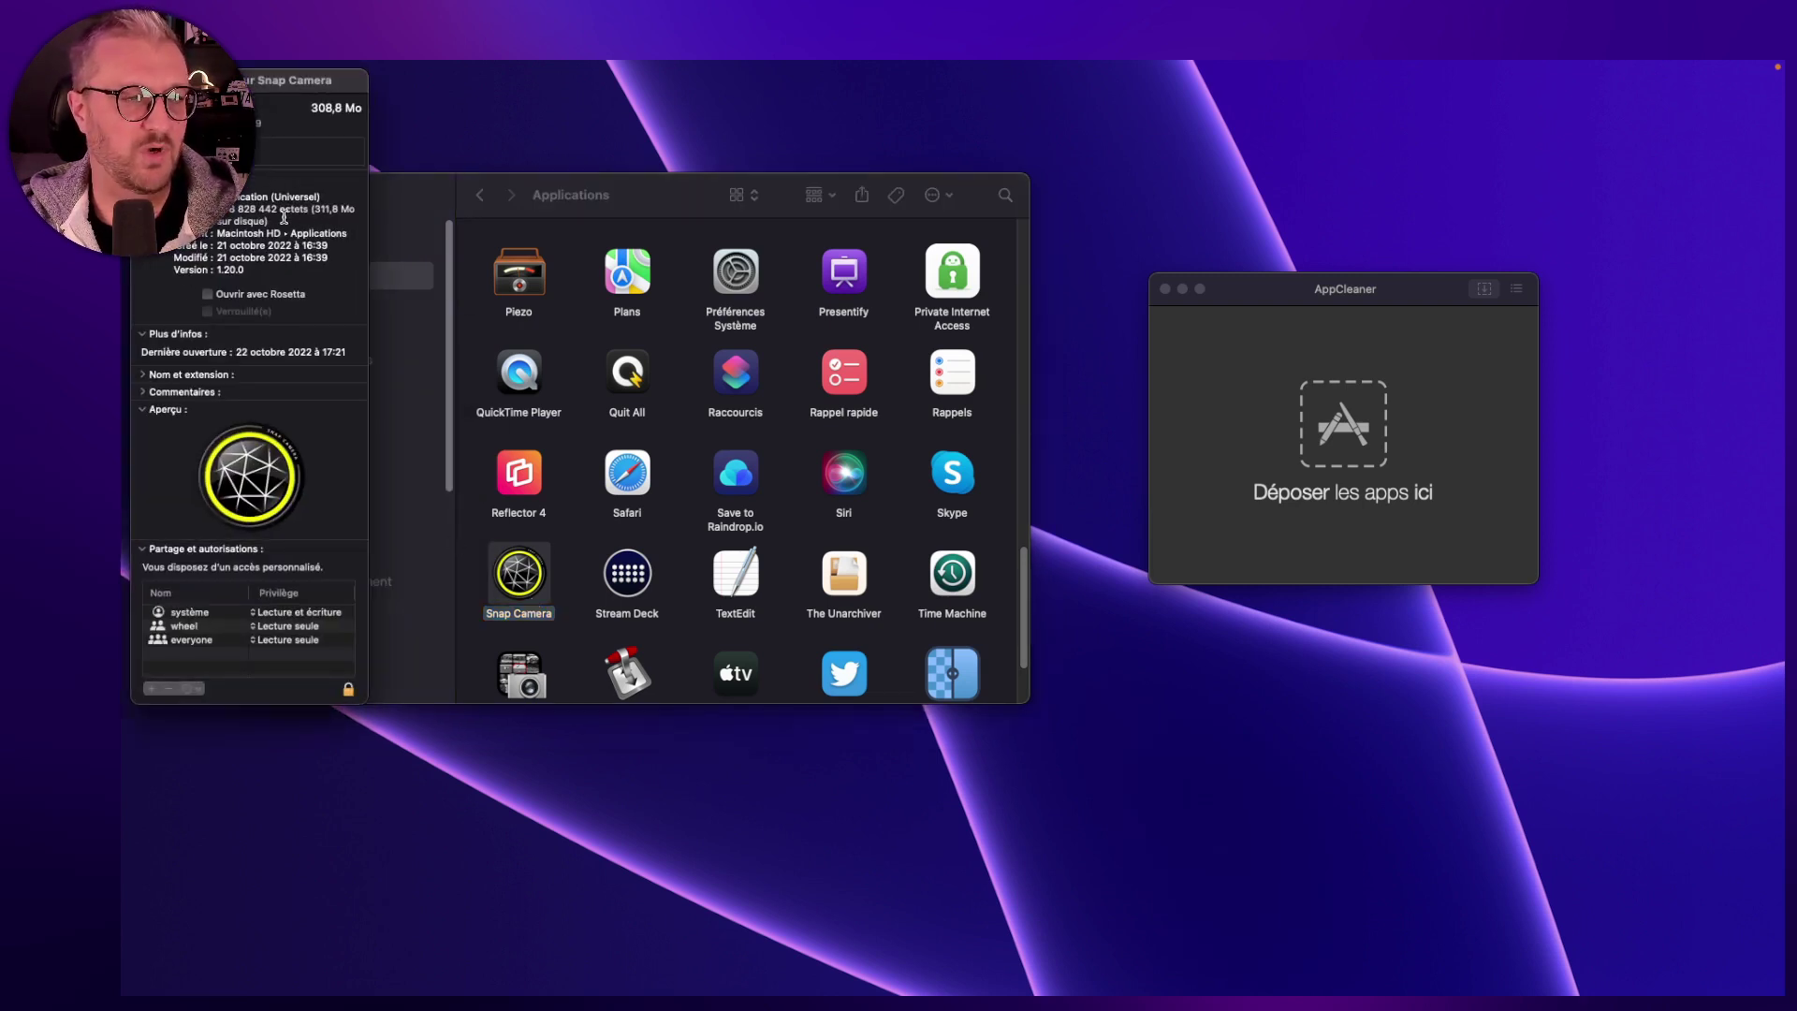
key("super+w")
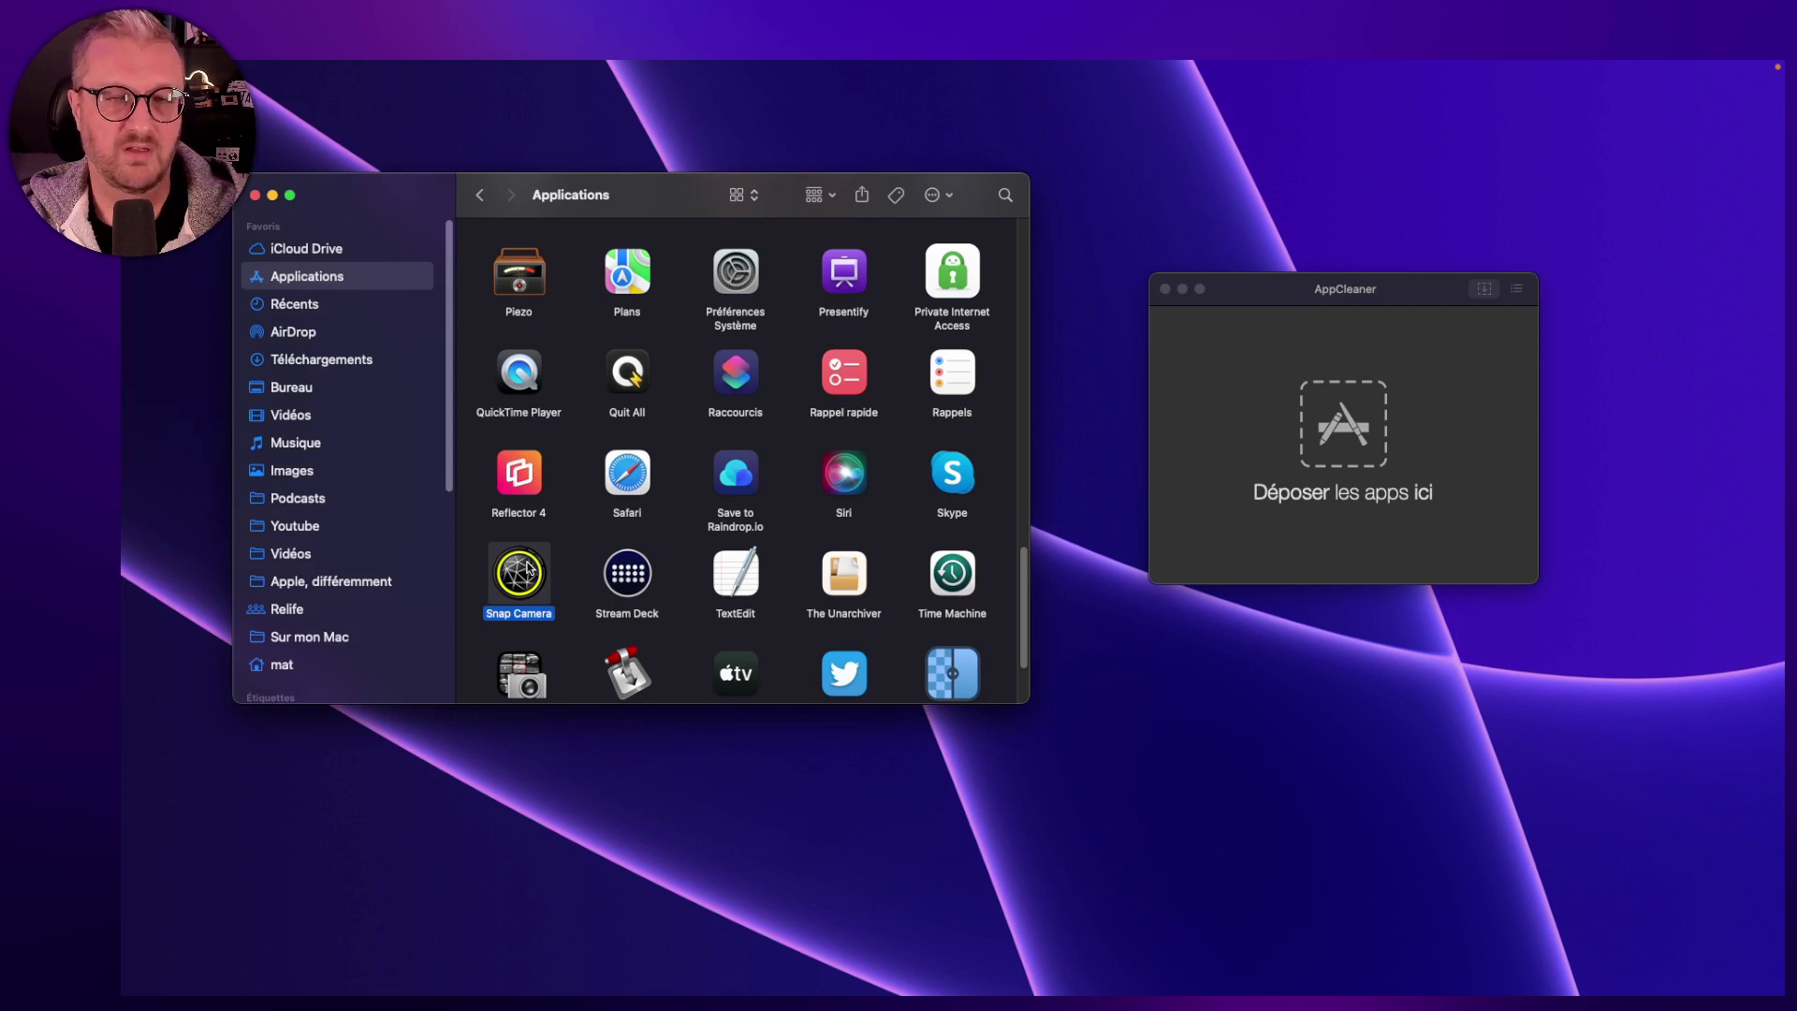
- Add Snap Camera to AppCleaner to find the app's associated files for removal
left_click_drag(529, 566, 1301, 440)
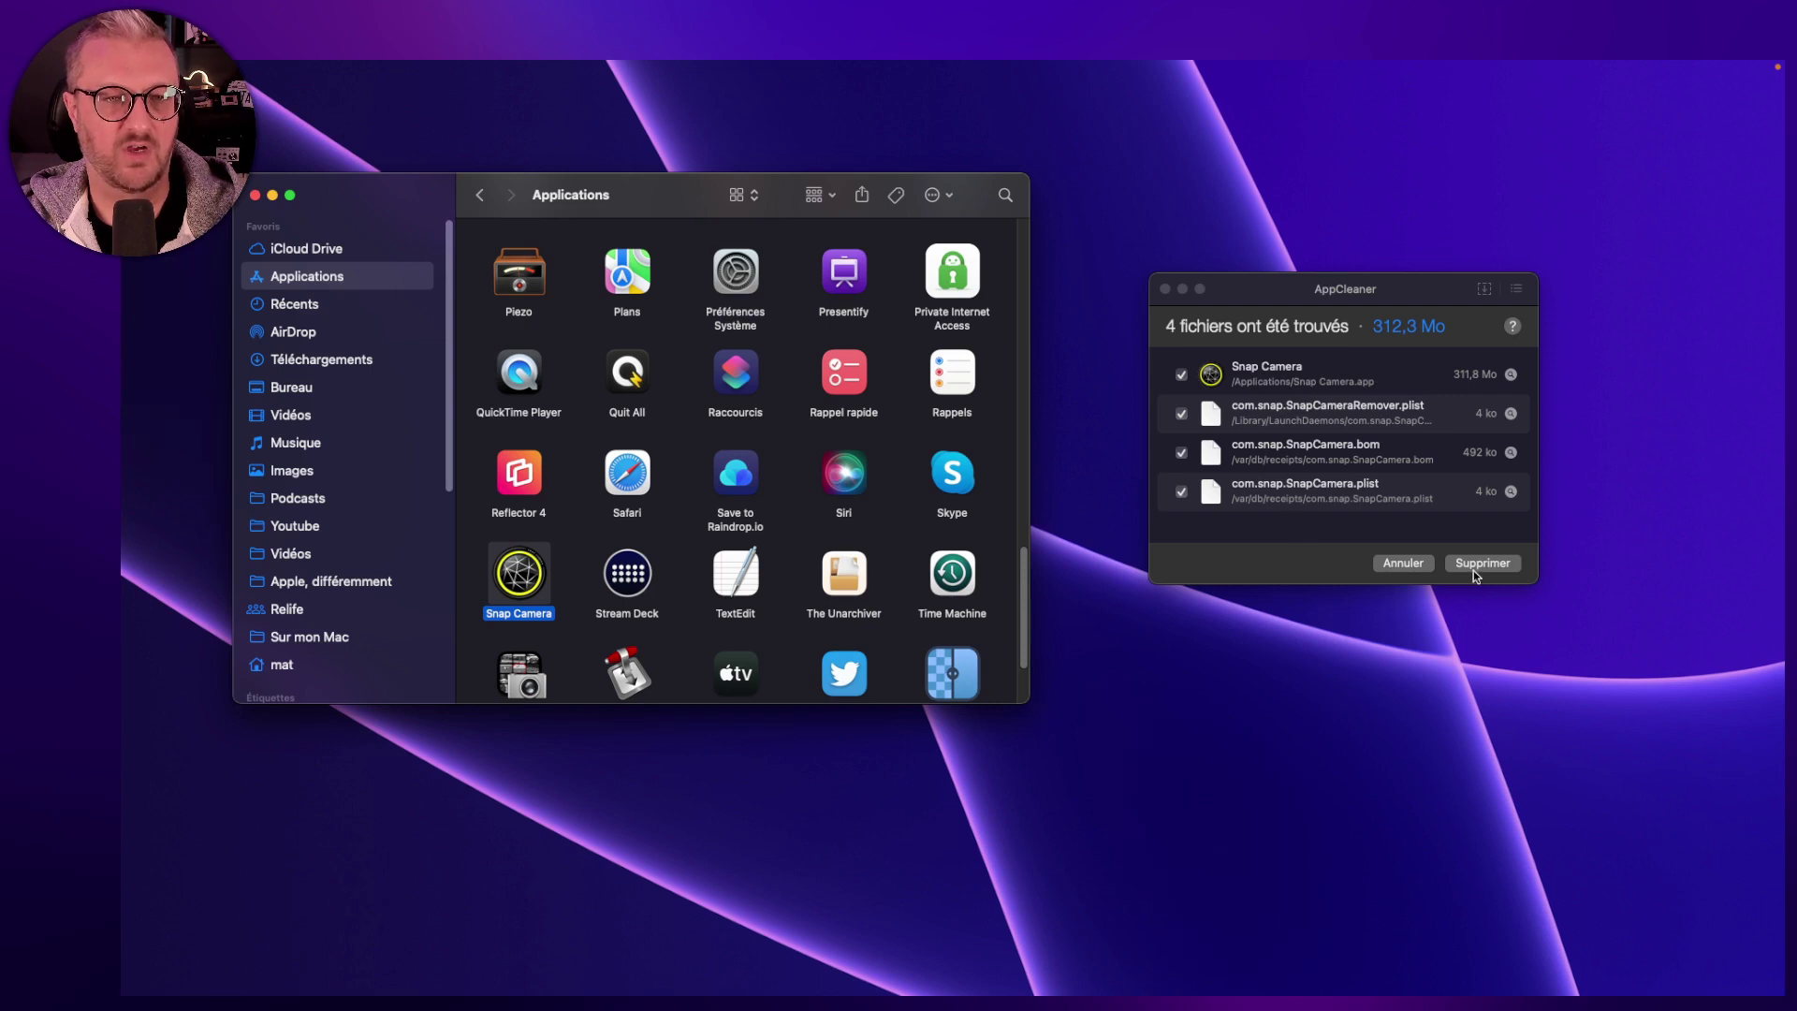
left_click(1278, 567)
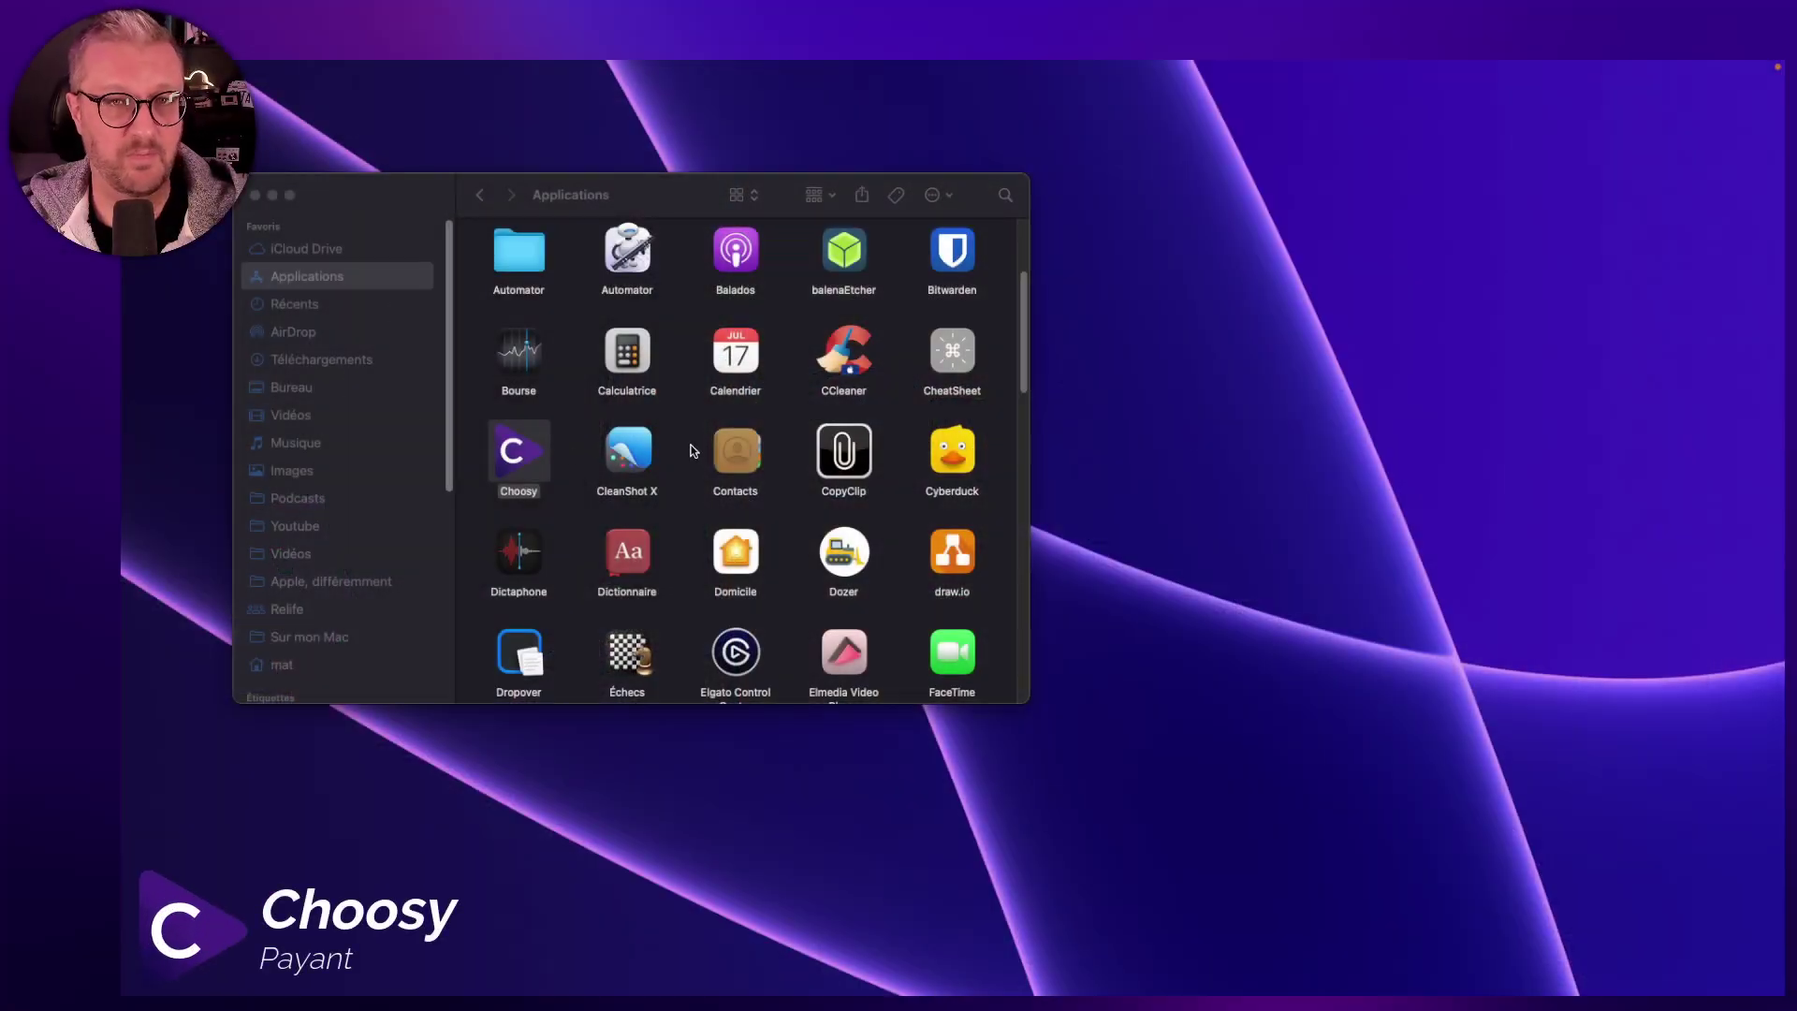
- From the MacOS note, try the browser prompt on the drawio-desktop link and open the choosy.app link in Safari
key("super+Tab")
left_click_drag(1395, 229, 1048, 192)
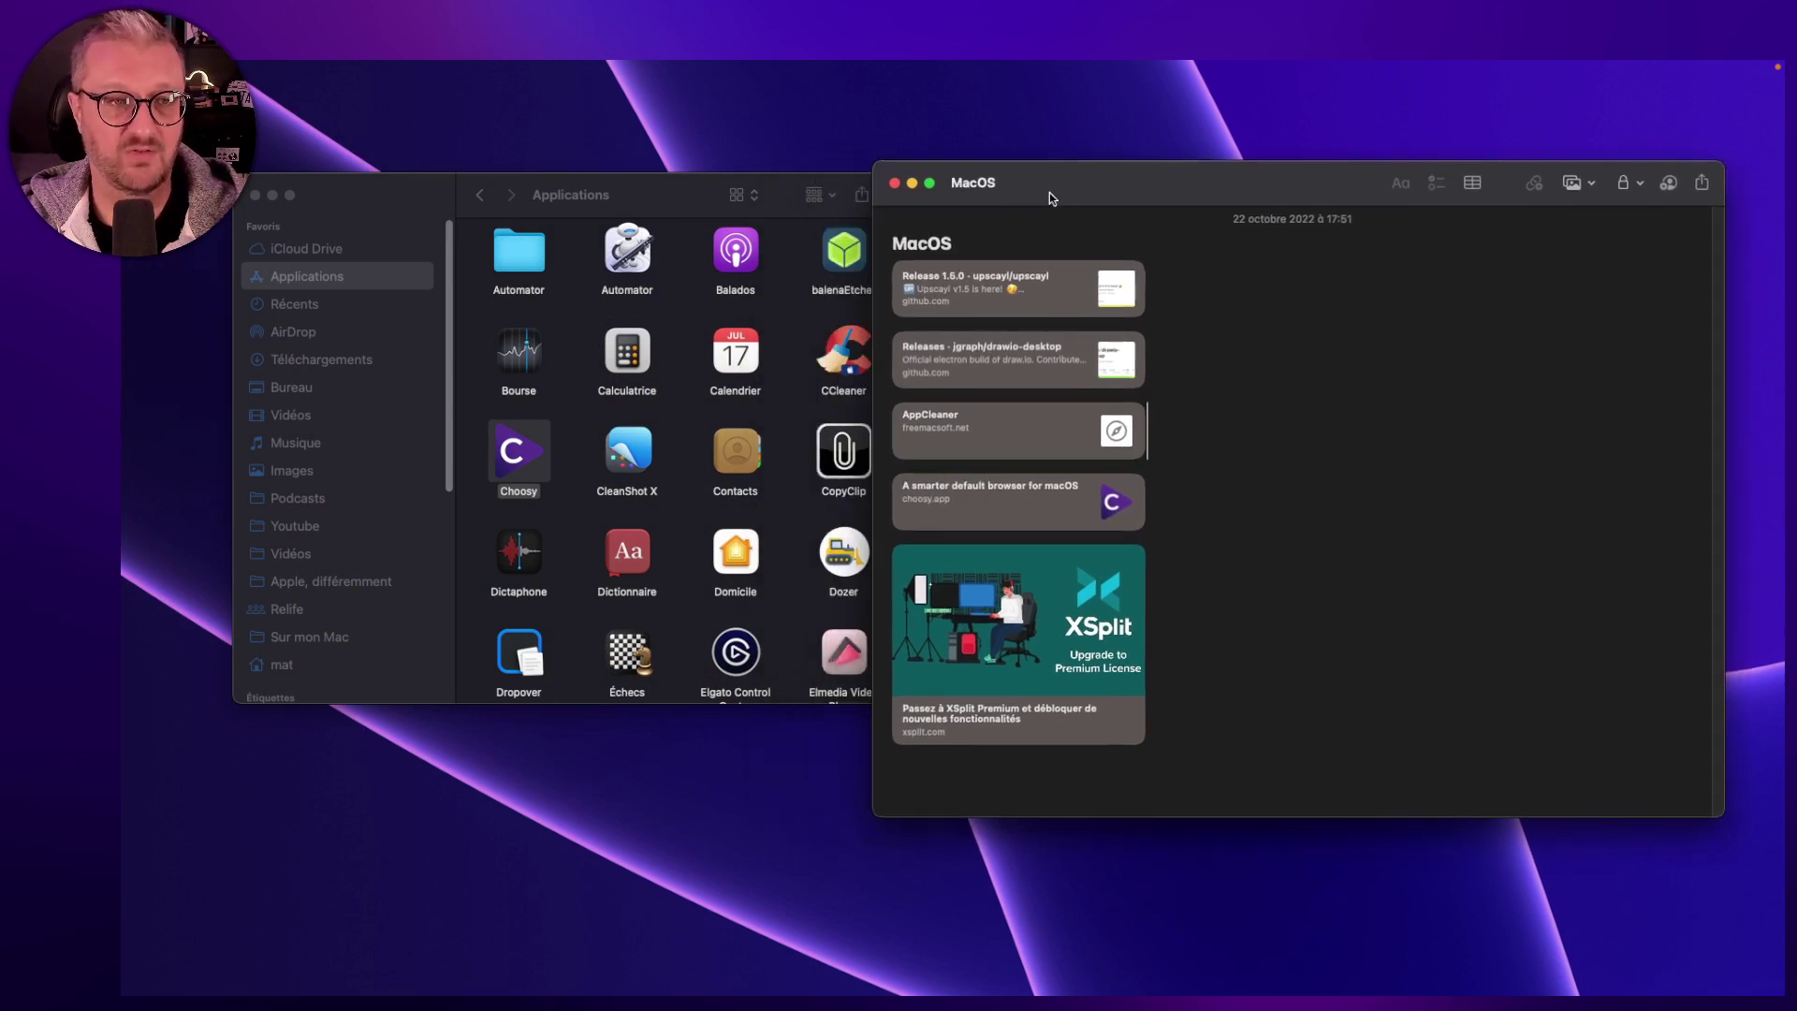
left_click(1018, 365)
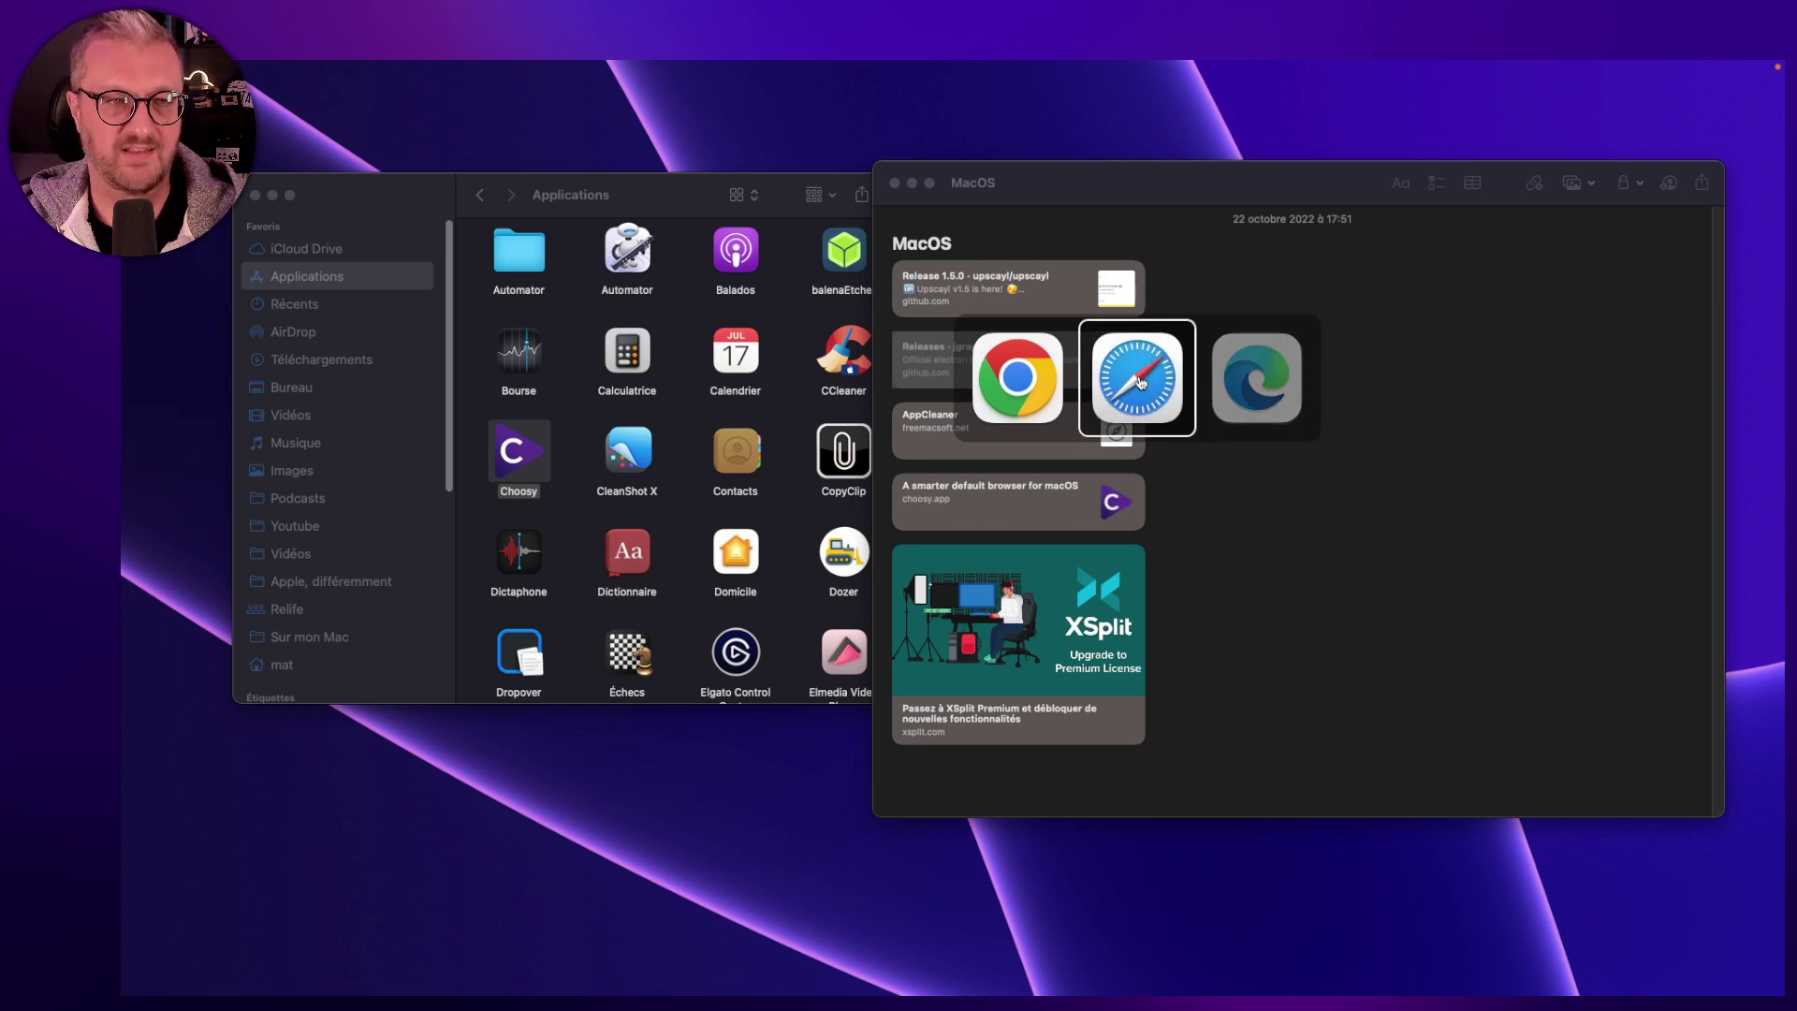
left_click(976, 367)
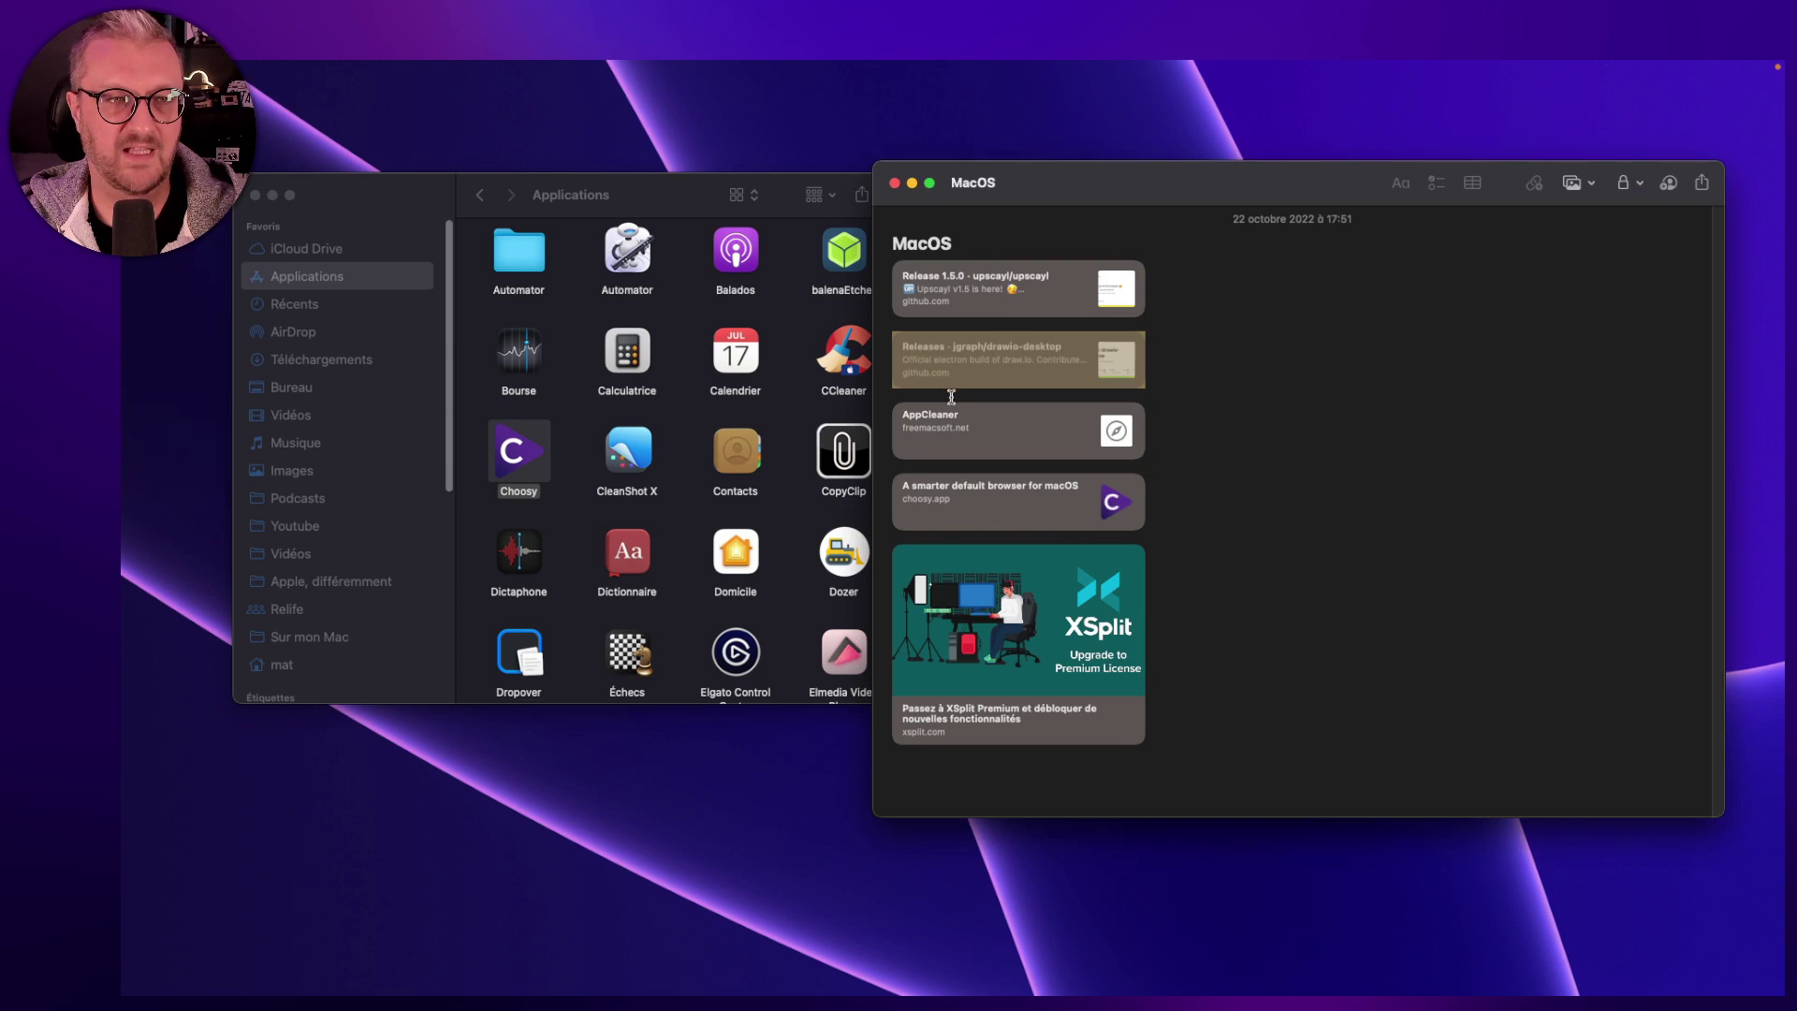
left_click(968, 436)
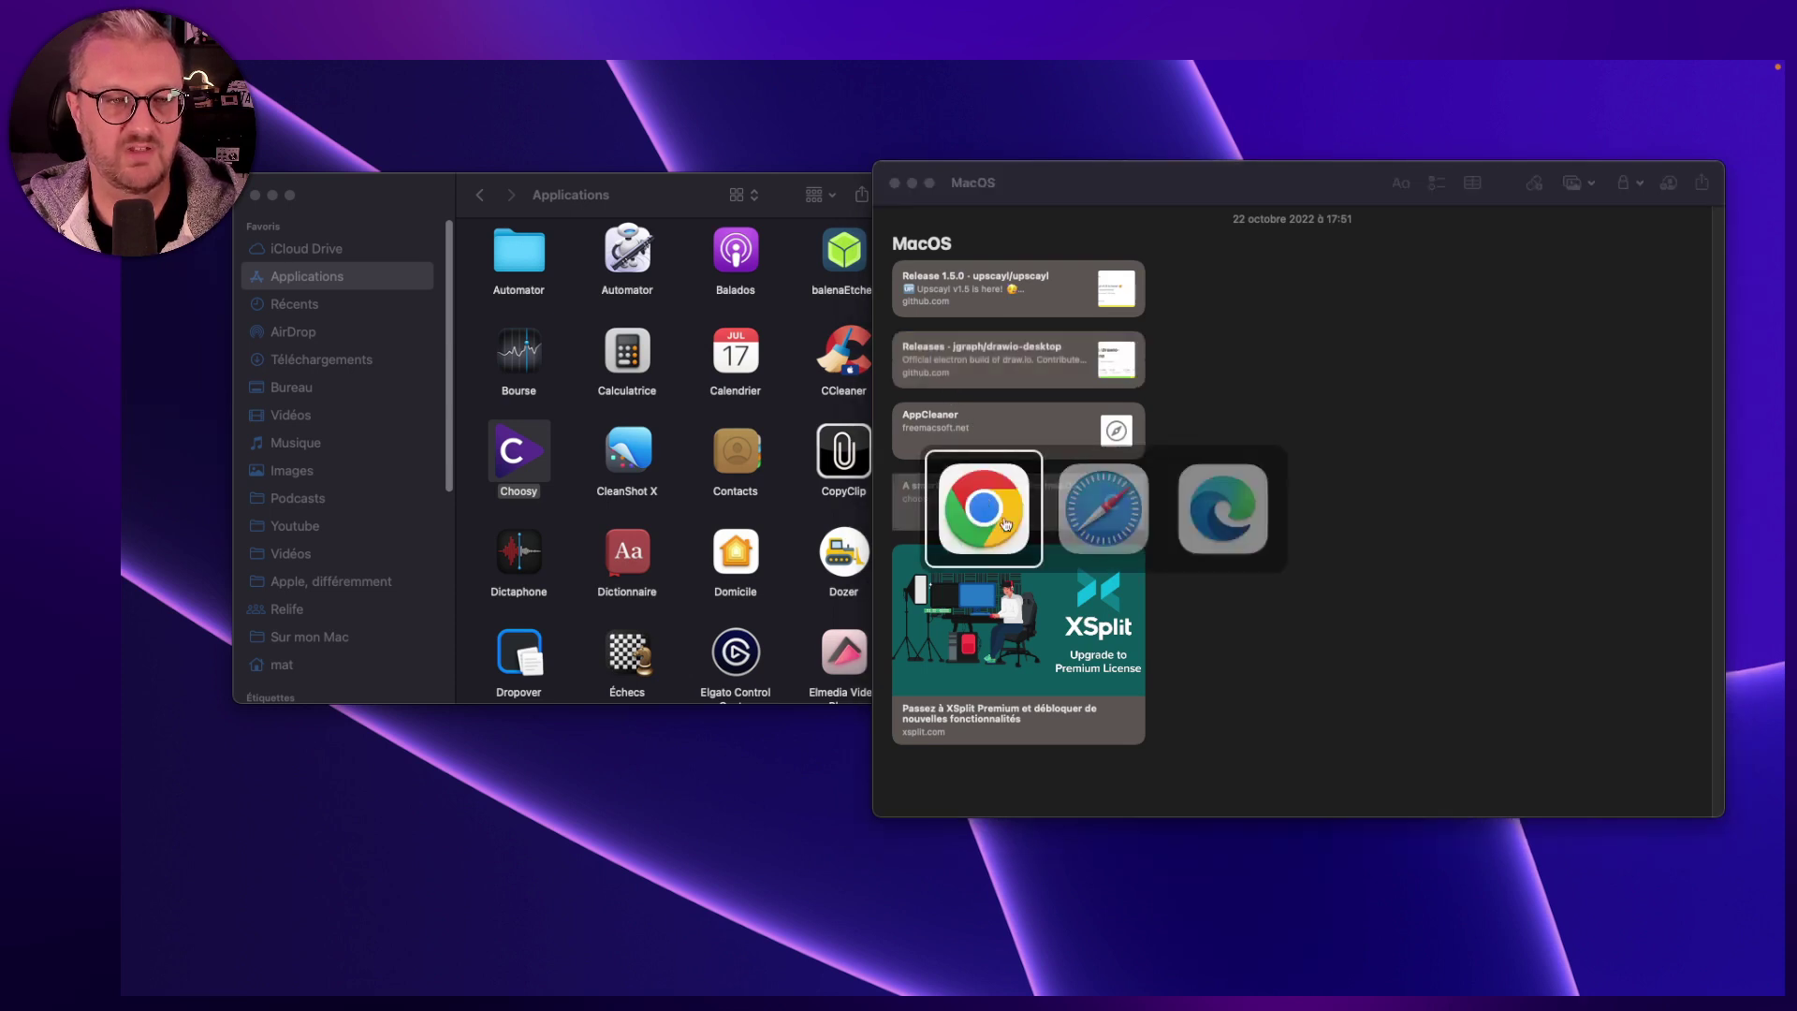
left_click(1064, 522)
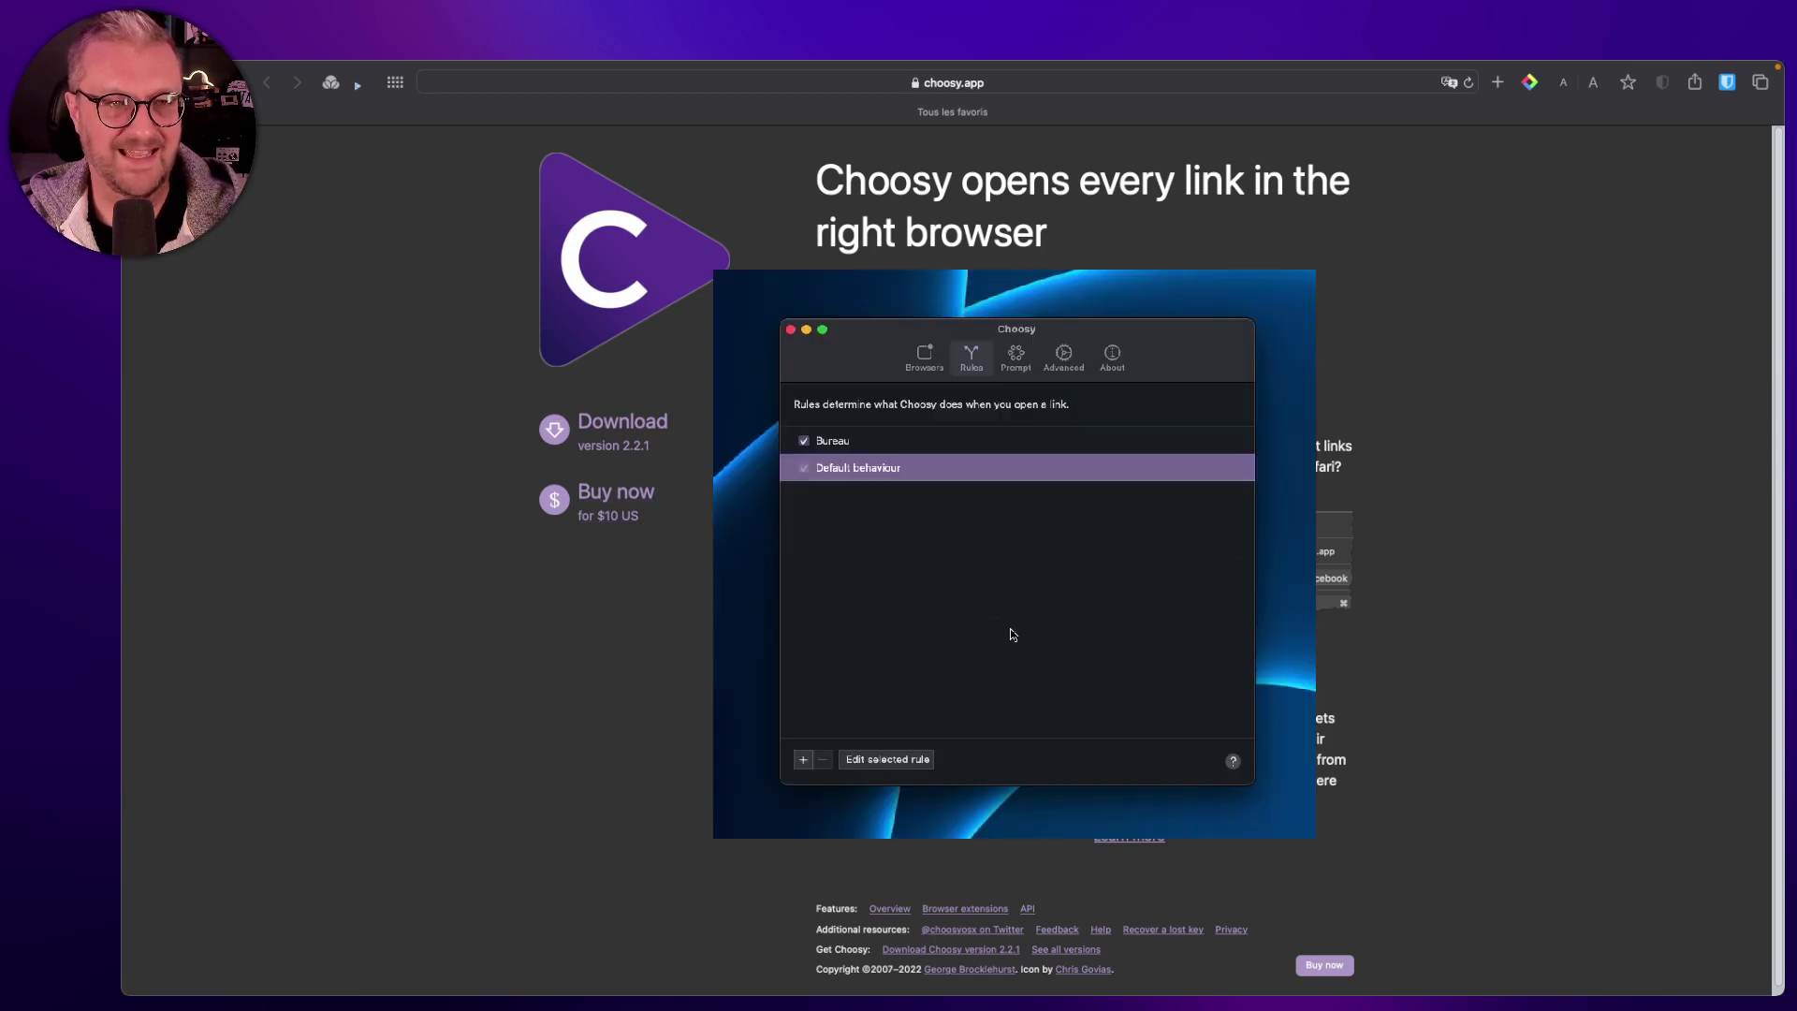
- Add a Choosy rule for web addresses containing office.com and display the behaviours it can apply
left_click(807, 759)
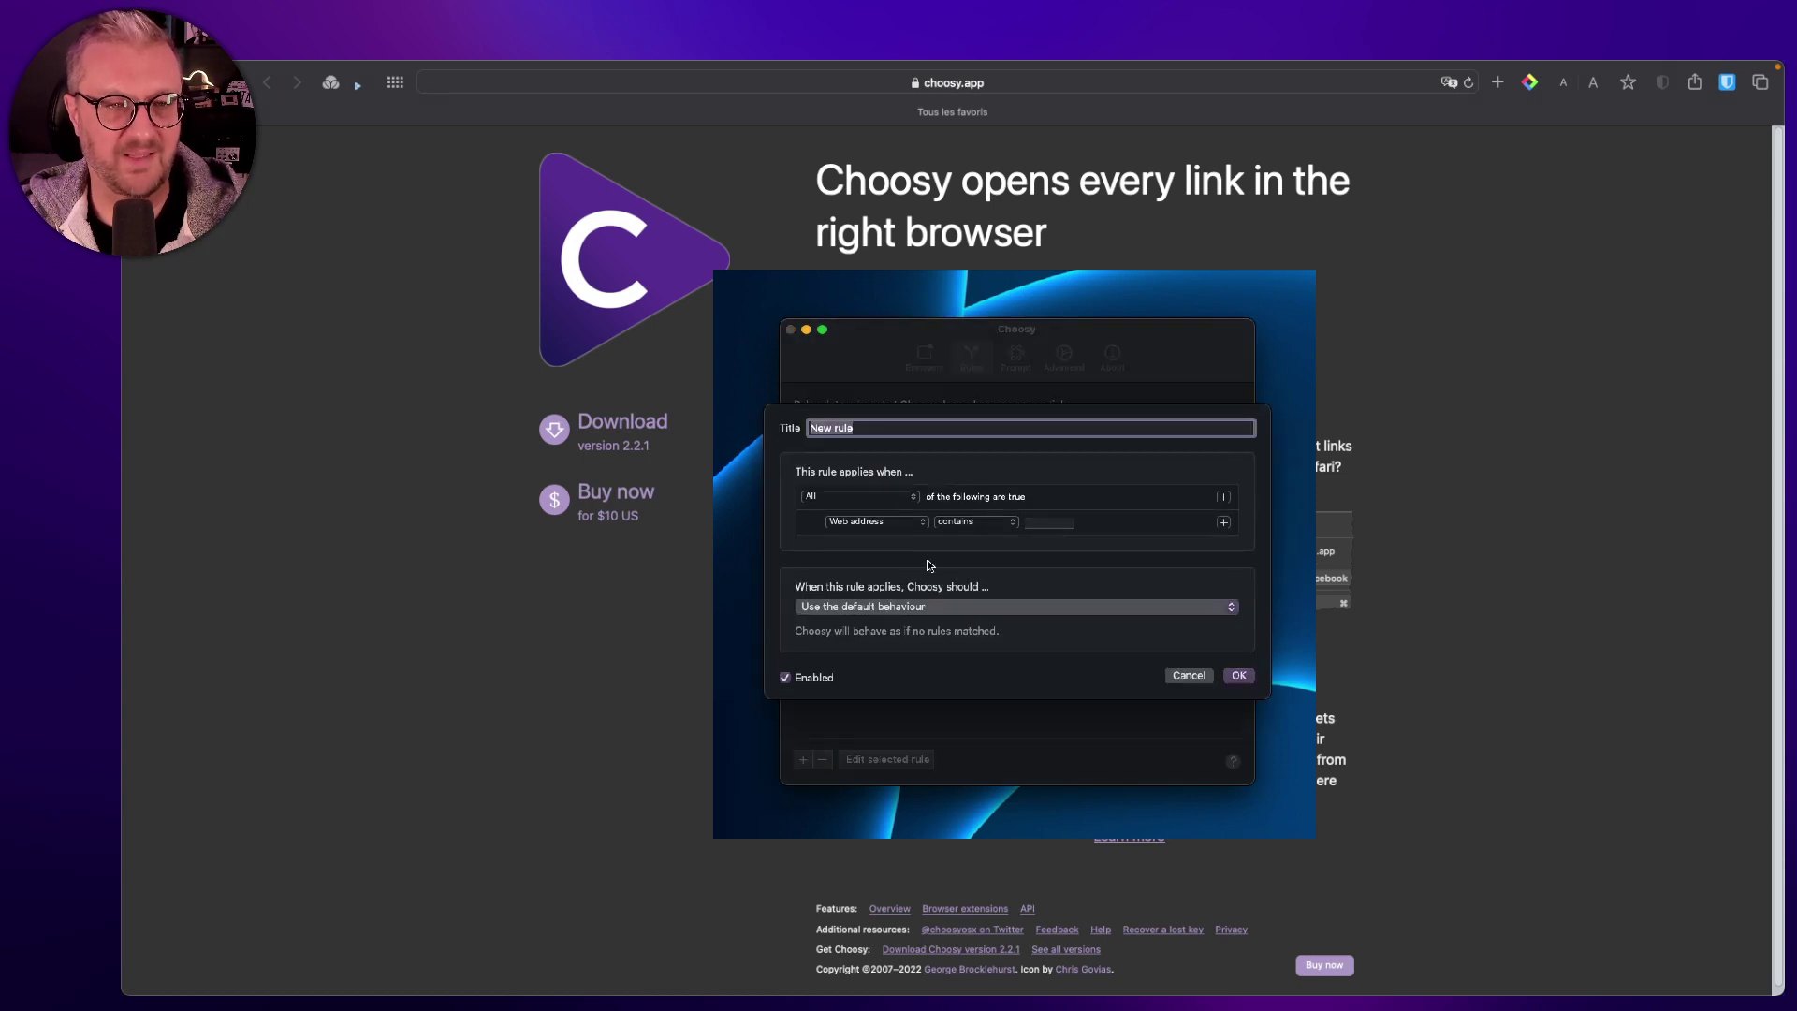
left_click(1041, 521)
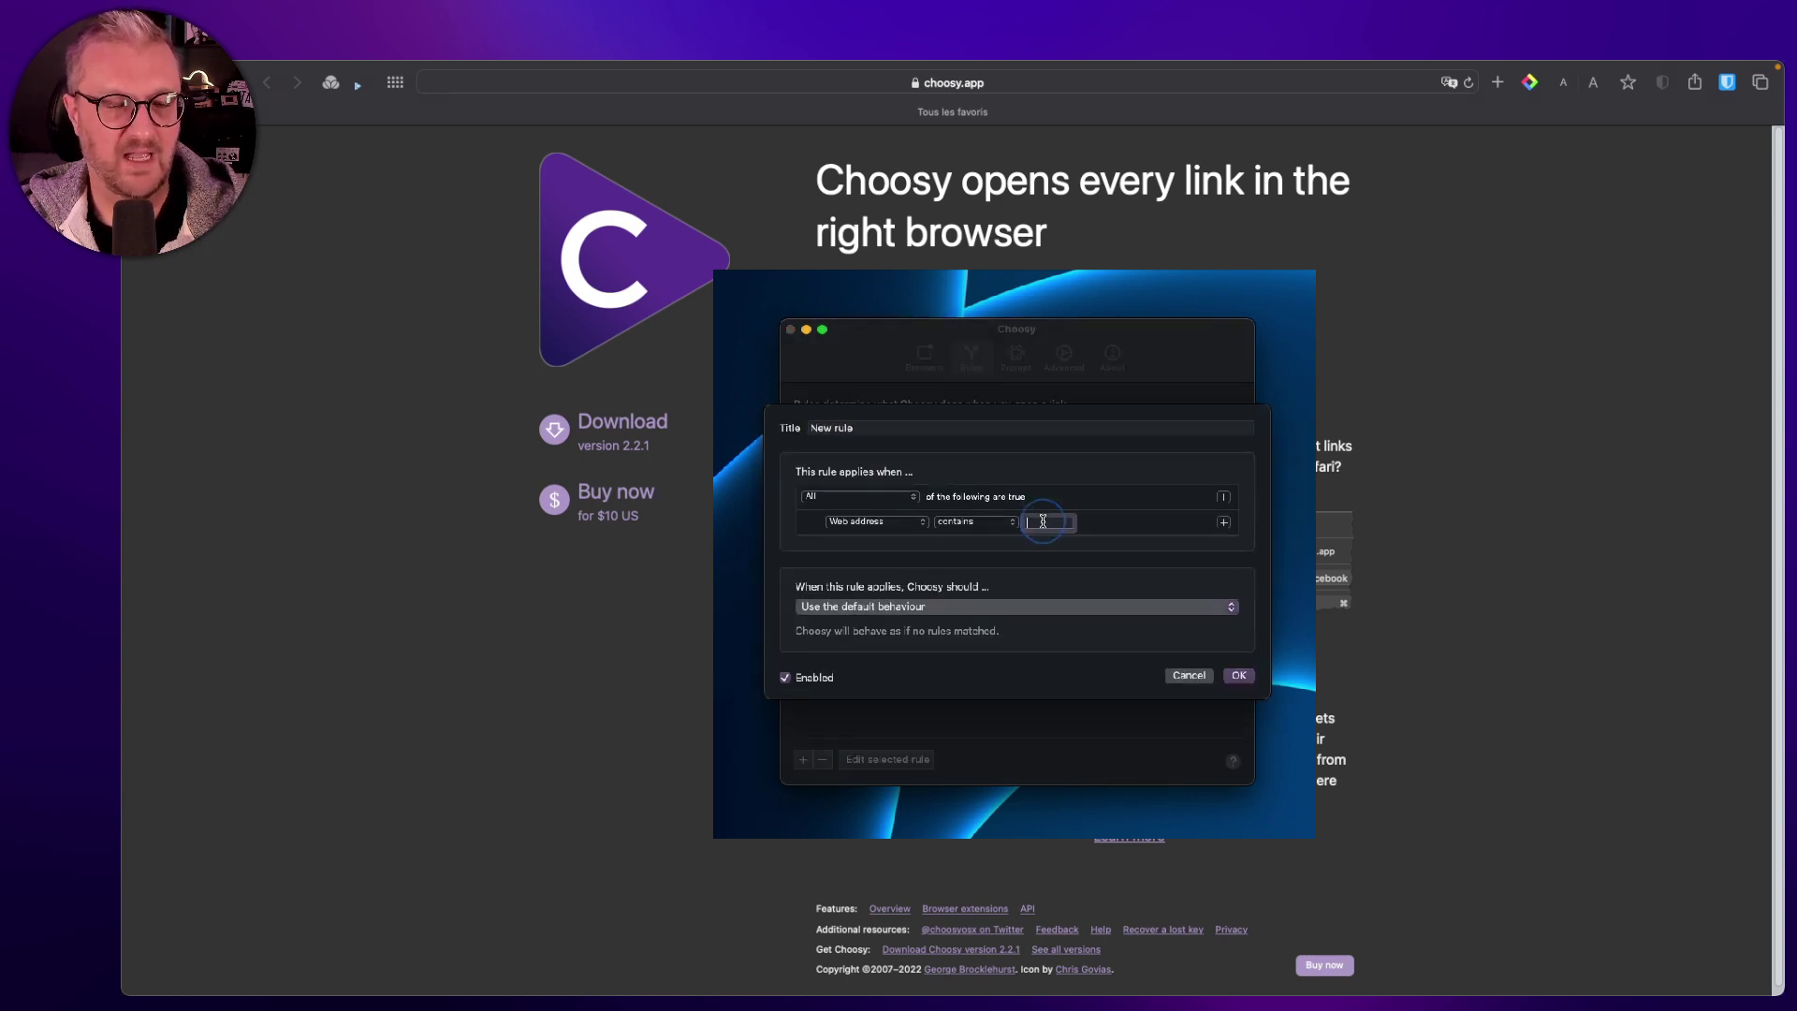
type("office.com")
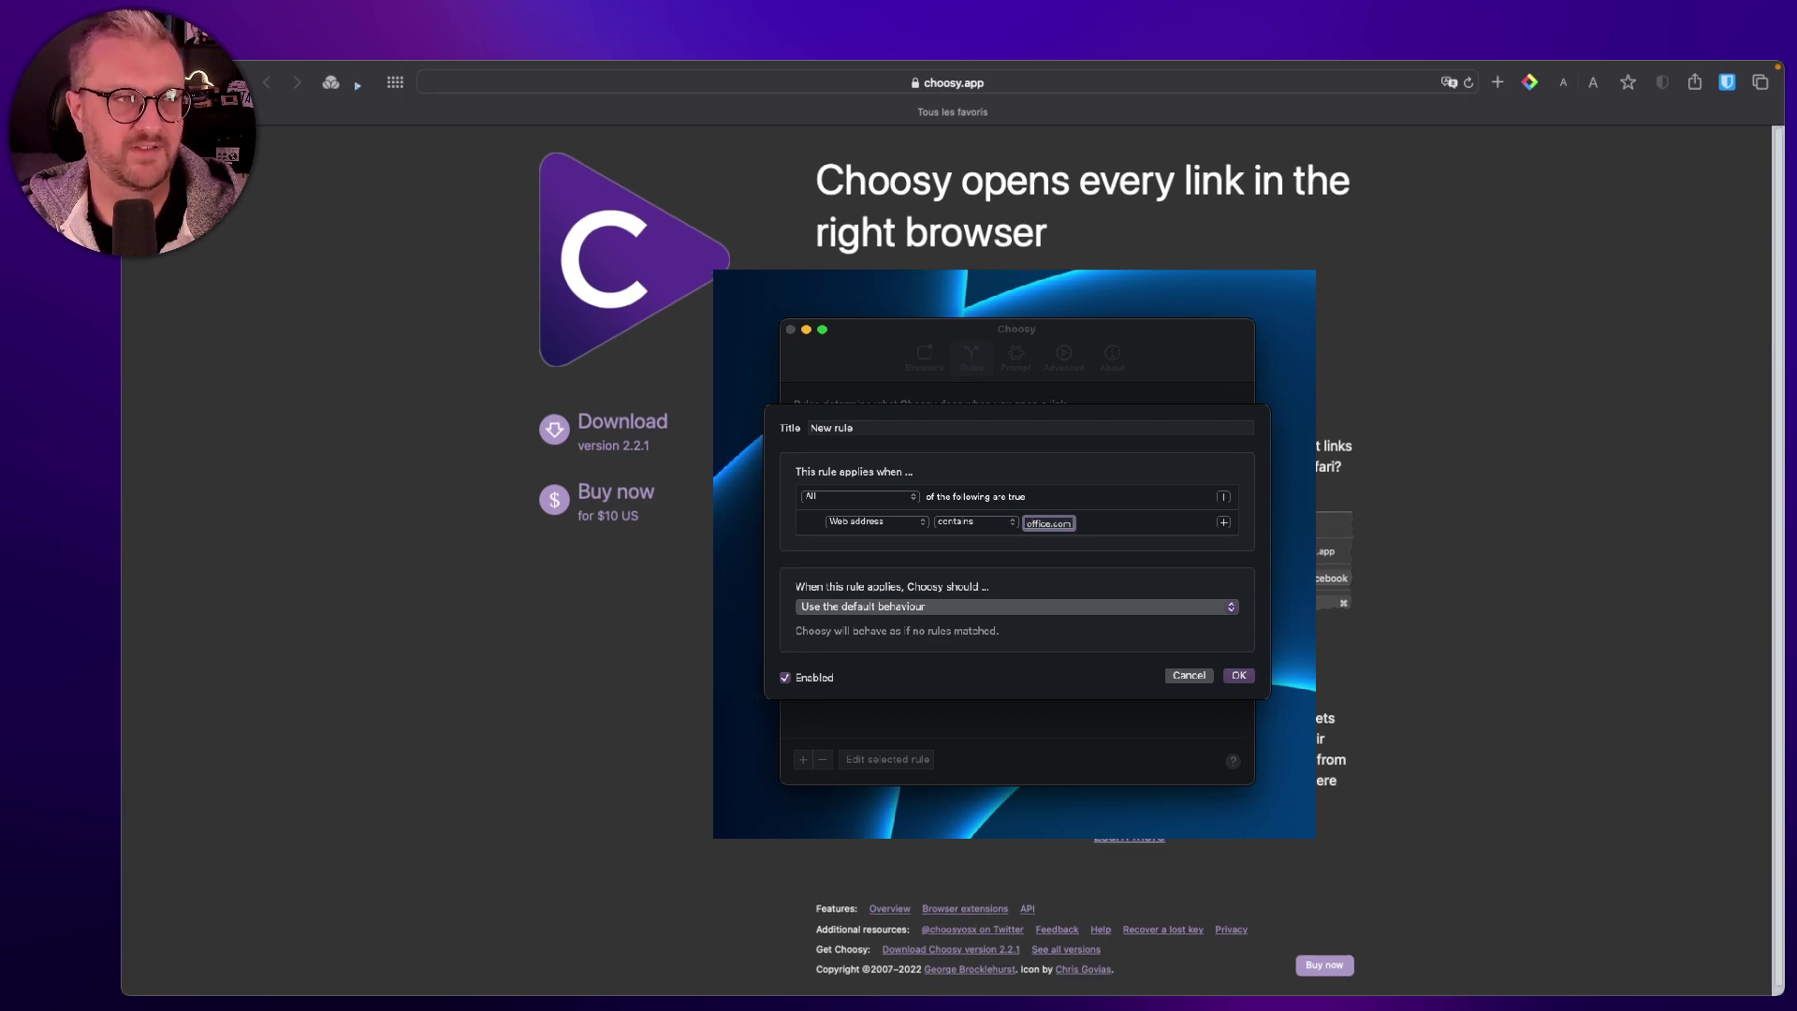
left_click(940, 610)
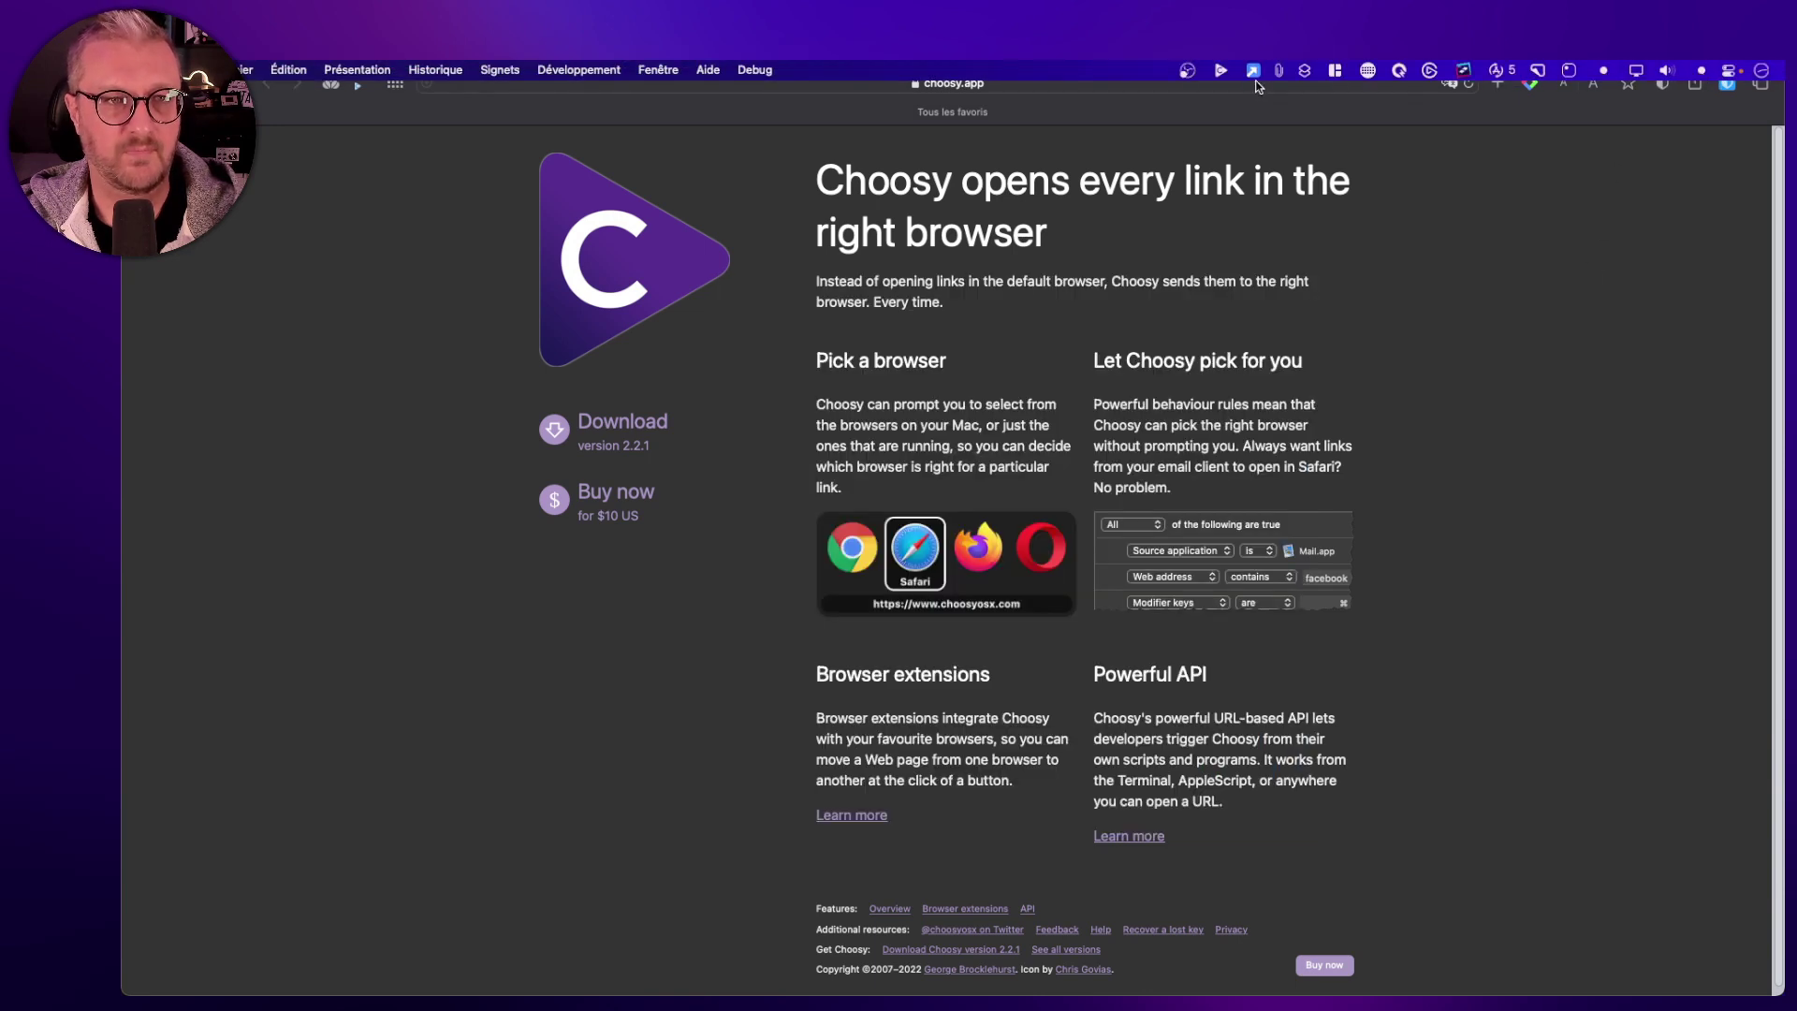
- Open Choosy's preferences and examine the browser priority list with Google Chrome, Safari and Microsoft Edge
left_click(1221, 71)
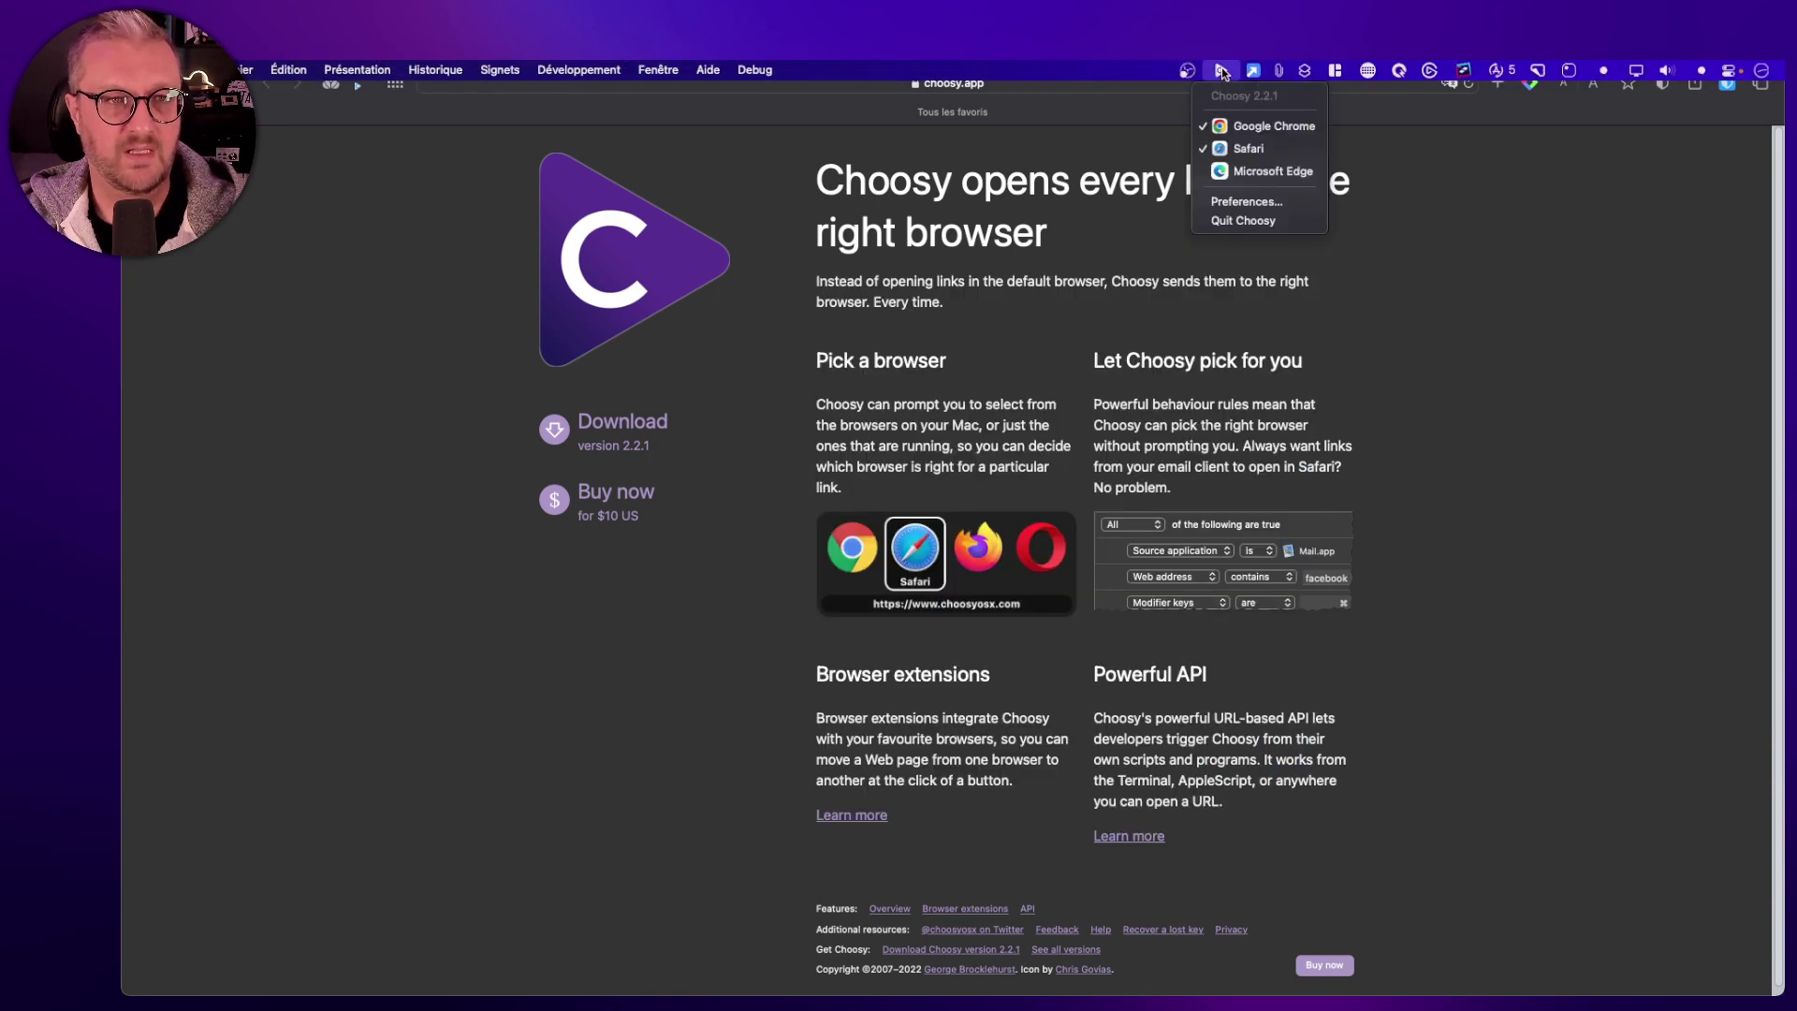
left_click(1259, 209)
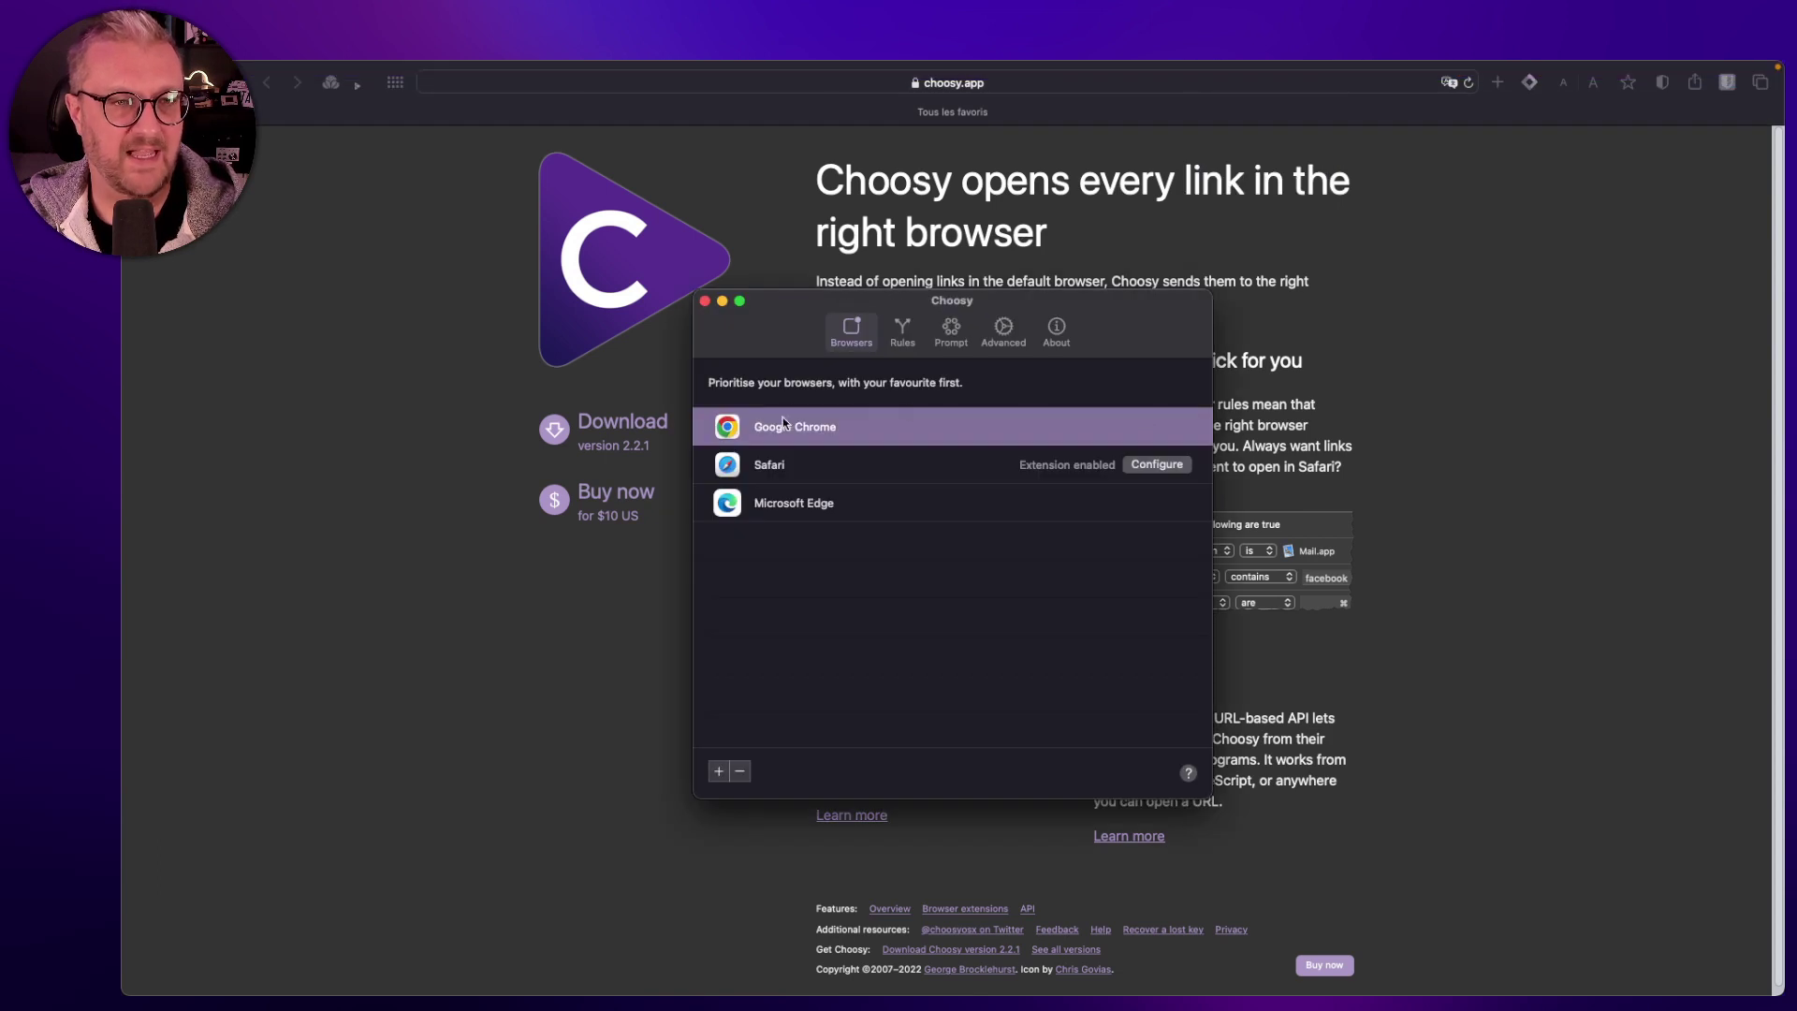
left_click(798, 473)
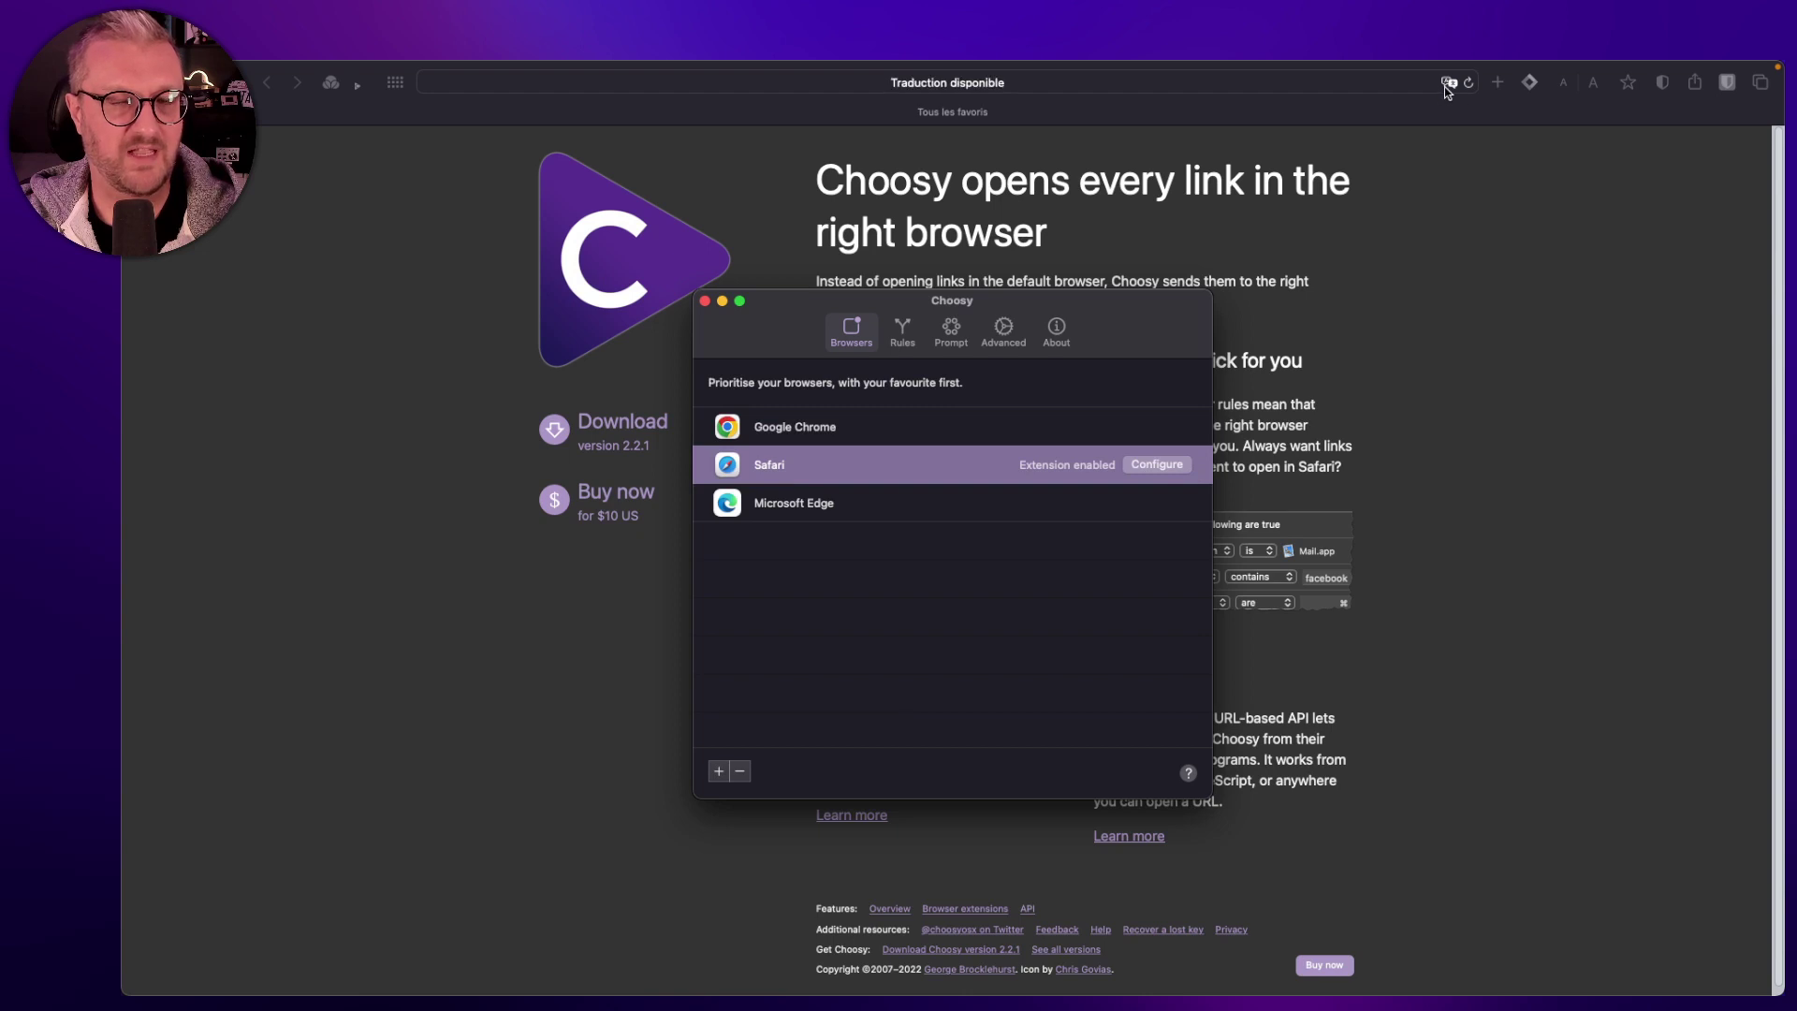
left_click(921, 427)
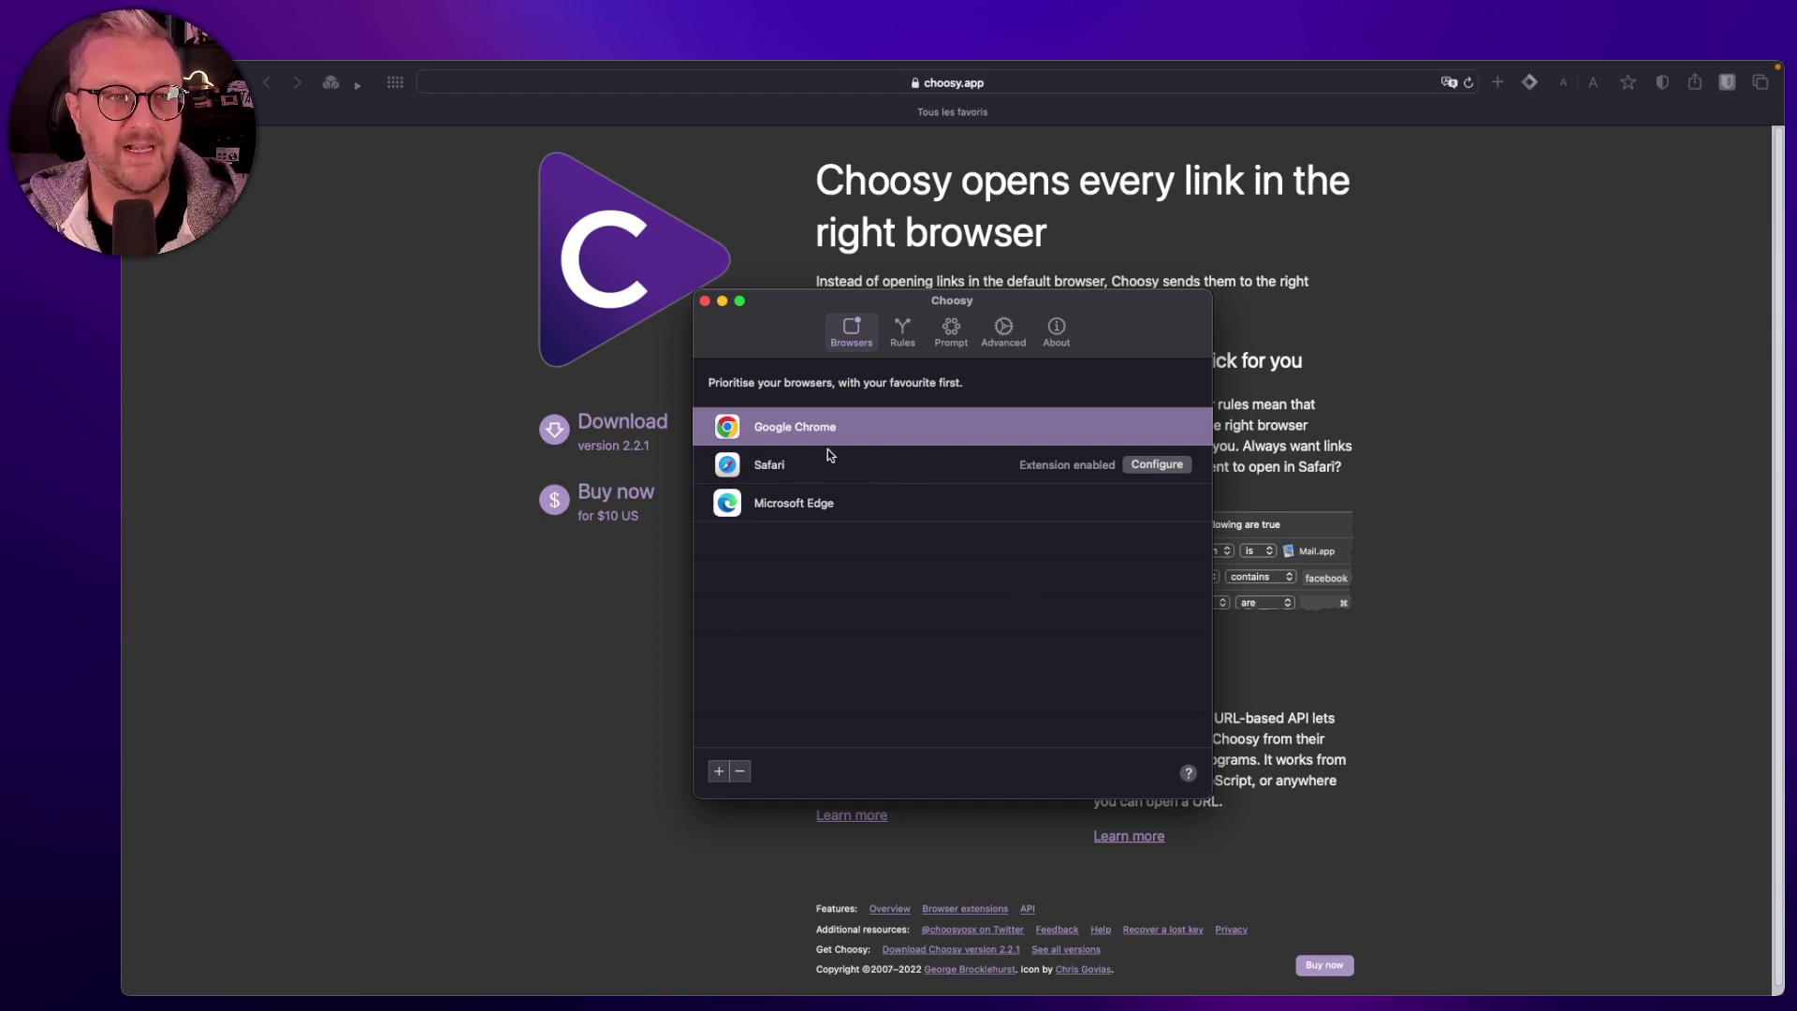
- Examine Choosy's rules and prompt settings, including the available prompt styles
left_click(902, 329)
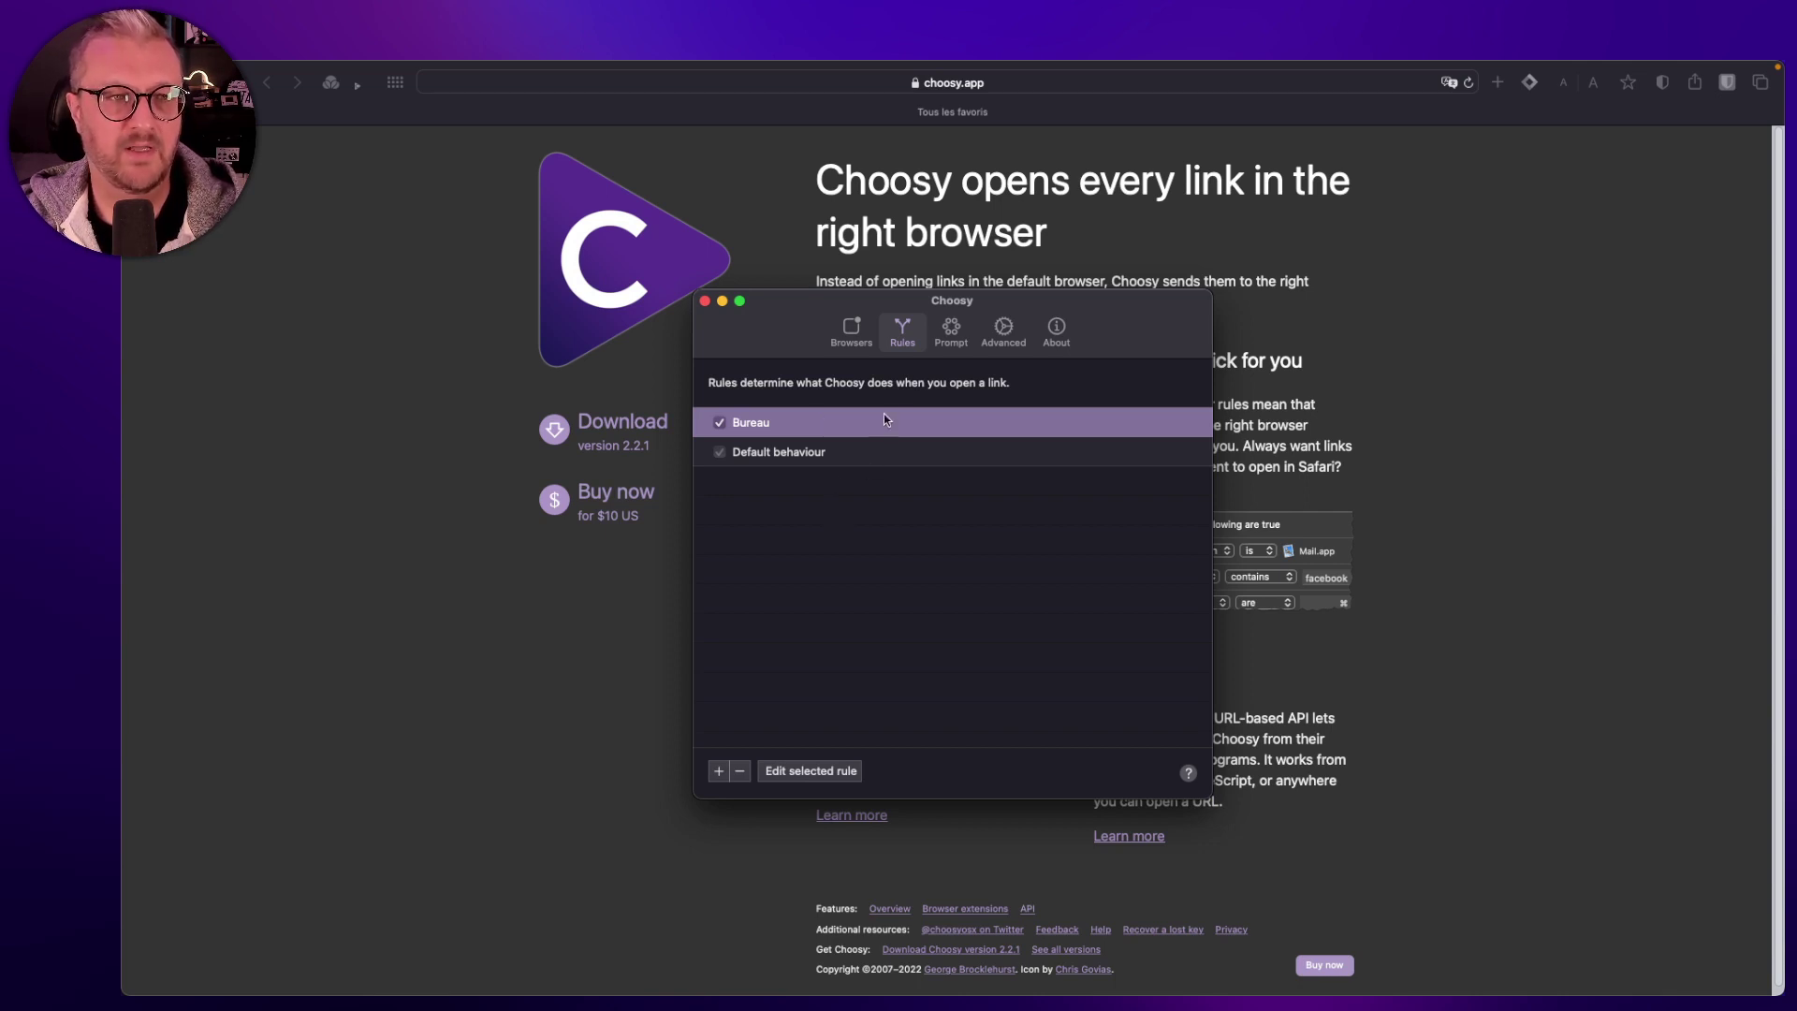
left_click(951, 329)
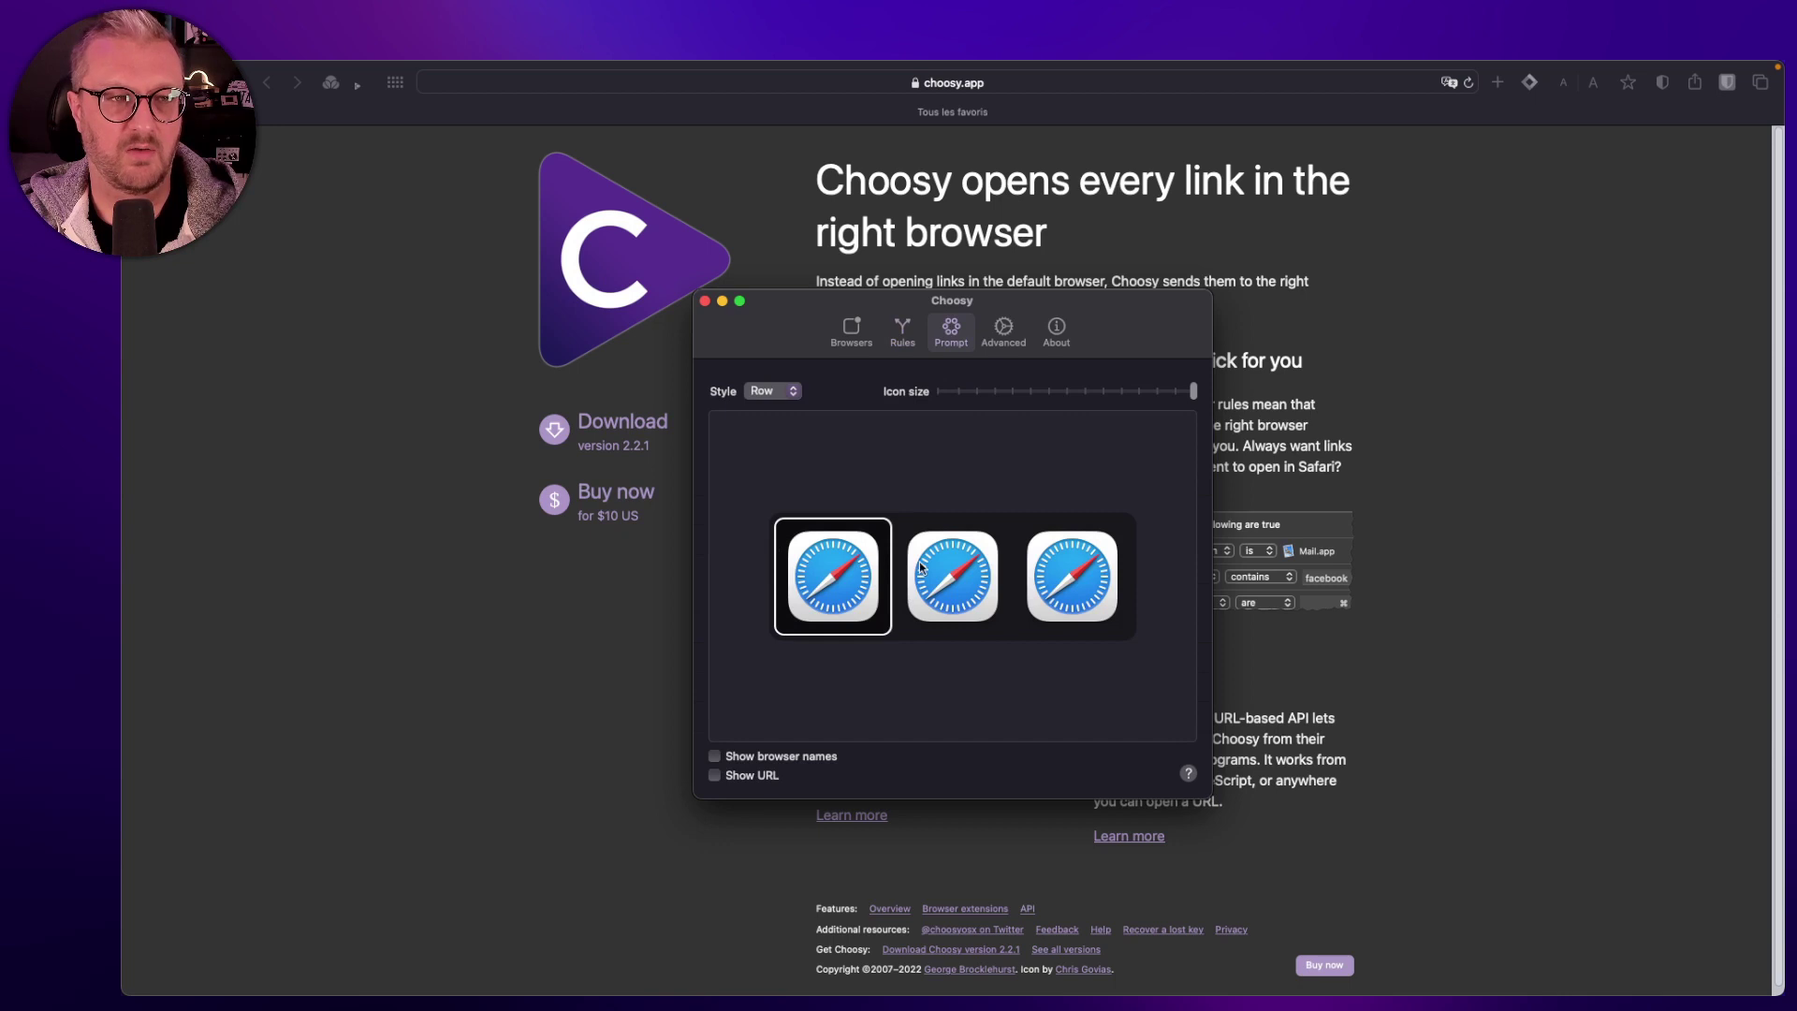
left_click(788, 392)
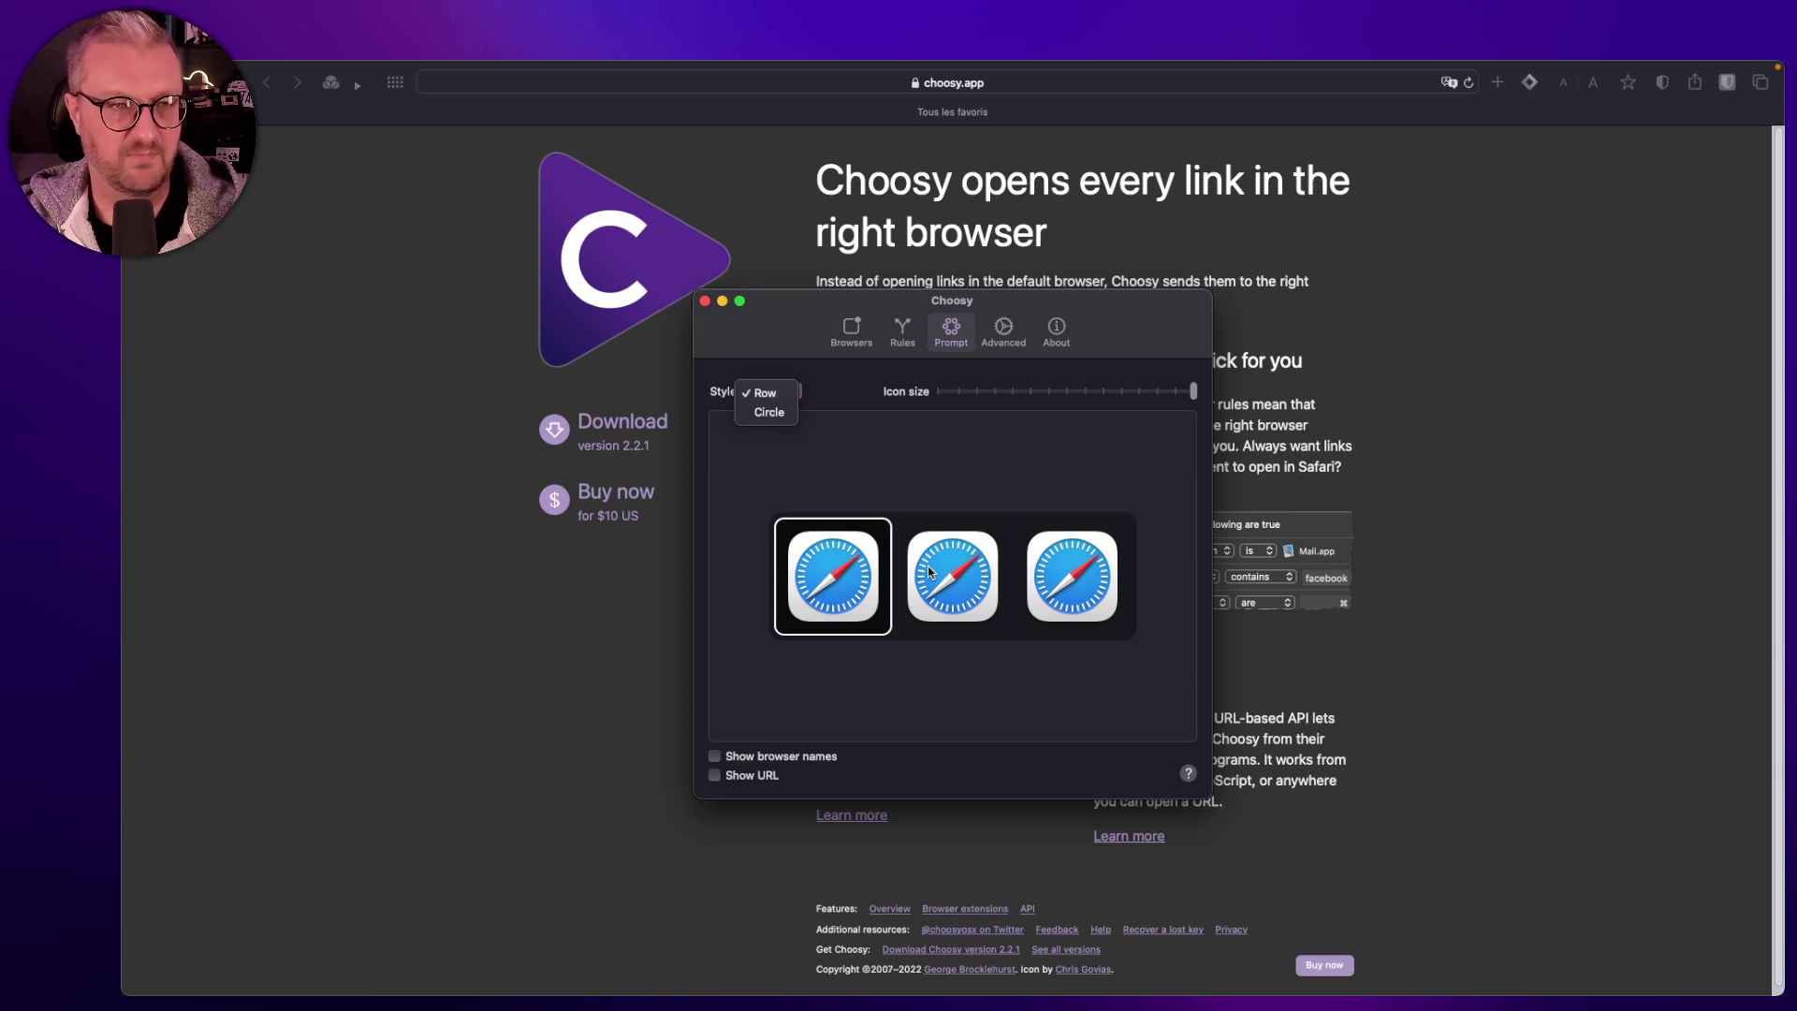
- Bring up the MacOS note and try the row-style browser prompt on its AppCleaner link, dismissing it without choosing a browser
left_click(1078, 996)
mouse_move(1077, 1001)
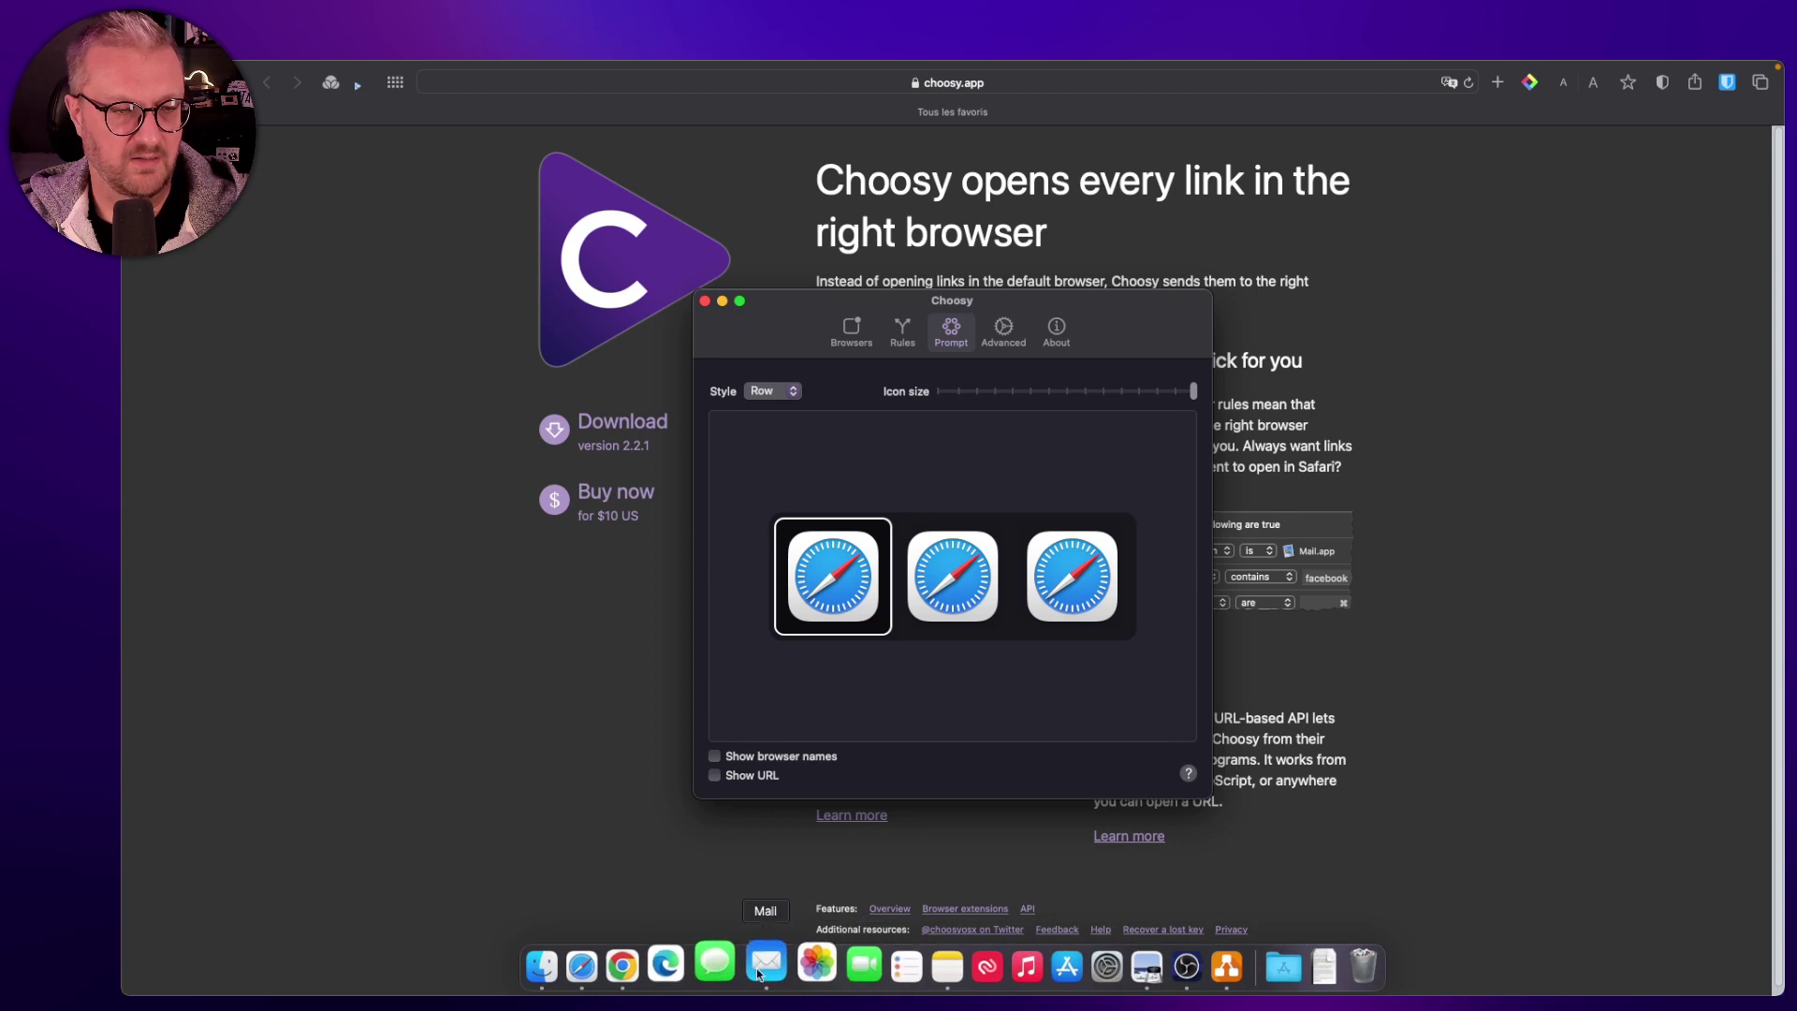
left_click(932, 969)
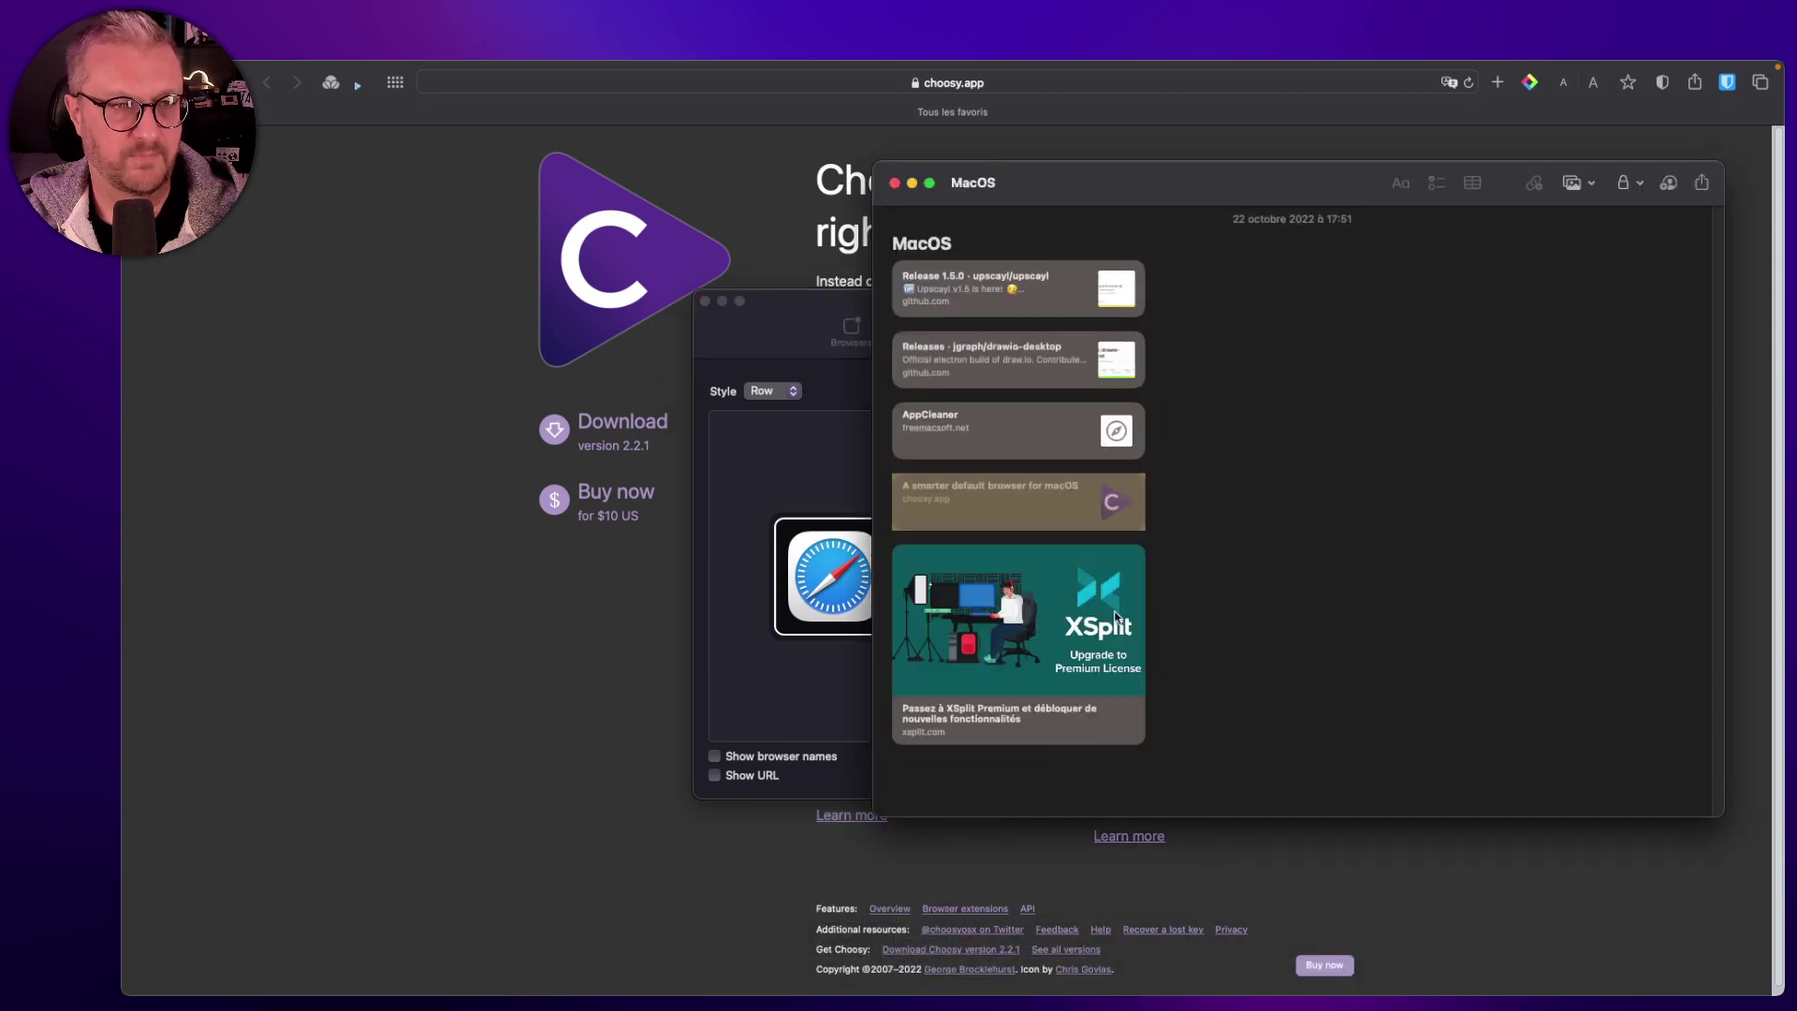
left_click(986, 433)
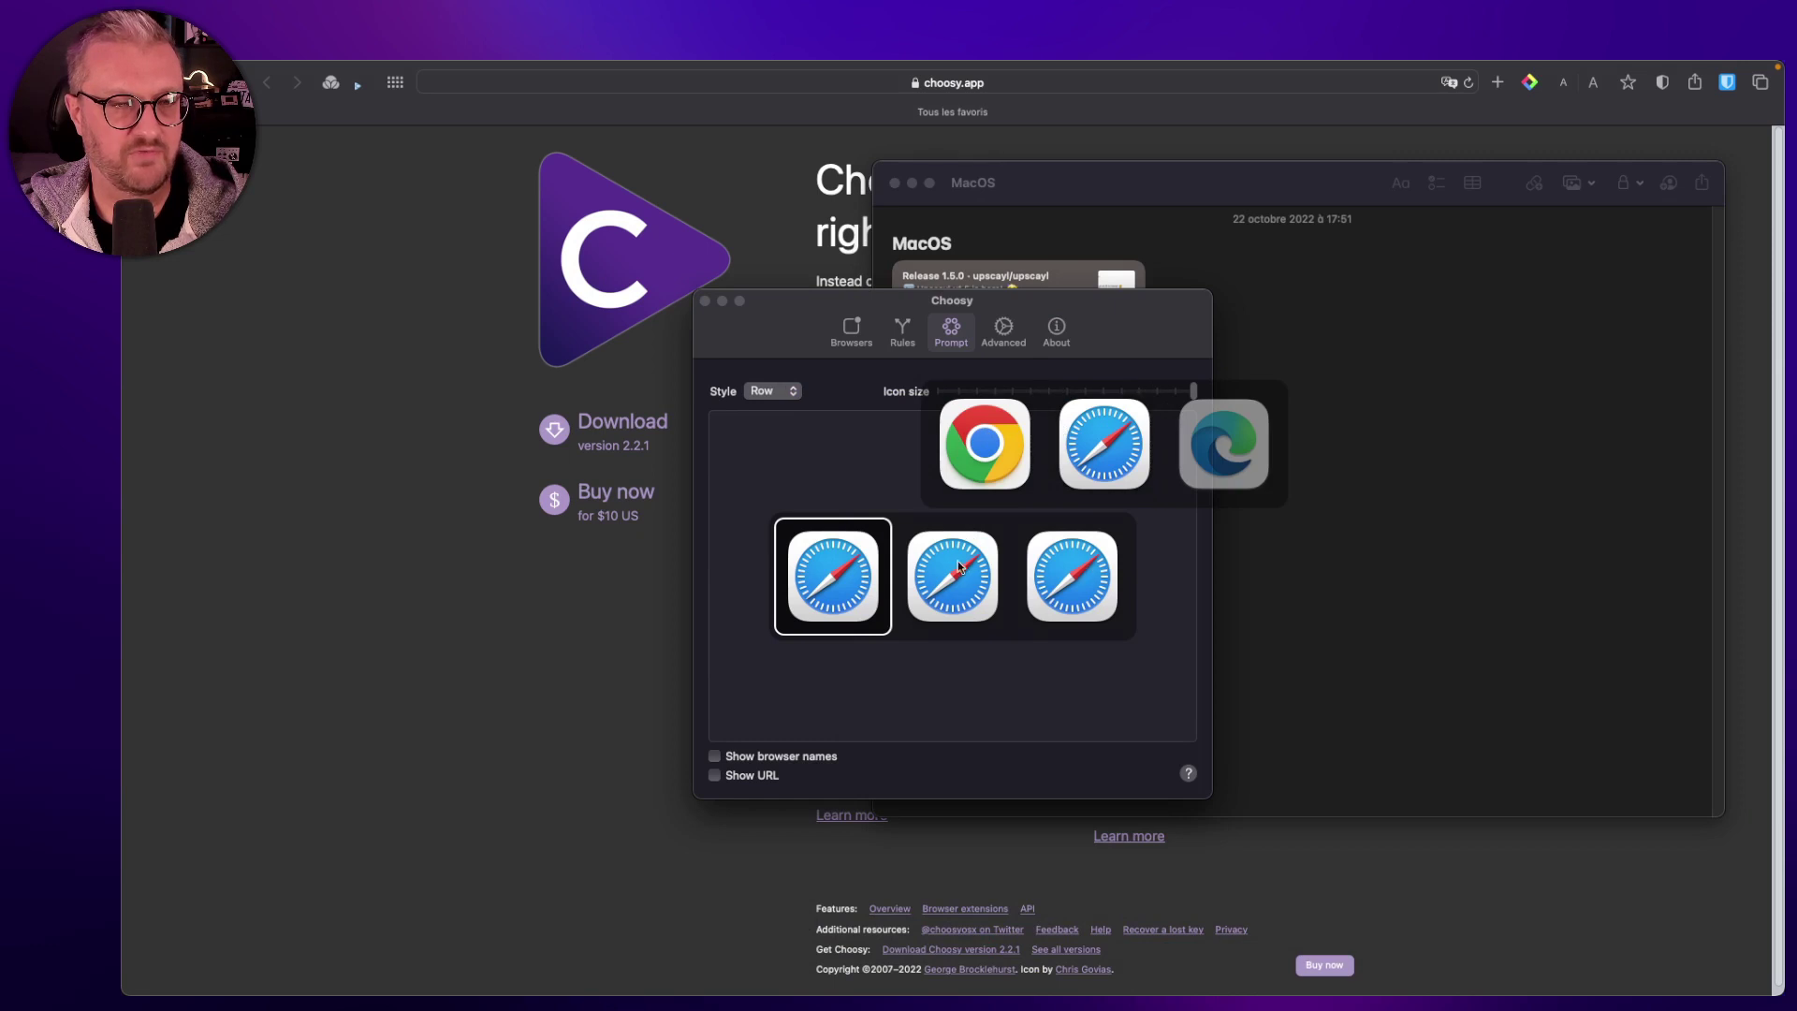
left_click(854, 464)
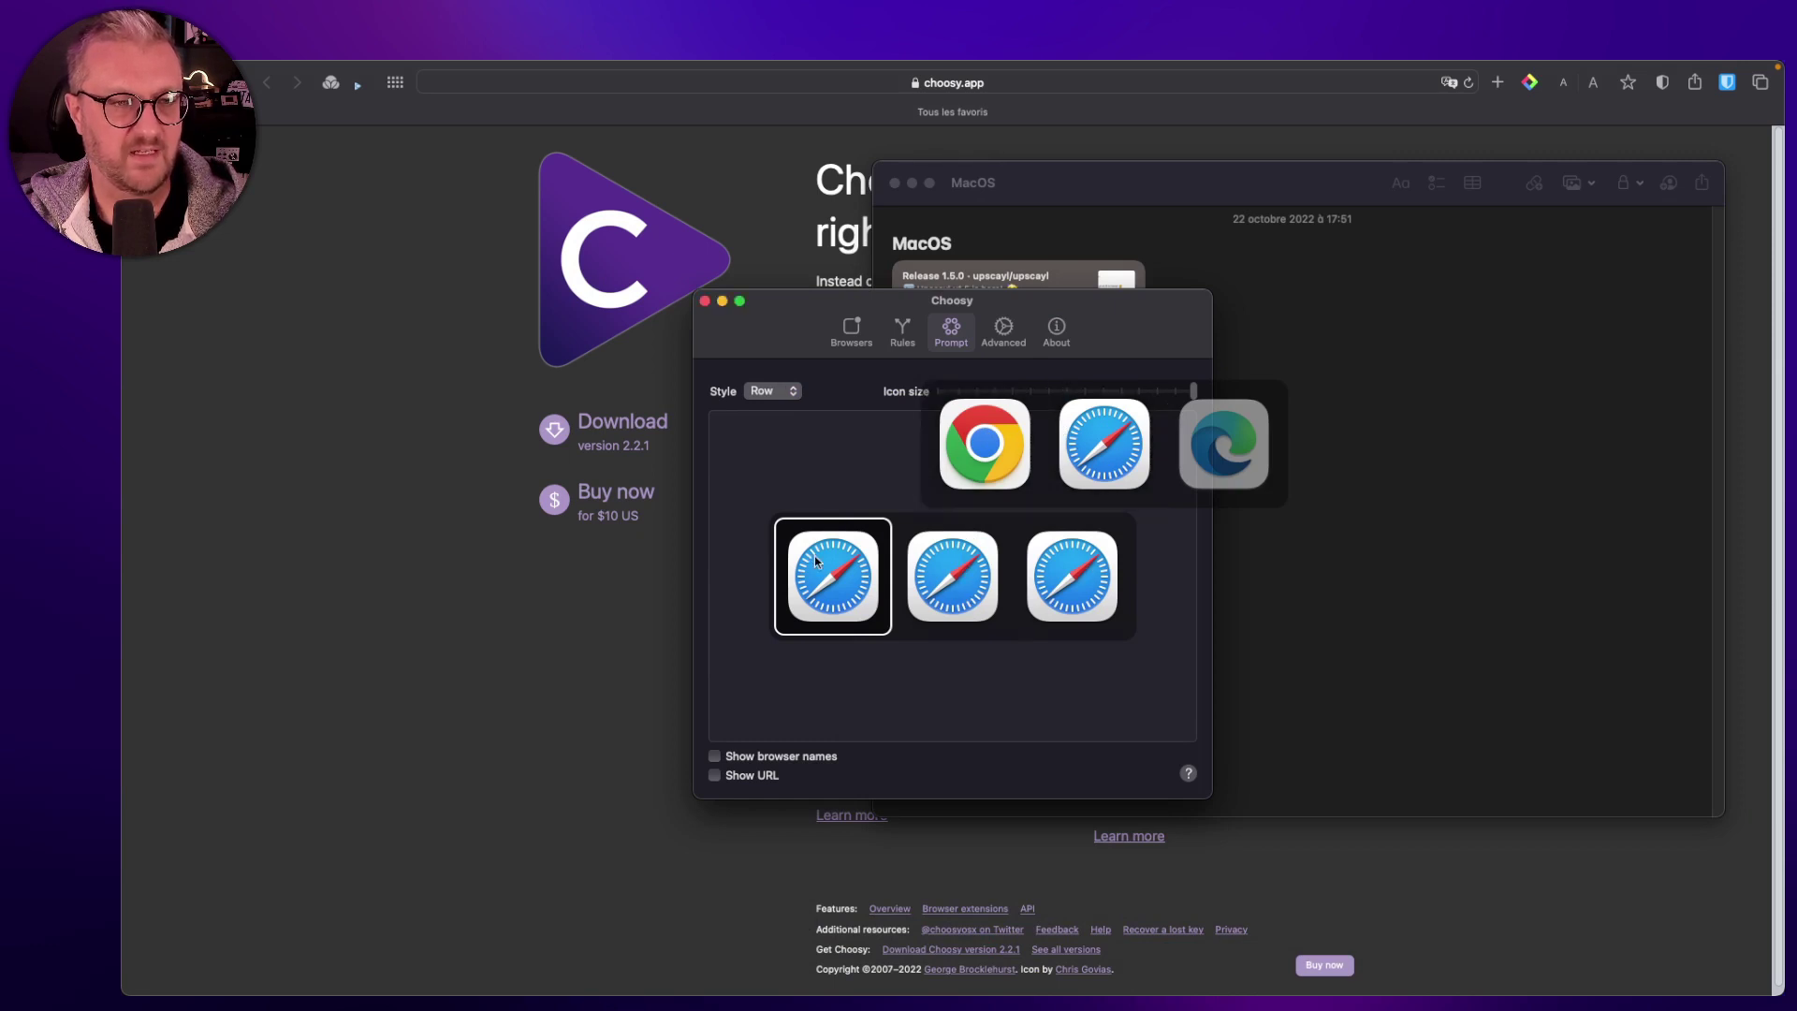
- Move the Choosy window clear of the note's links and test-open the AppCleaner link in Google Chrome, closing the page again
left_click_drag(1128, 315, 819, 297)
left_click(992, 438)
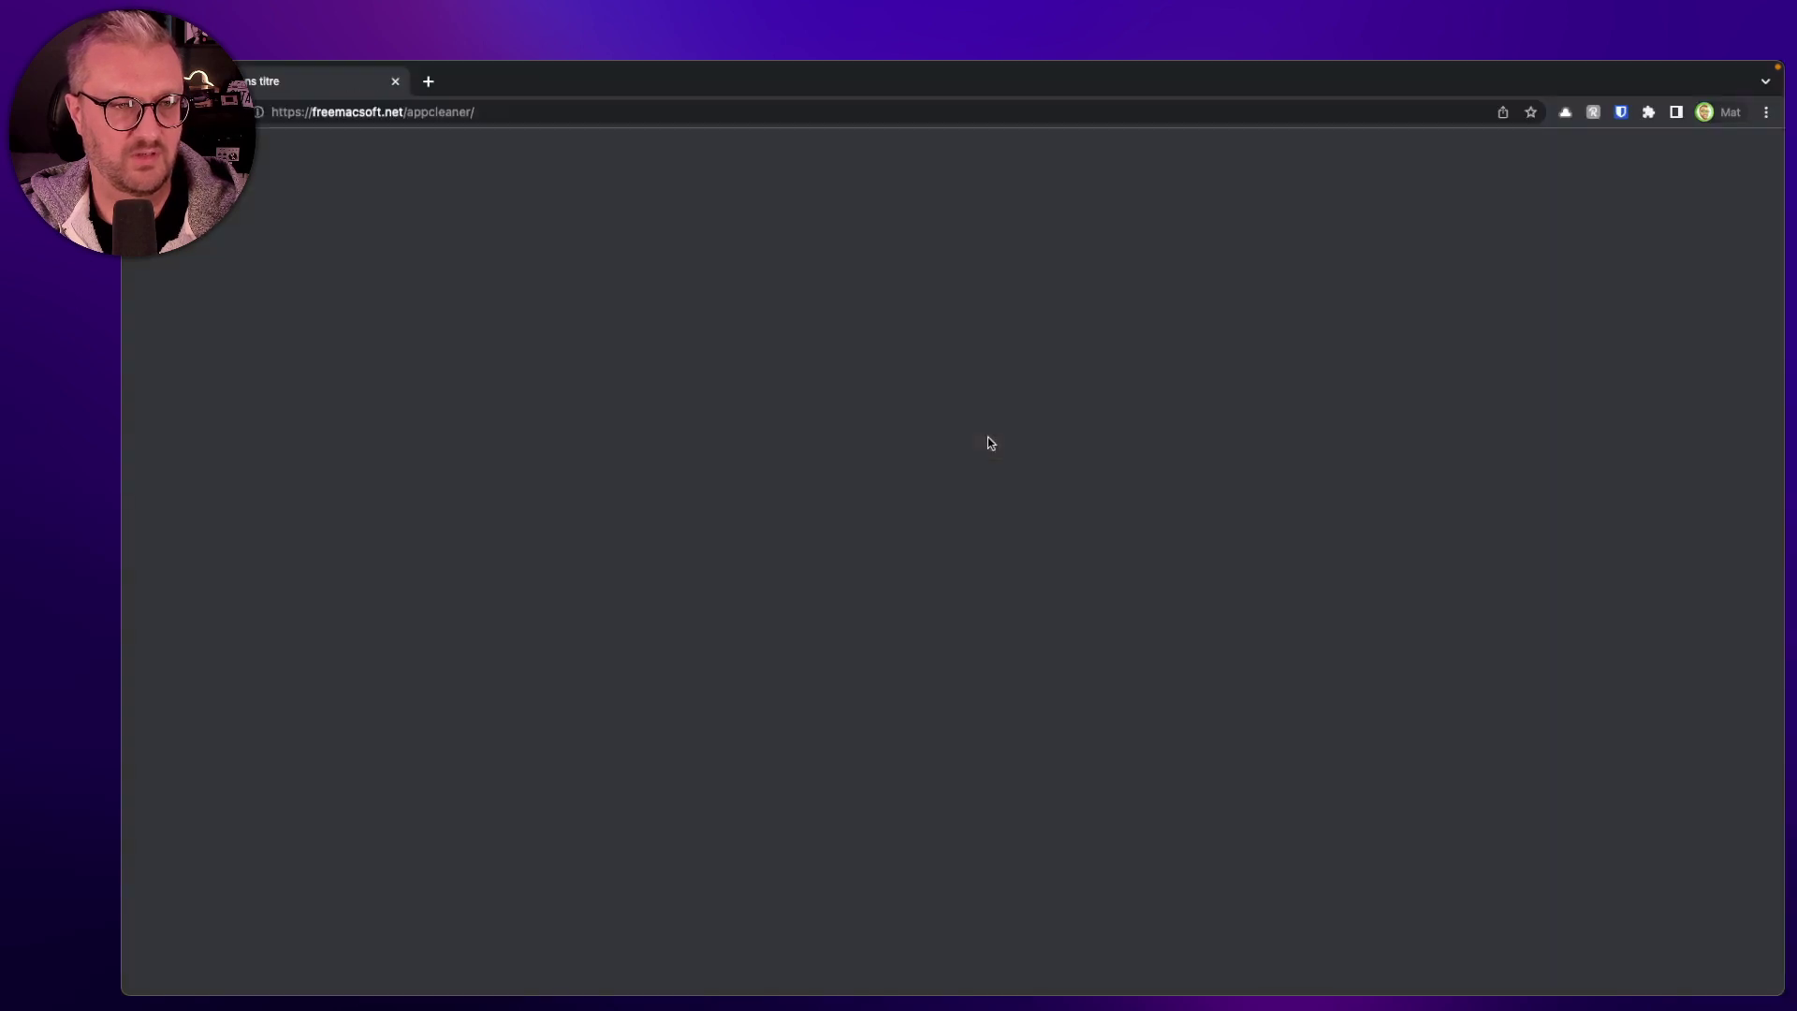
left_click(736, 112)
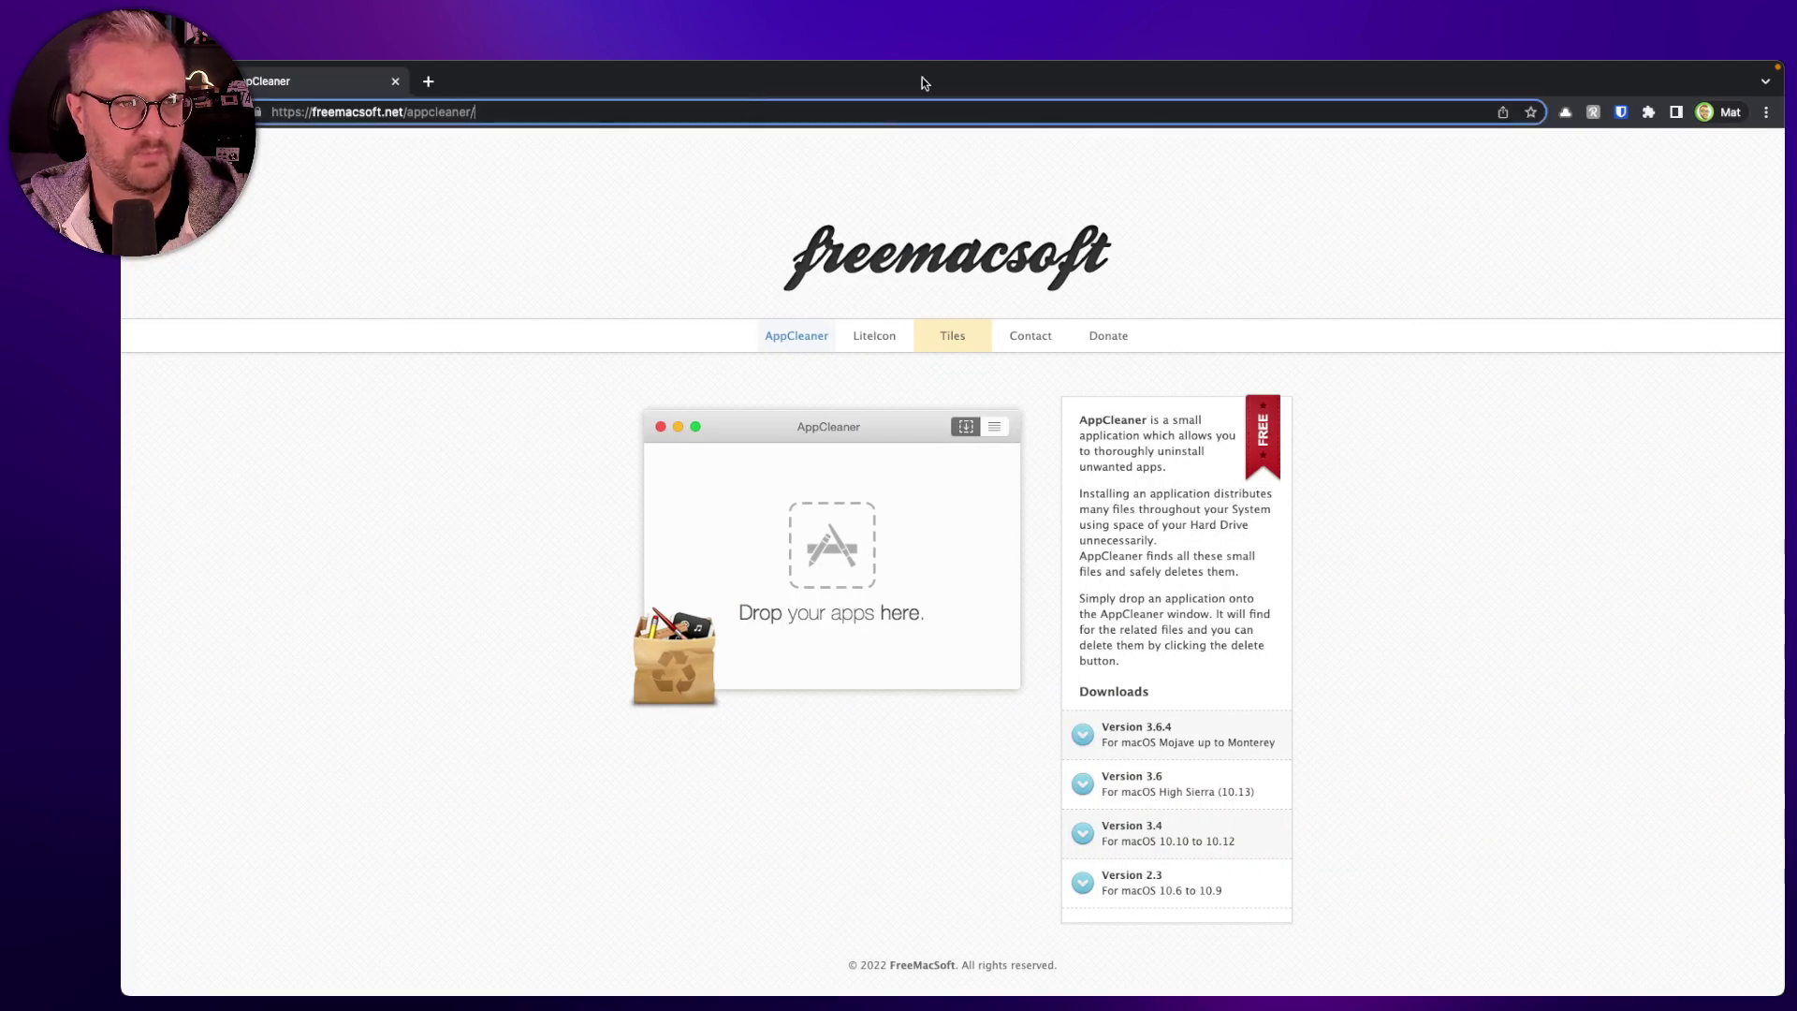
key("super+w")
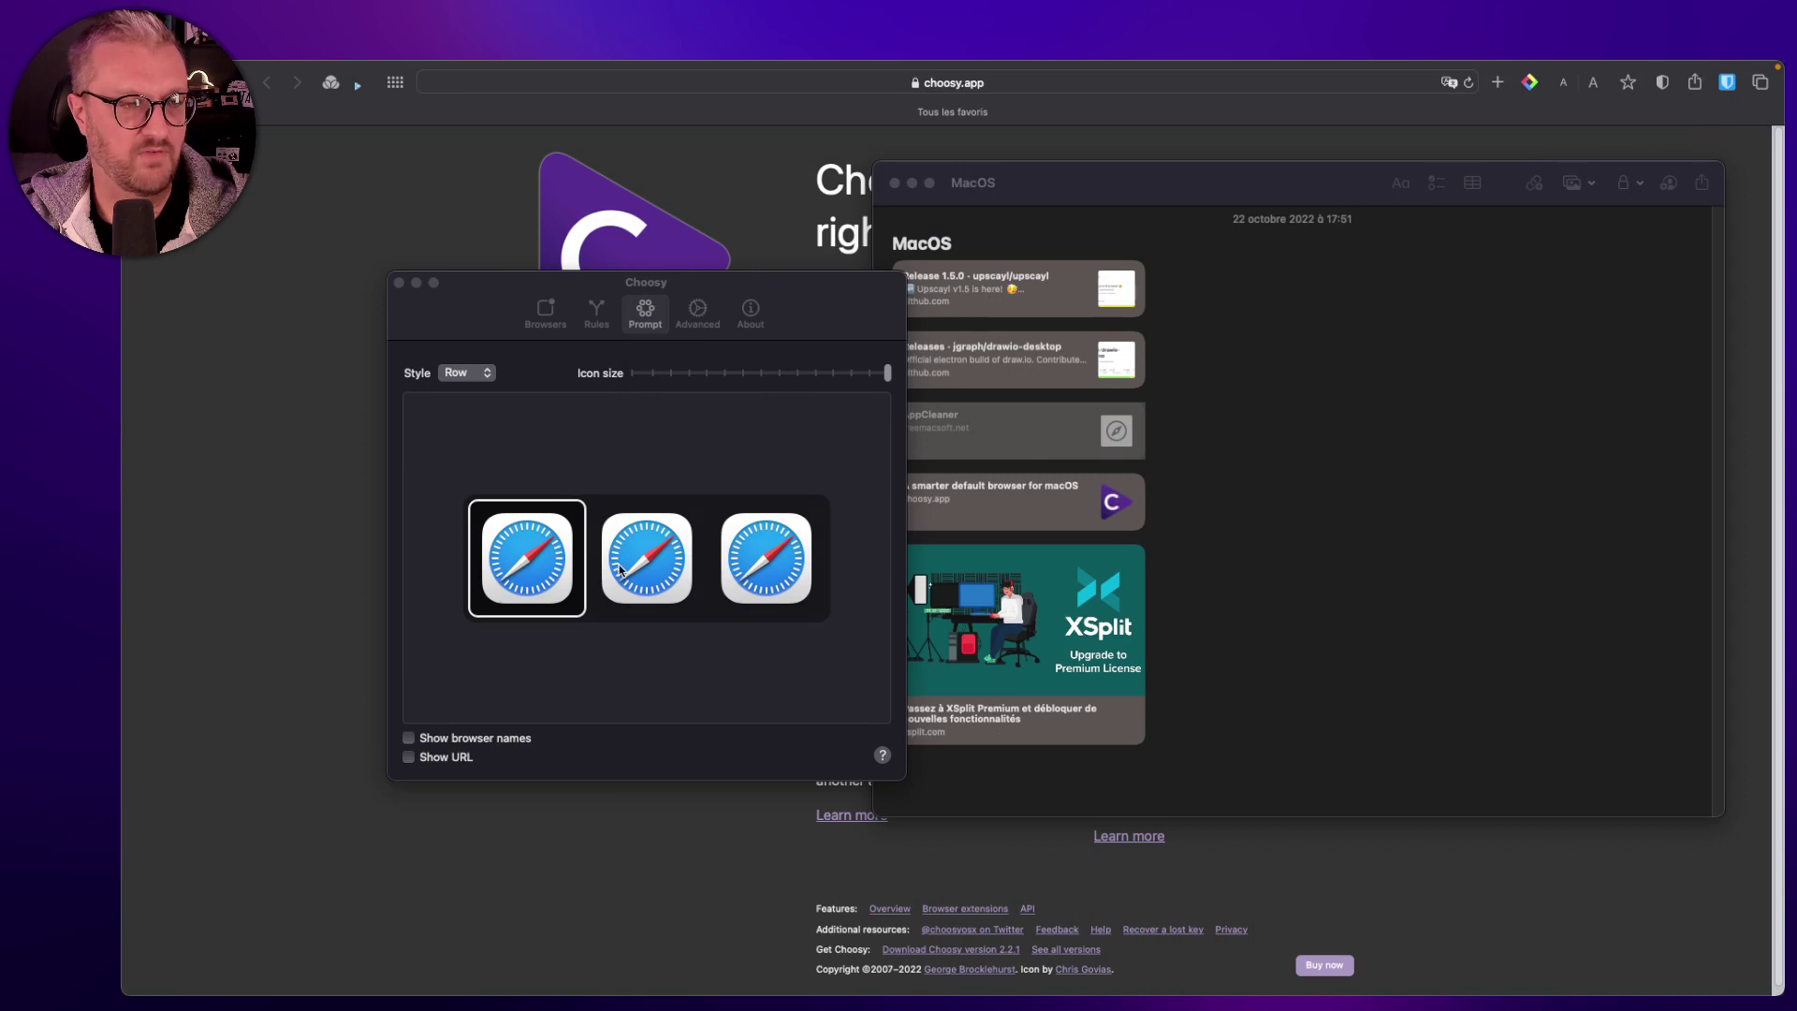
- Switch Choosy's prompt style to Circle and test it by opening the AppCleaner link in Microsoft Edge
left_click(485, 374)
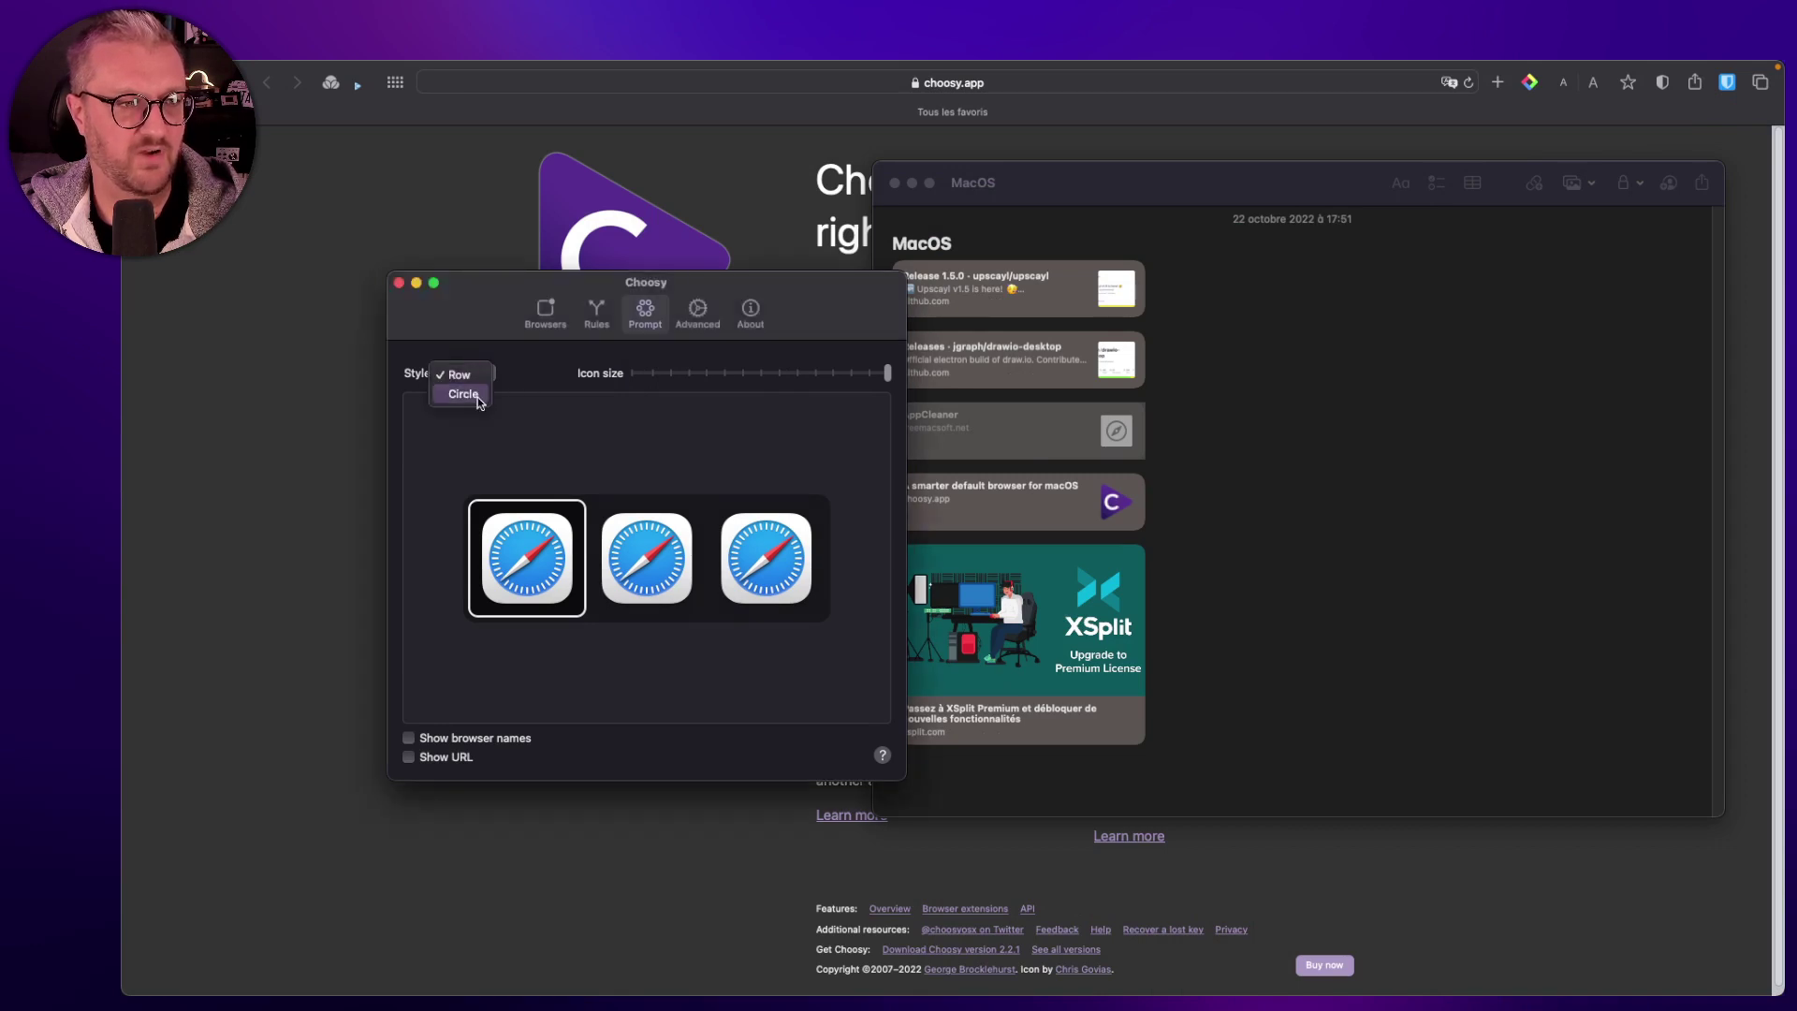
left_click(462, 394)
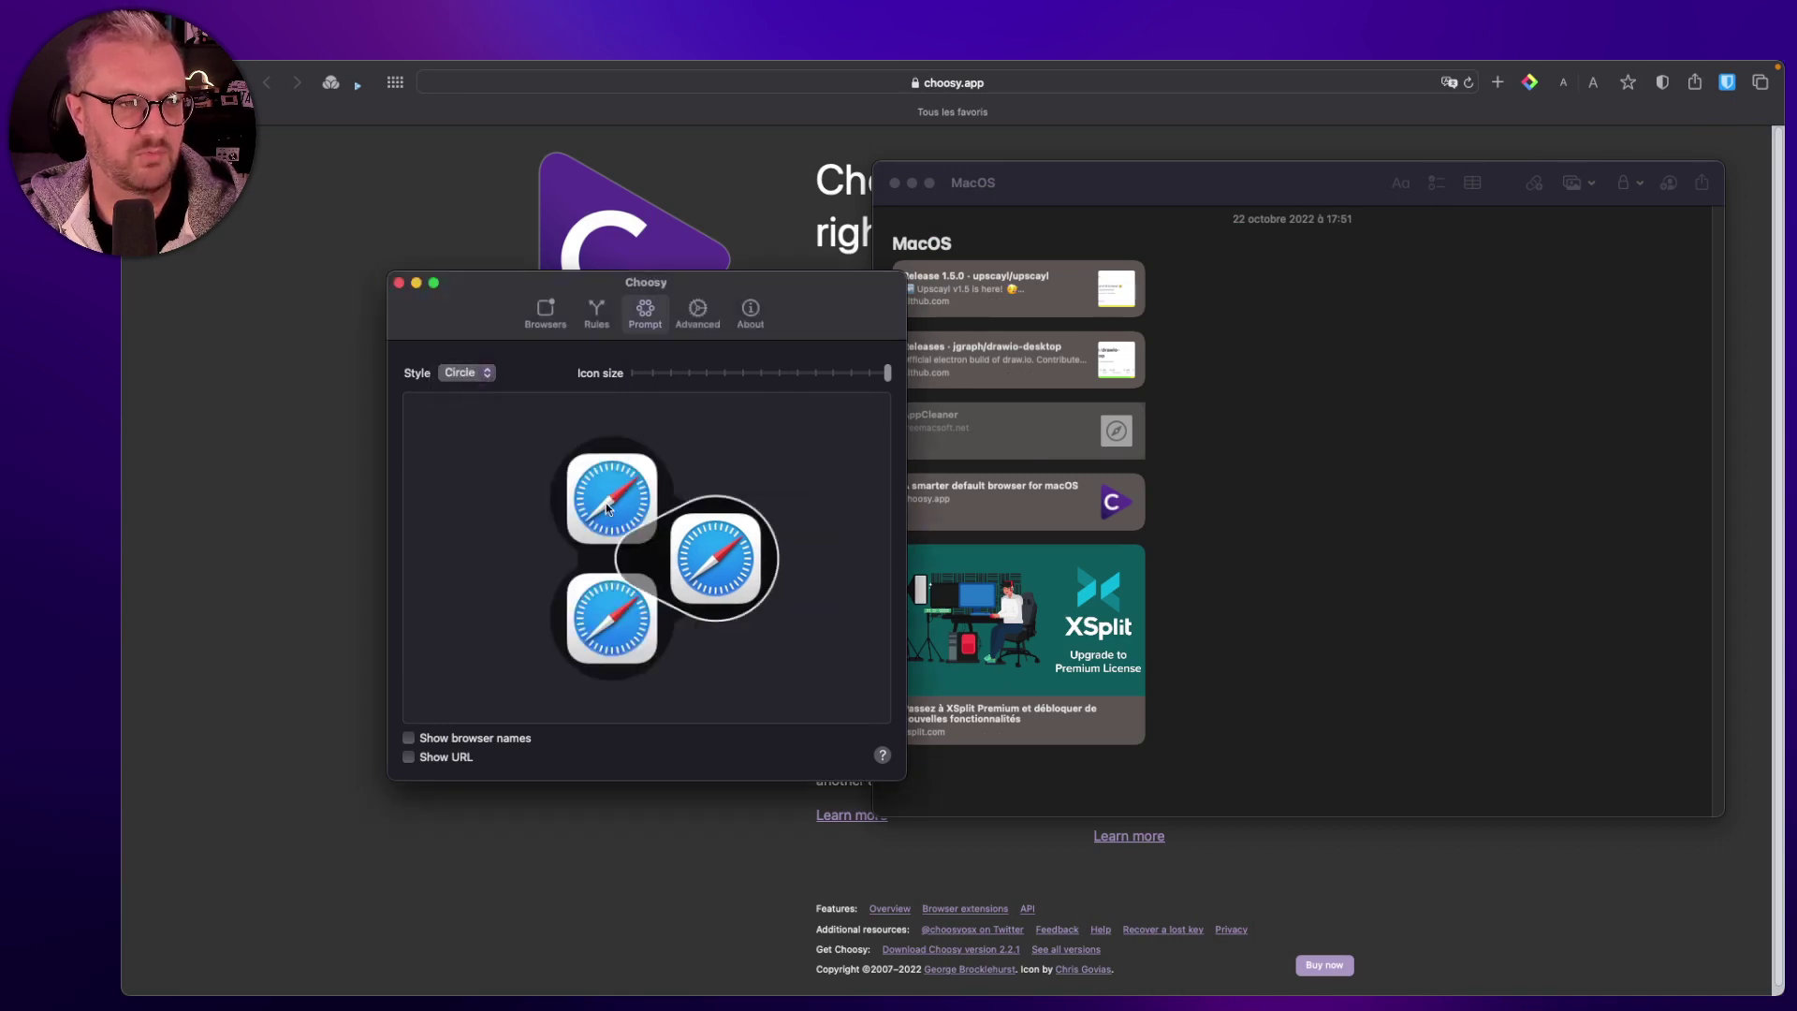
left_click(1034, 440)
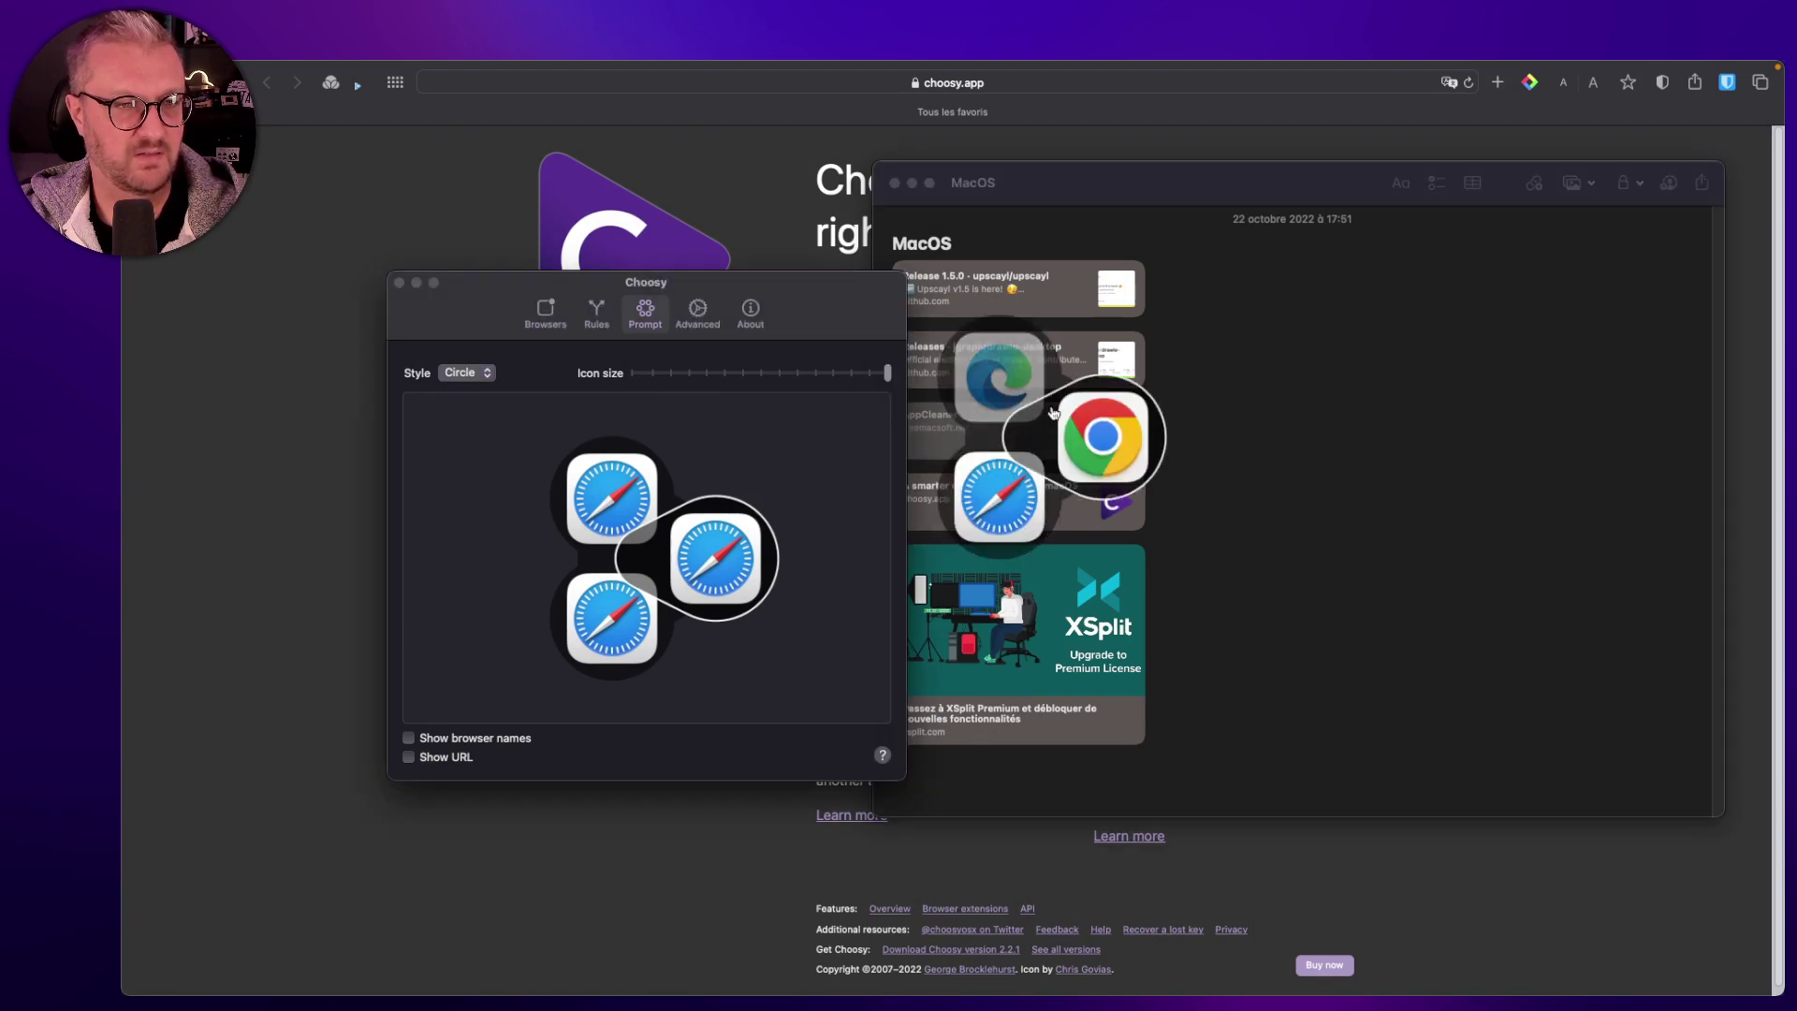
left_click(1037, 423)
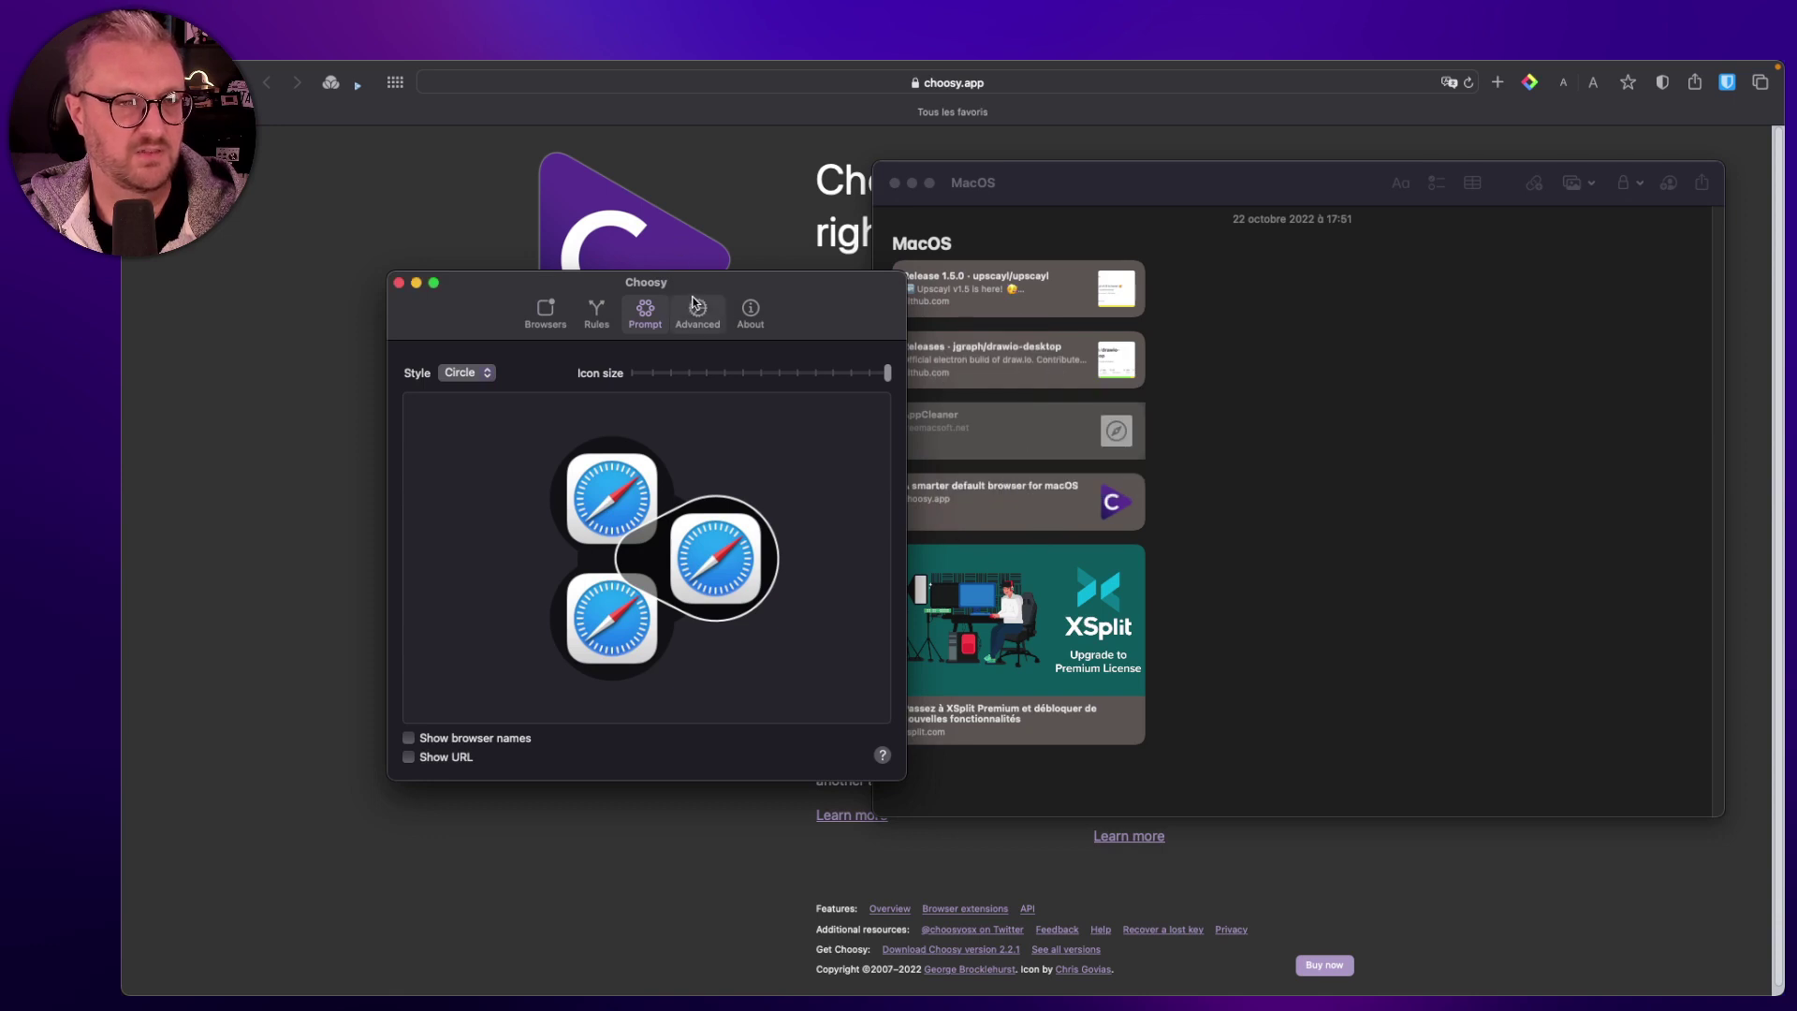
left_click(945, 430)
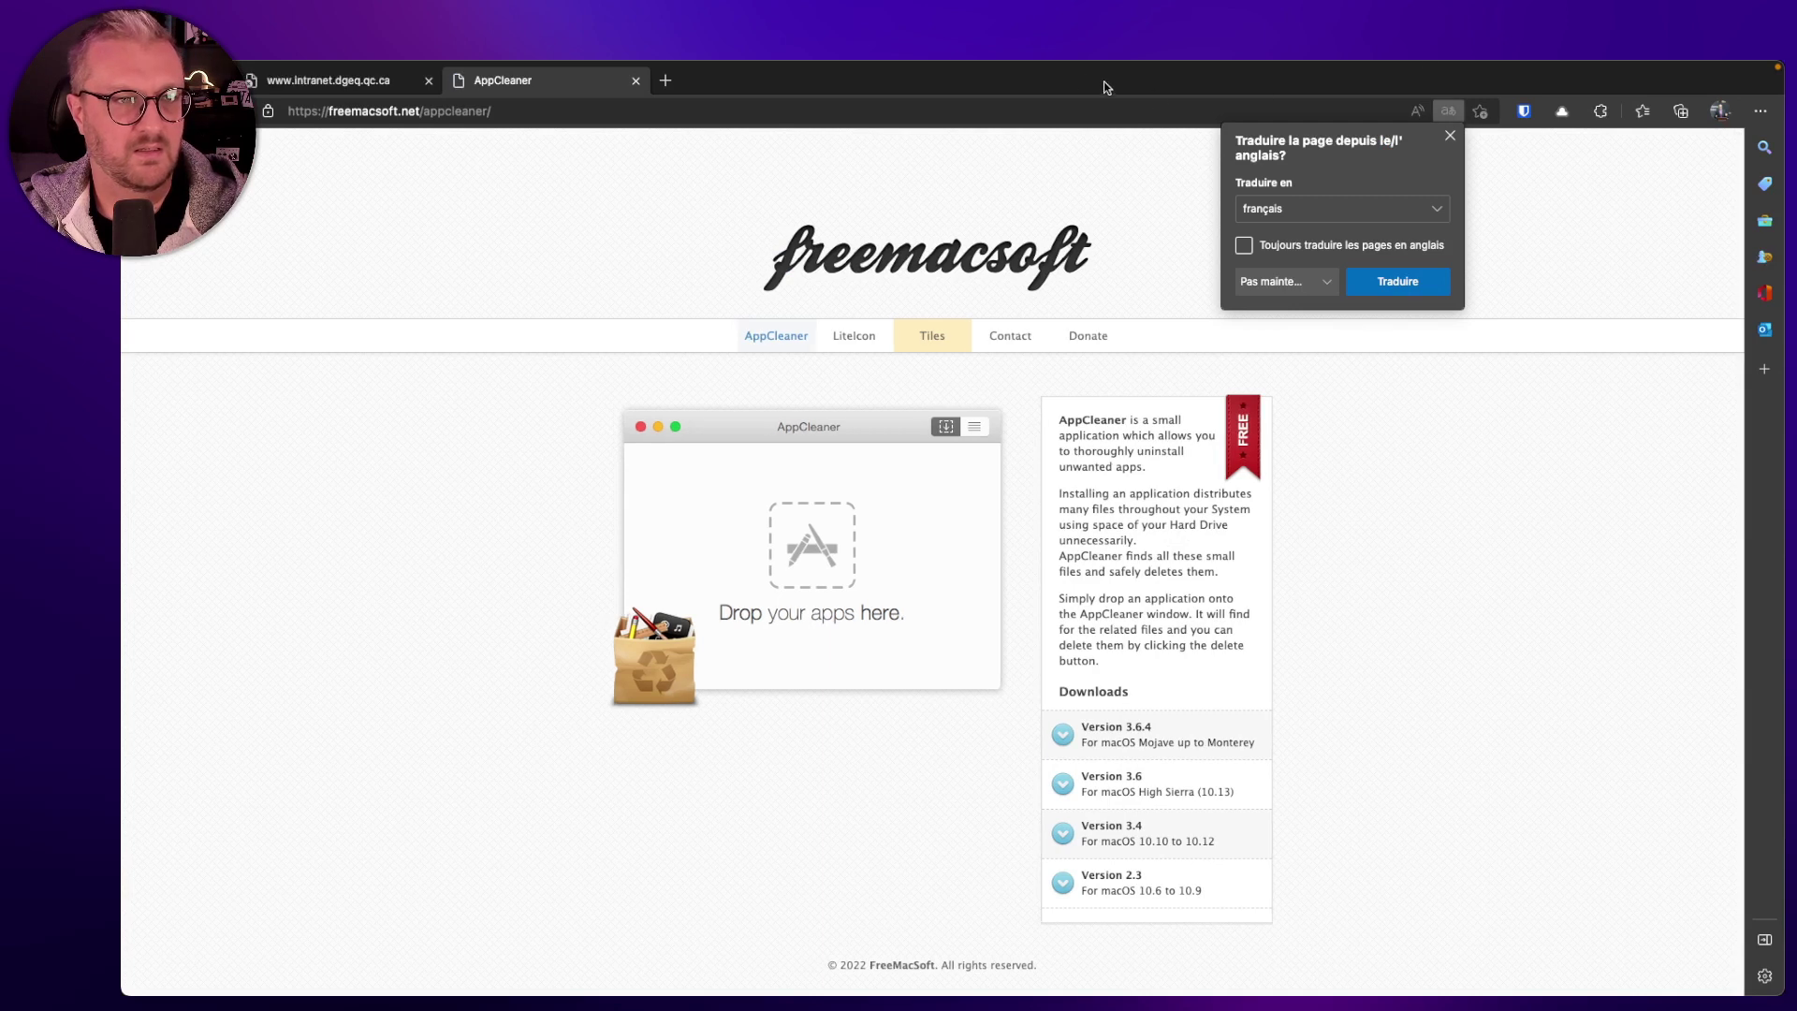
left_click_drag(1037, 81, 1796, 158)
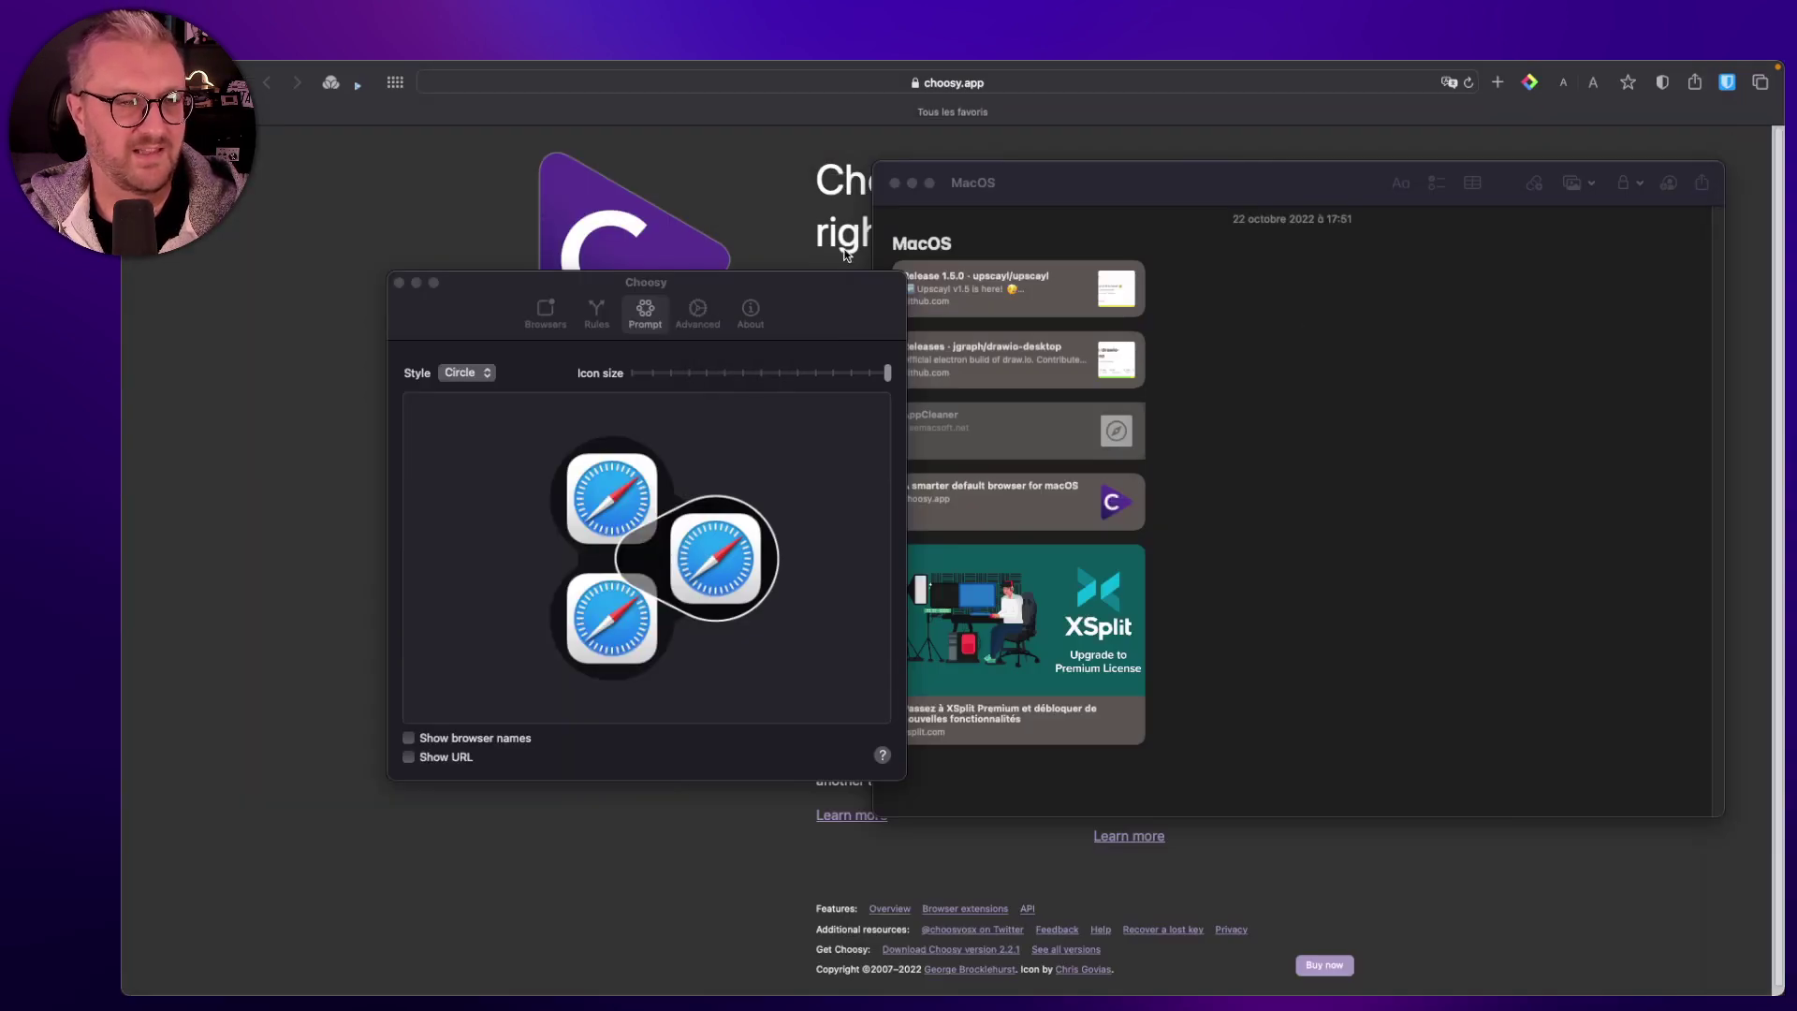
left_click(1234, 438)
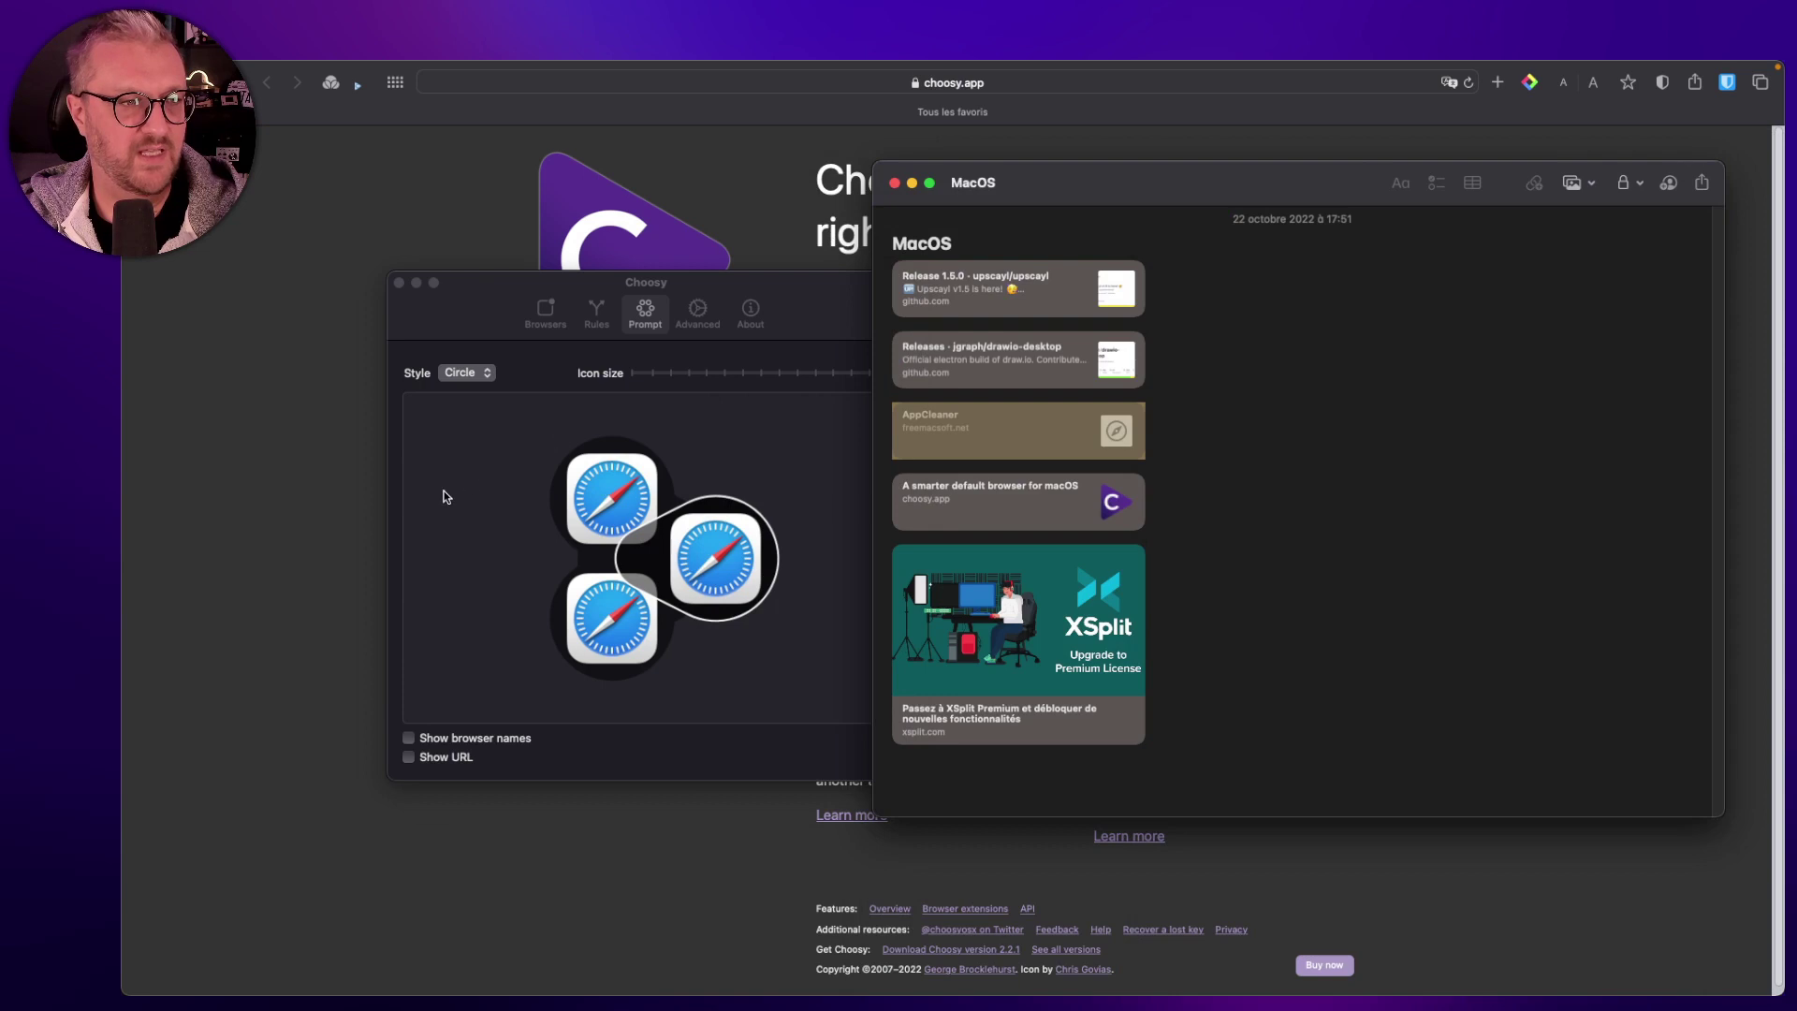
- Set Choosy's prompt style to Row and reduce the icon size to slightly below the middle of its range
left_click(593, 480)
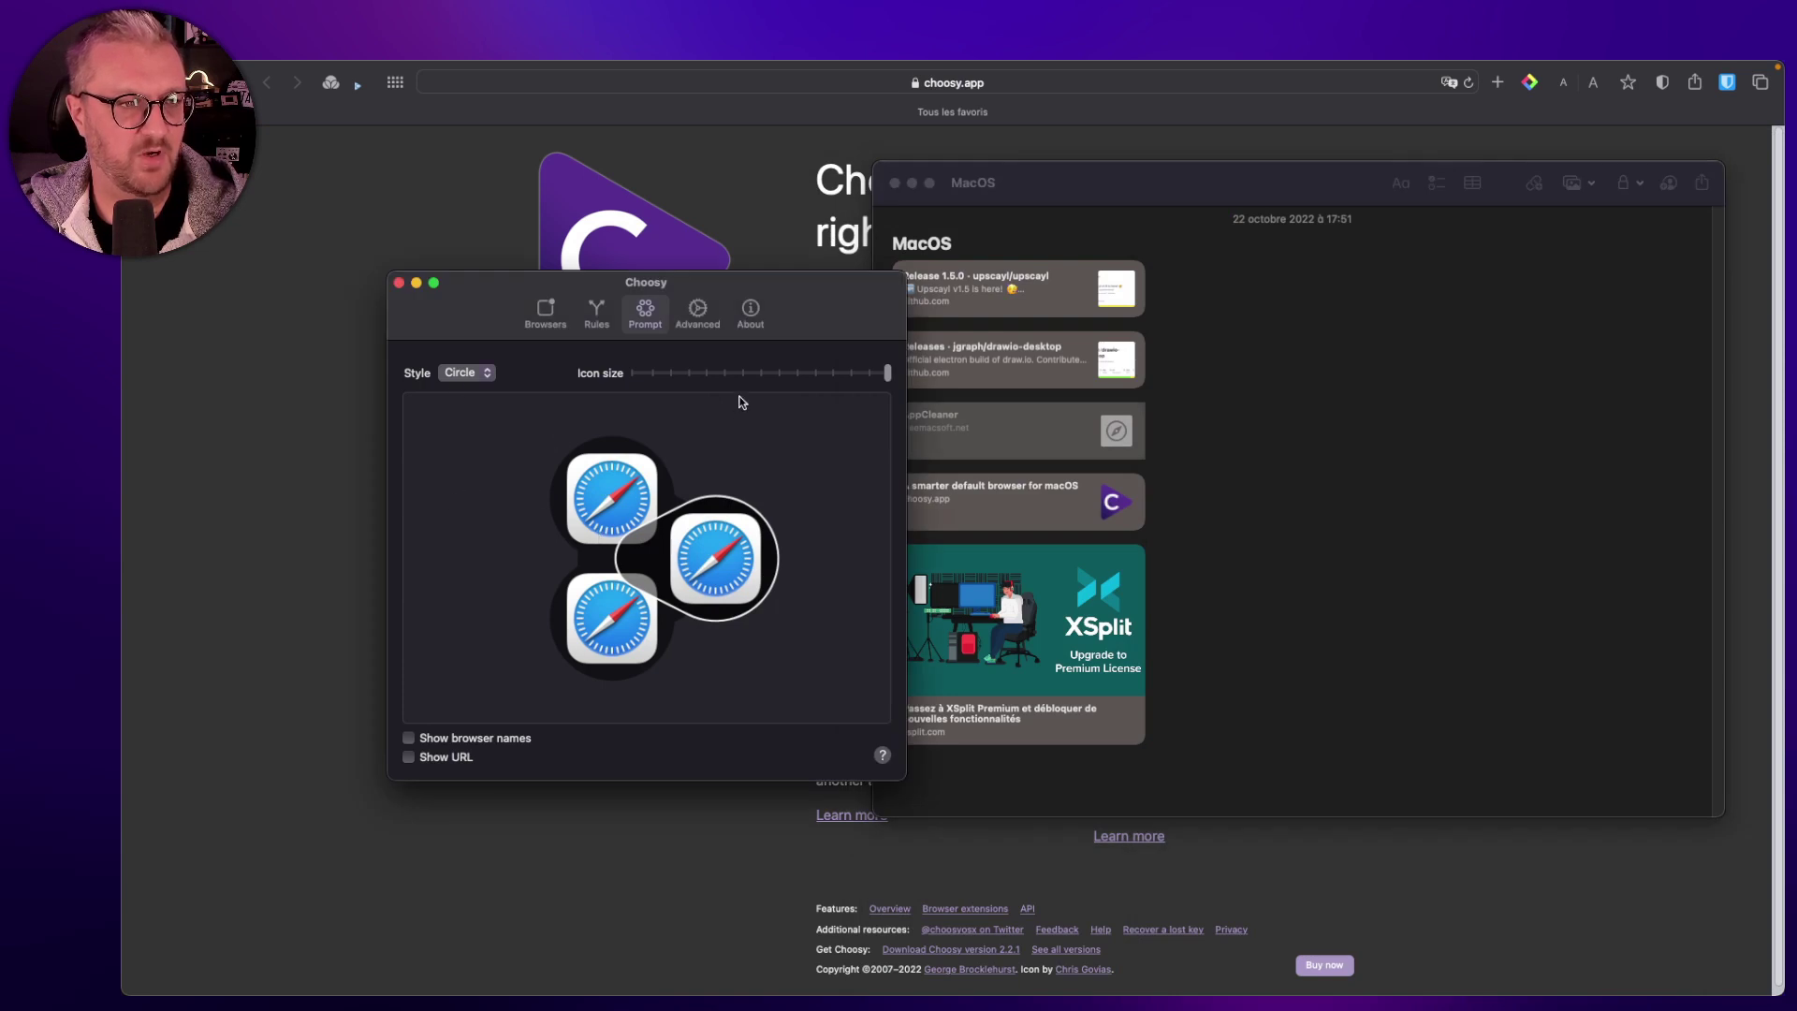
mouse_move(887, 374)
left_mouse_down()
mouse_move(735, 374)
mouse_move(887, 374)
left_mouse_up()
left_click_drag(889, 375, 690, 372)
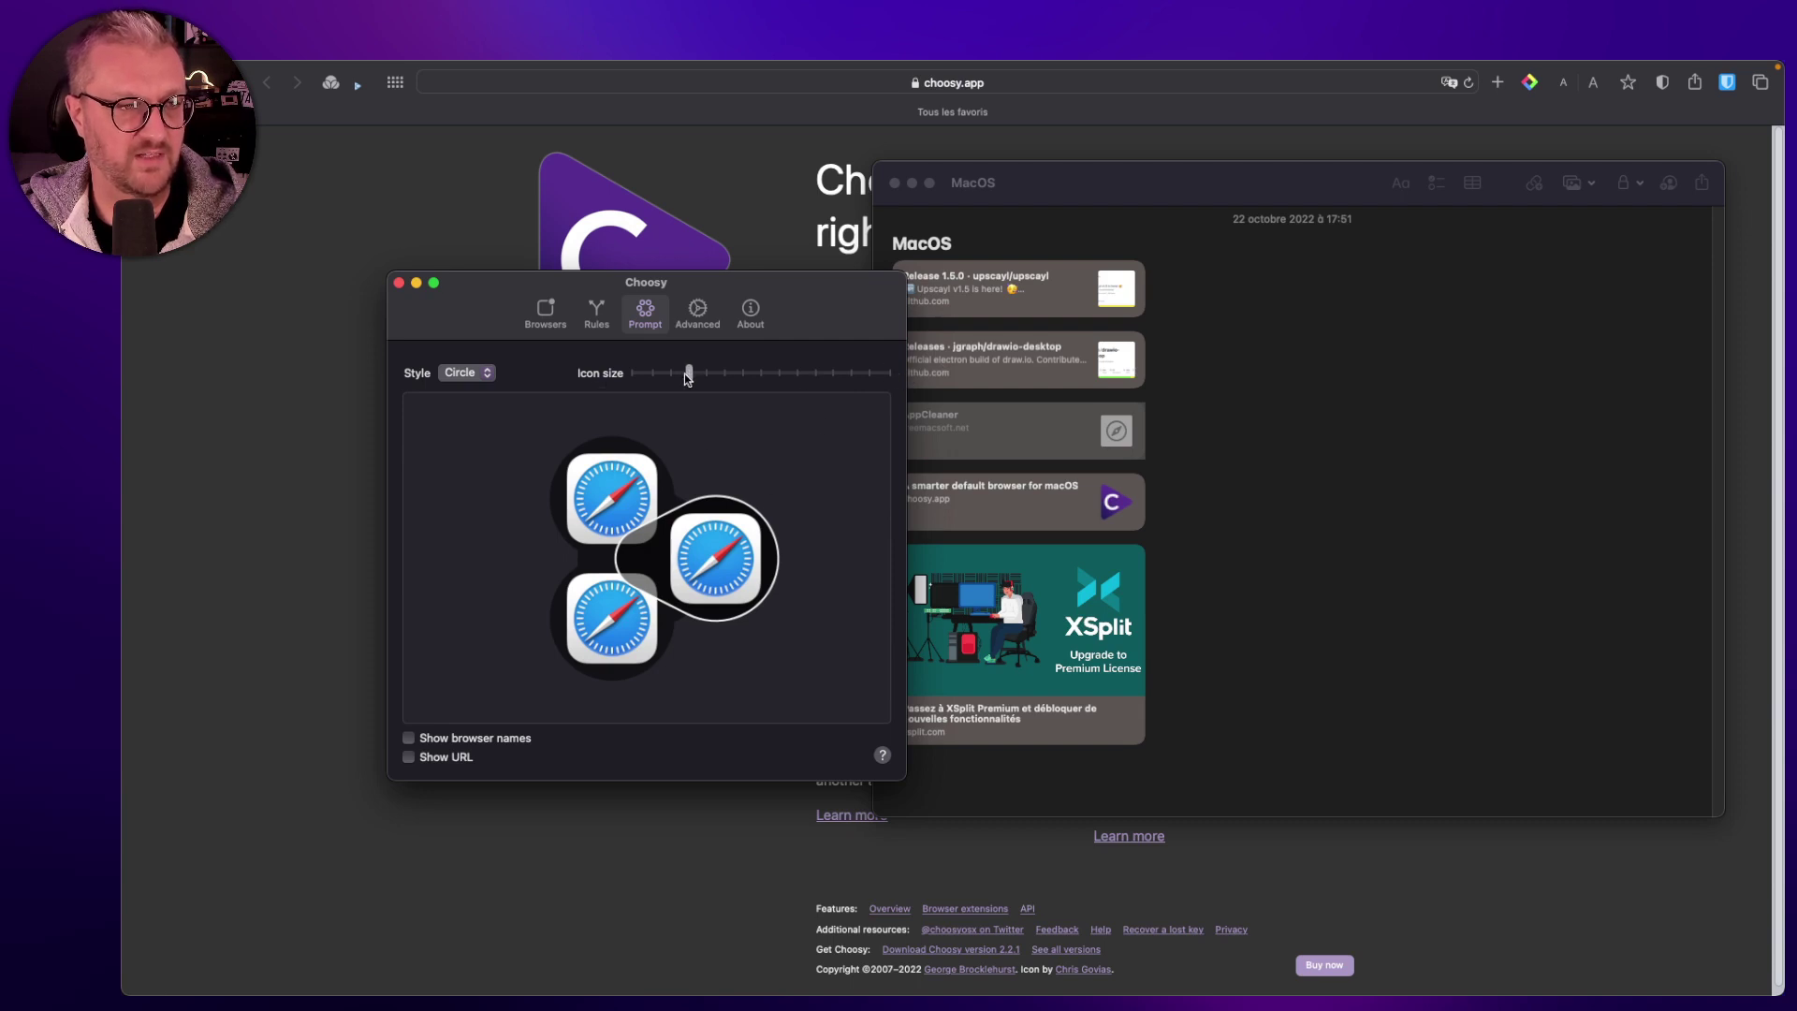
left_click(461, 375)
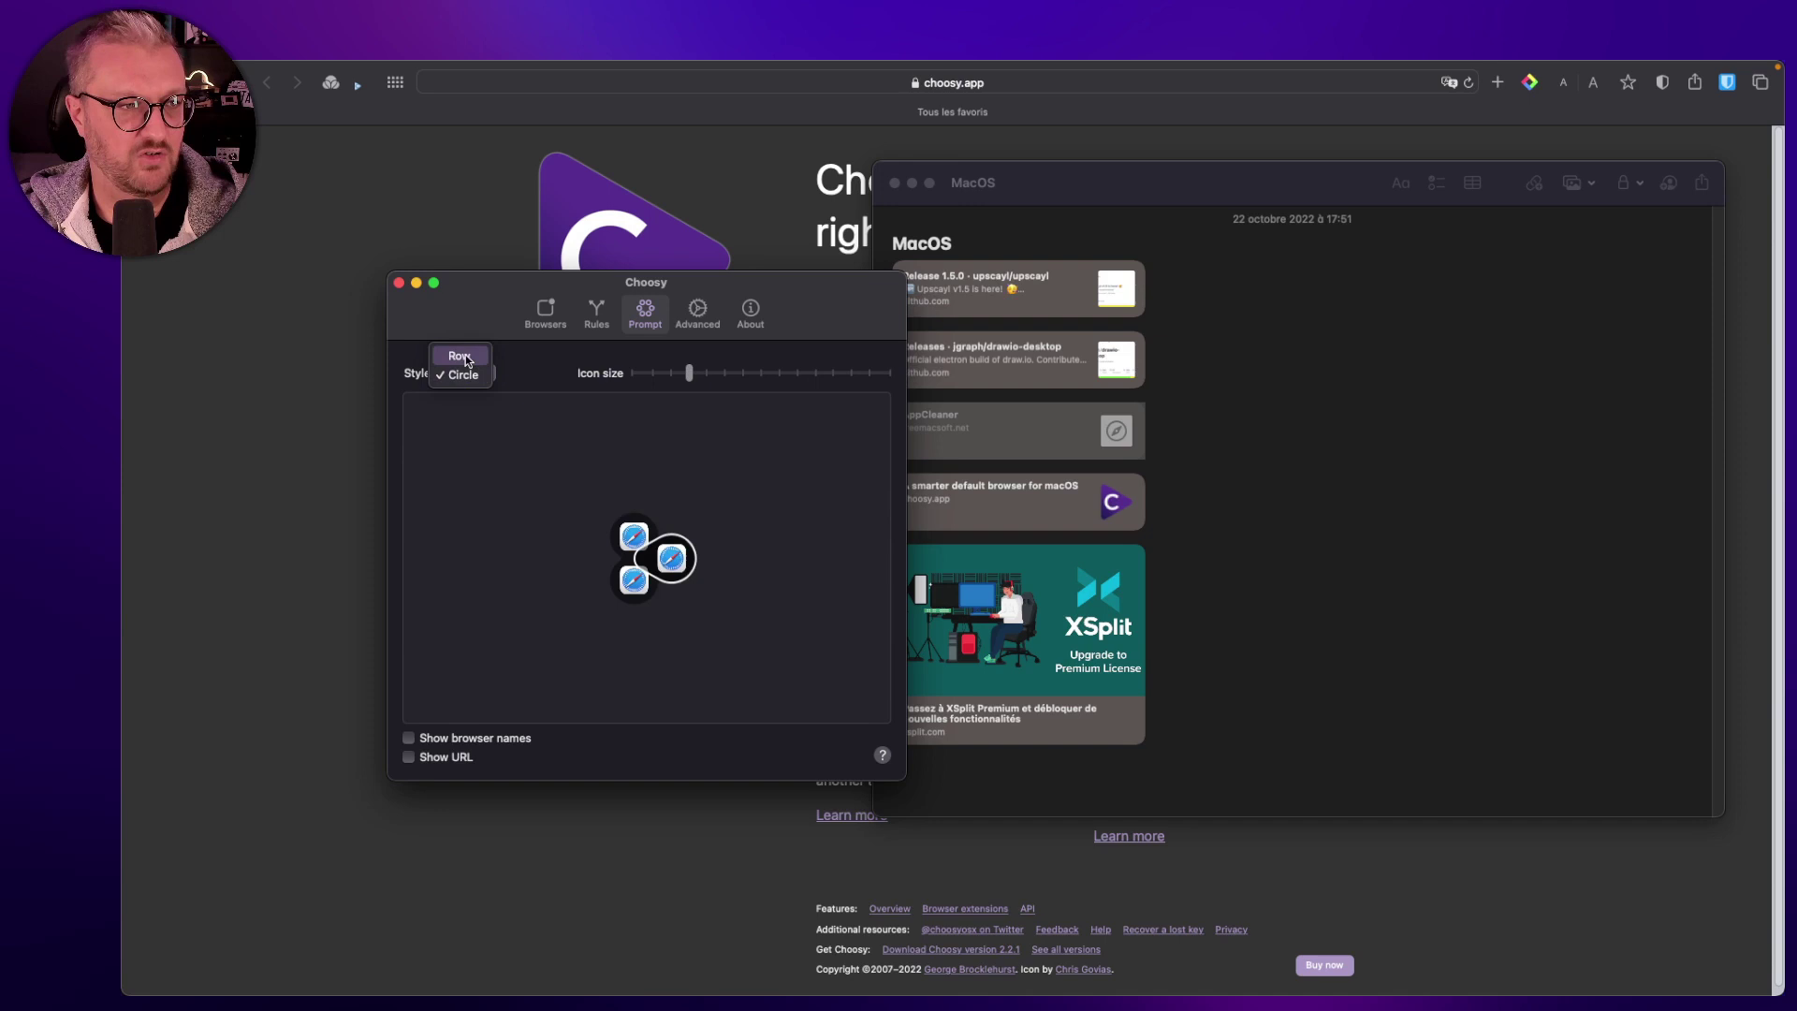
left_click(459, 356)
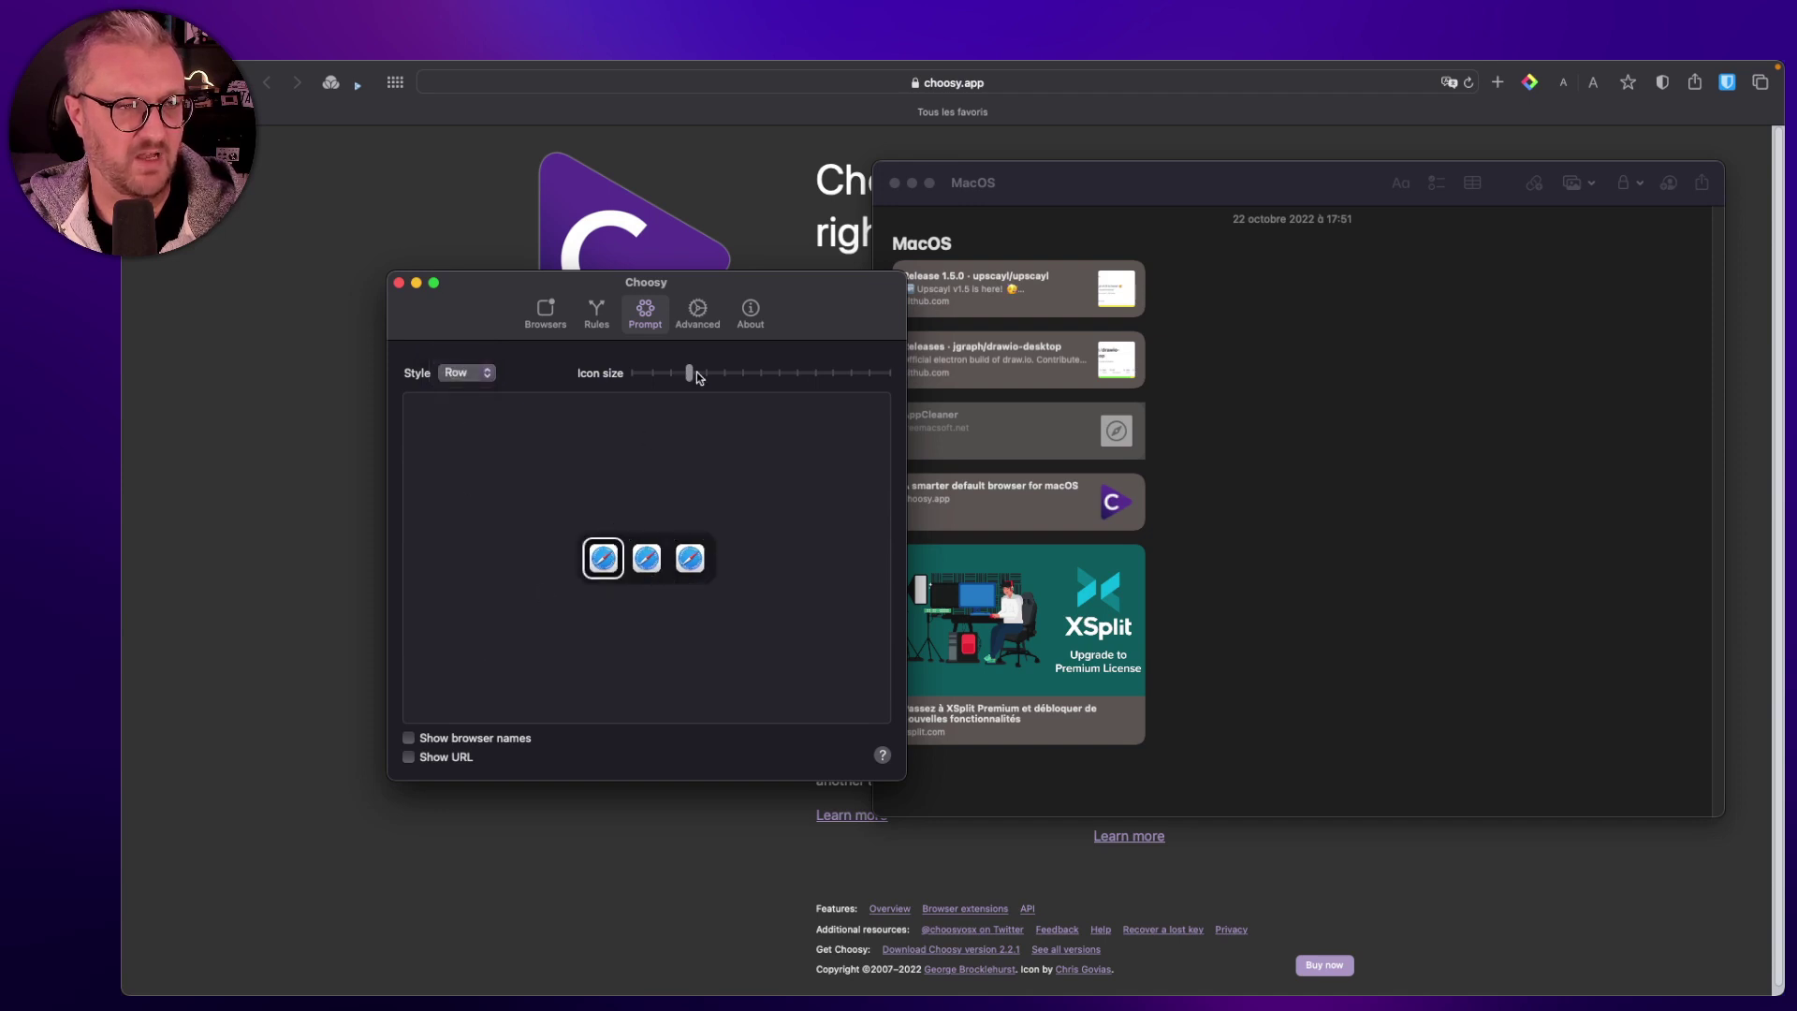
left_click_drag(690, 373, 744, 373)
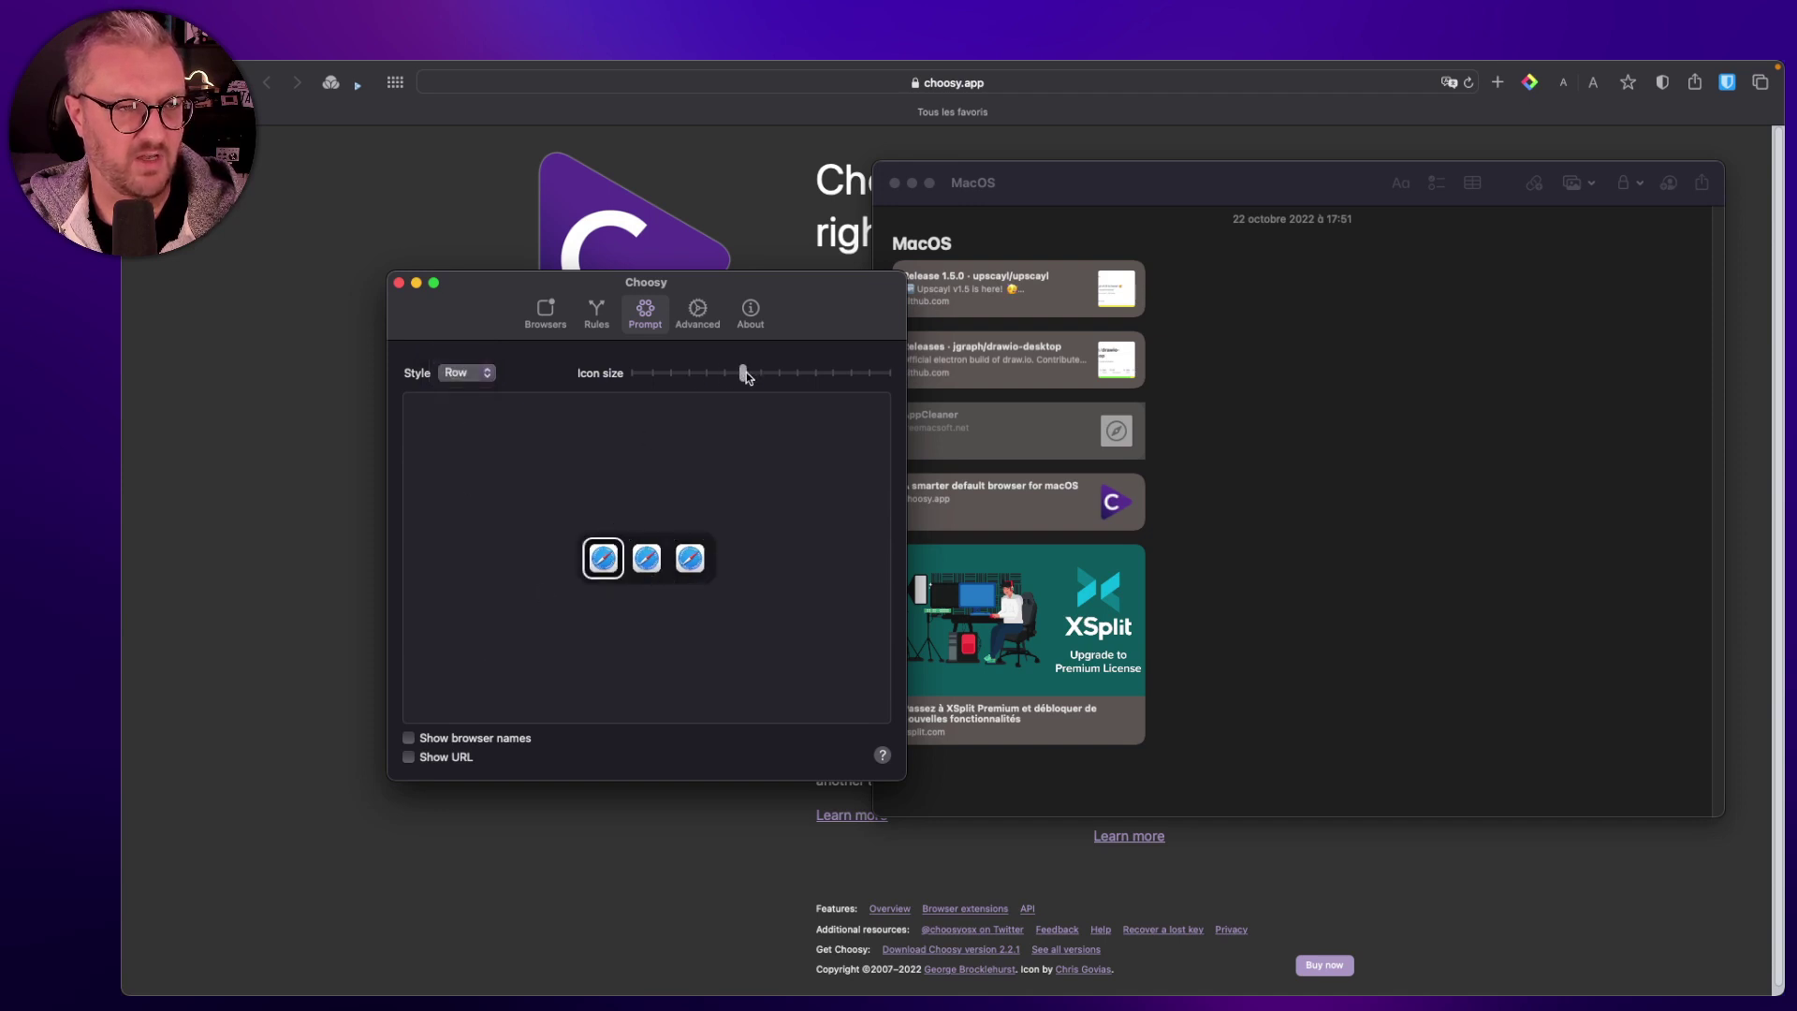
- Enable browser names and the URL in the prompt, and preview it on the AppCleaner link without choosing a browser
left_click(475, 739)
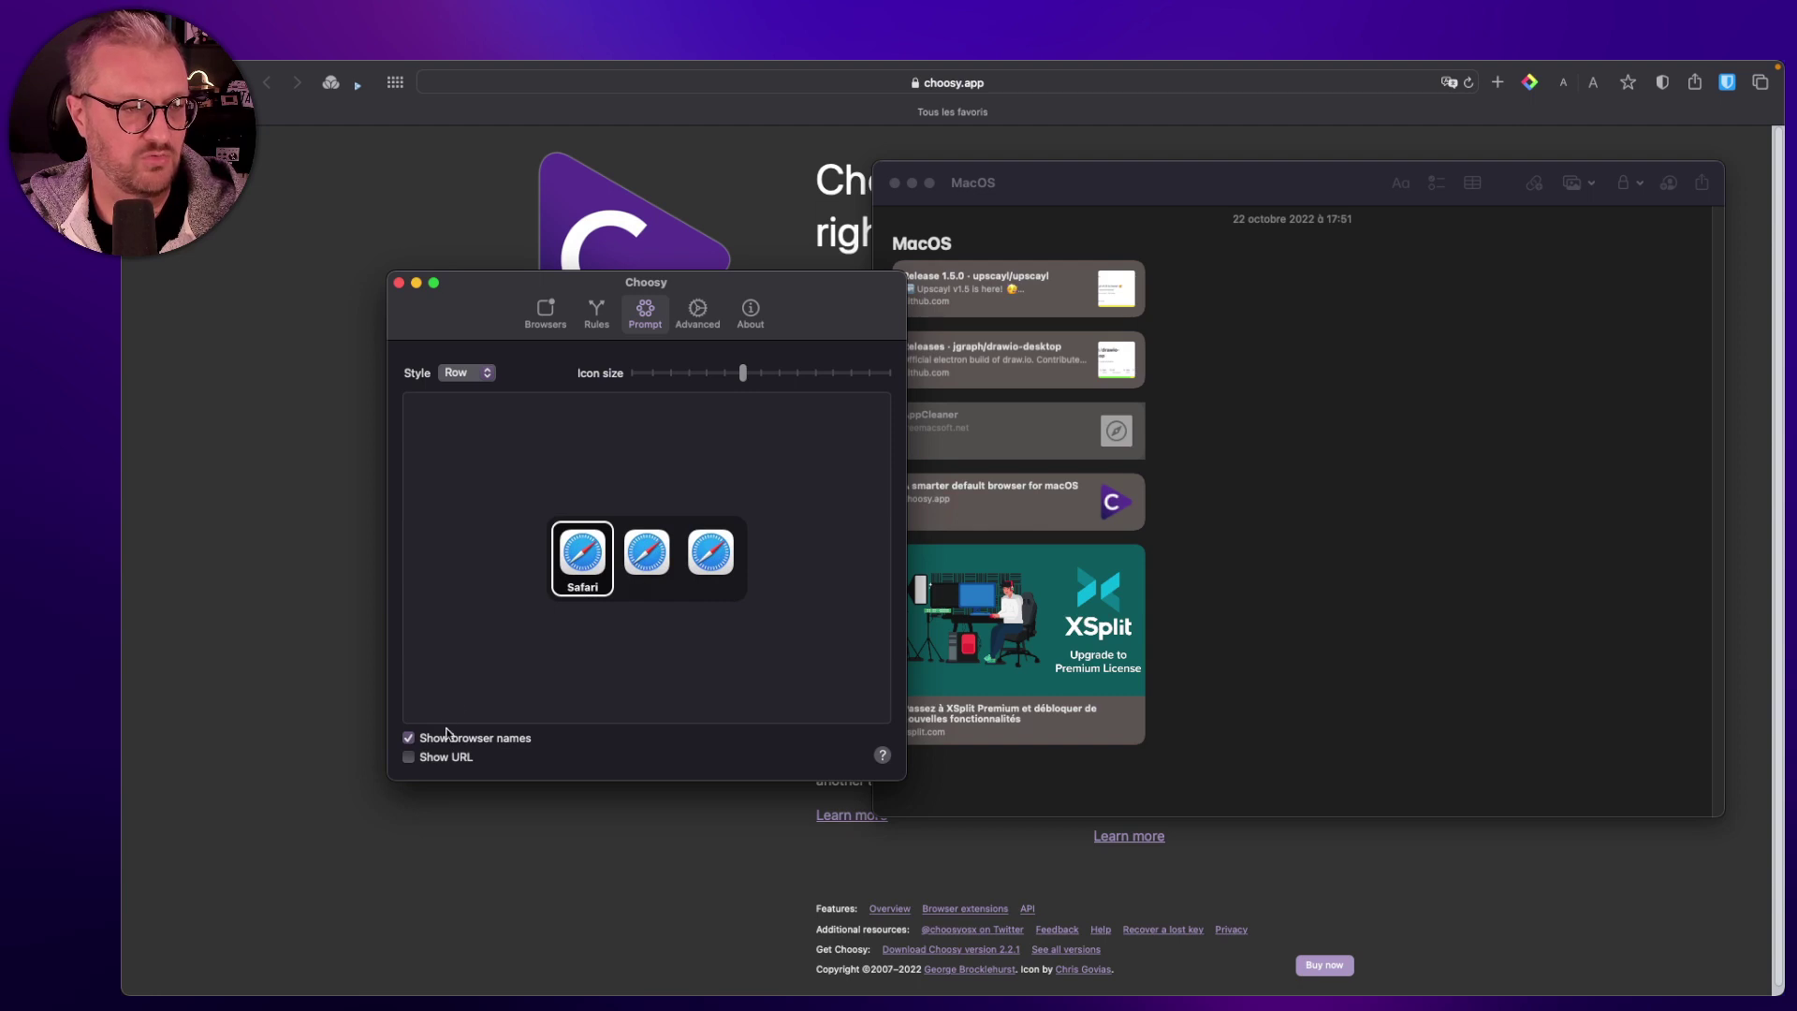
left_click(445, 758)
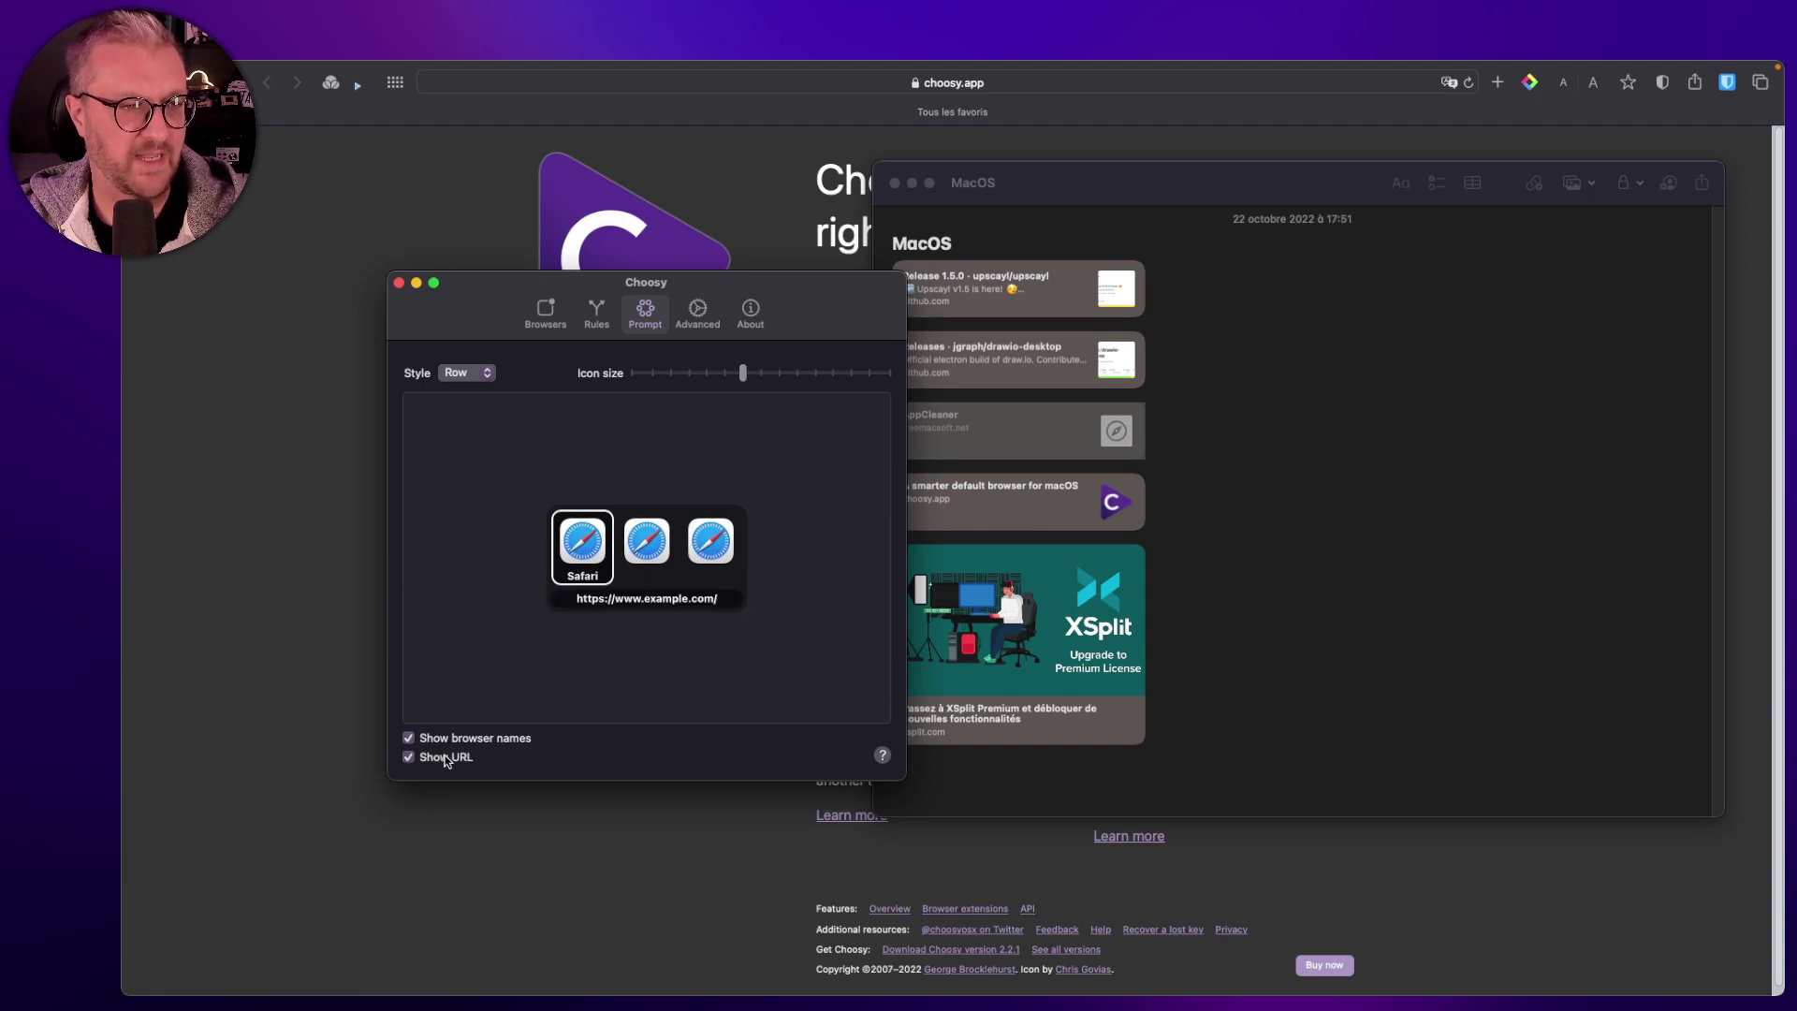
left_click(1026, 436)
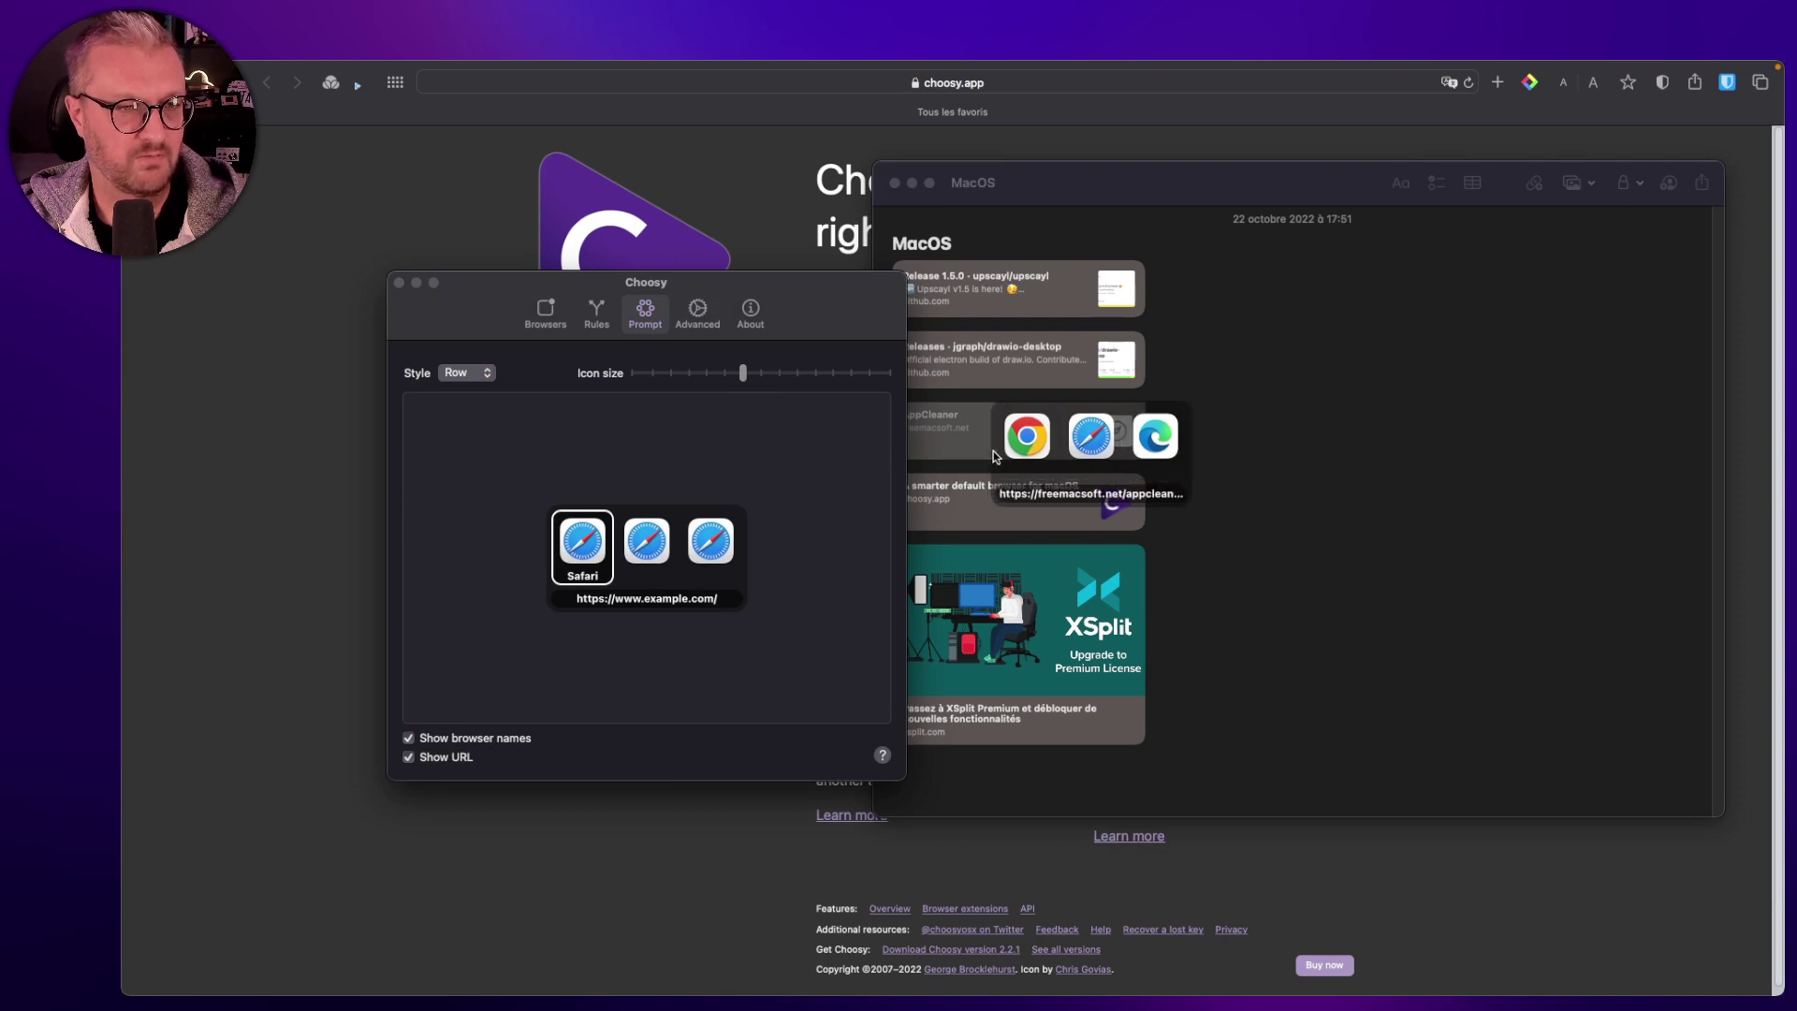
left_click(1512, 407)
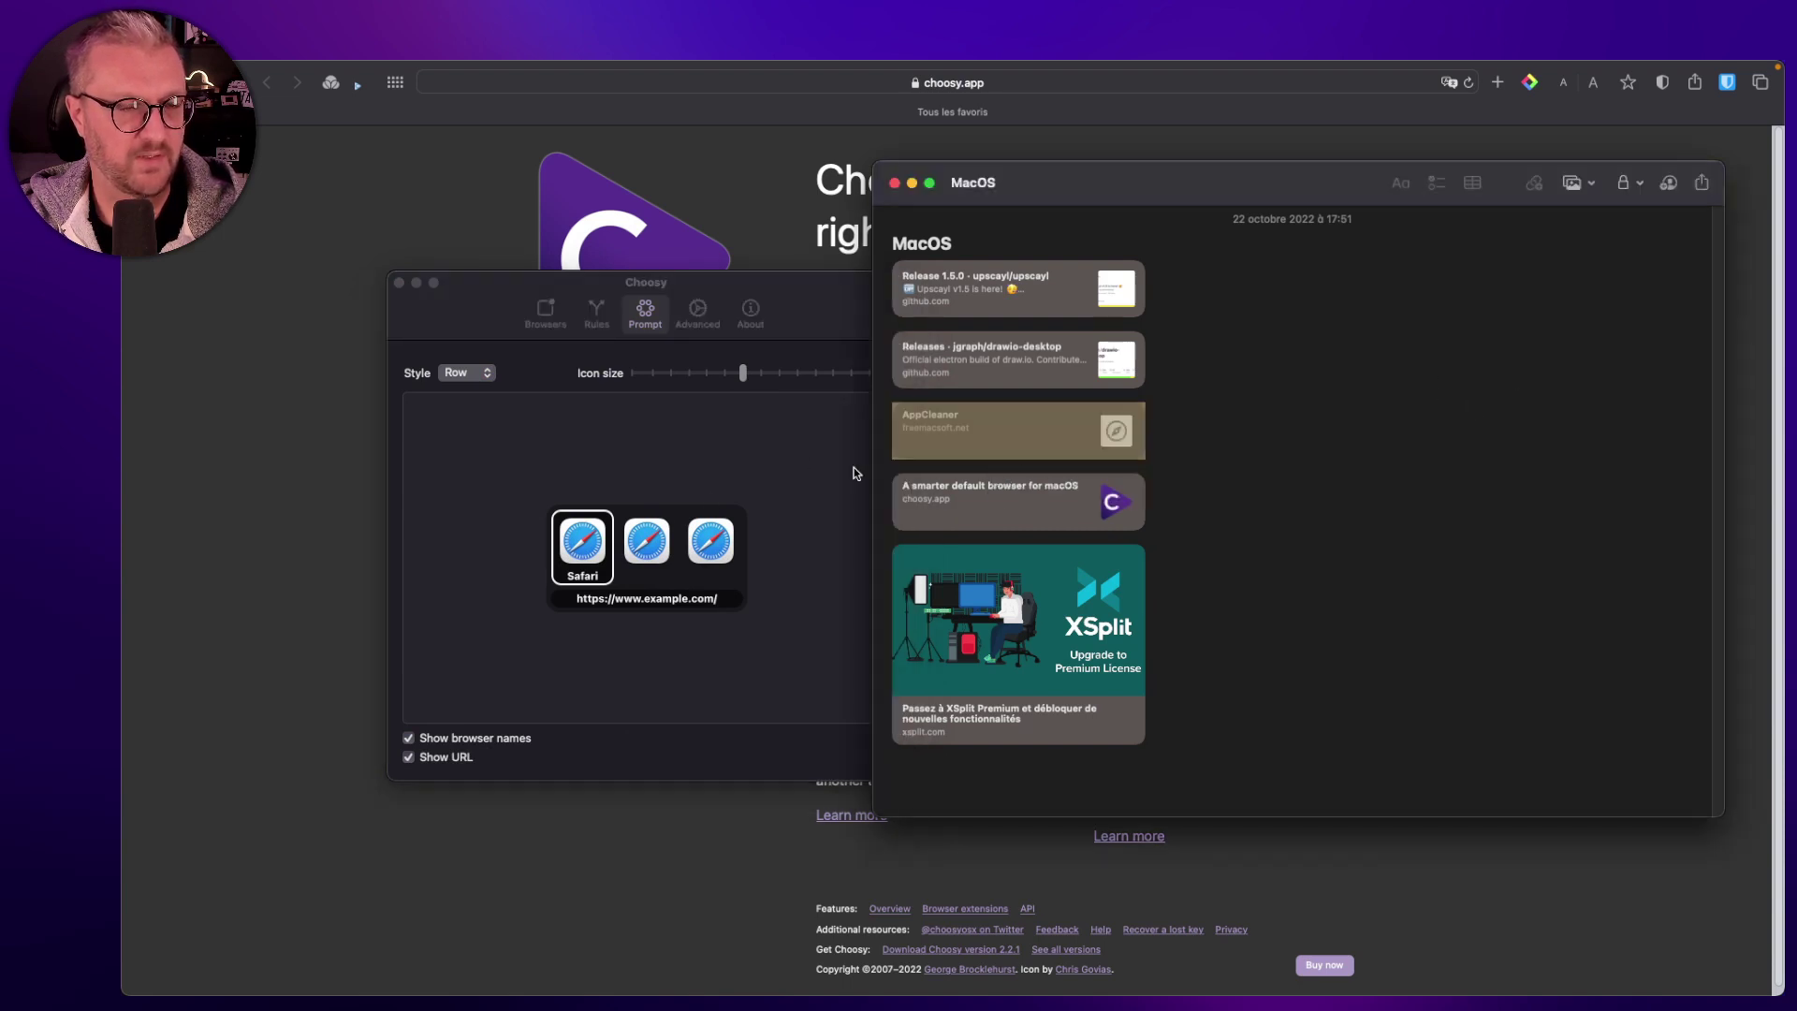
- In Choosy's advanced settings, turn off displaying the Choosy icon in the menu bar
left_click(698, 314)
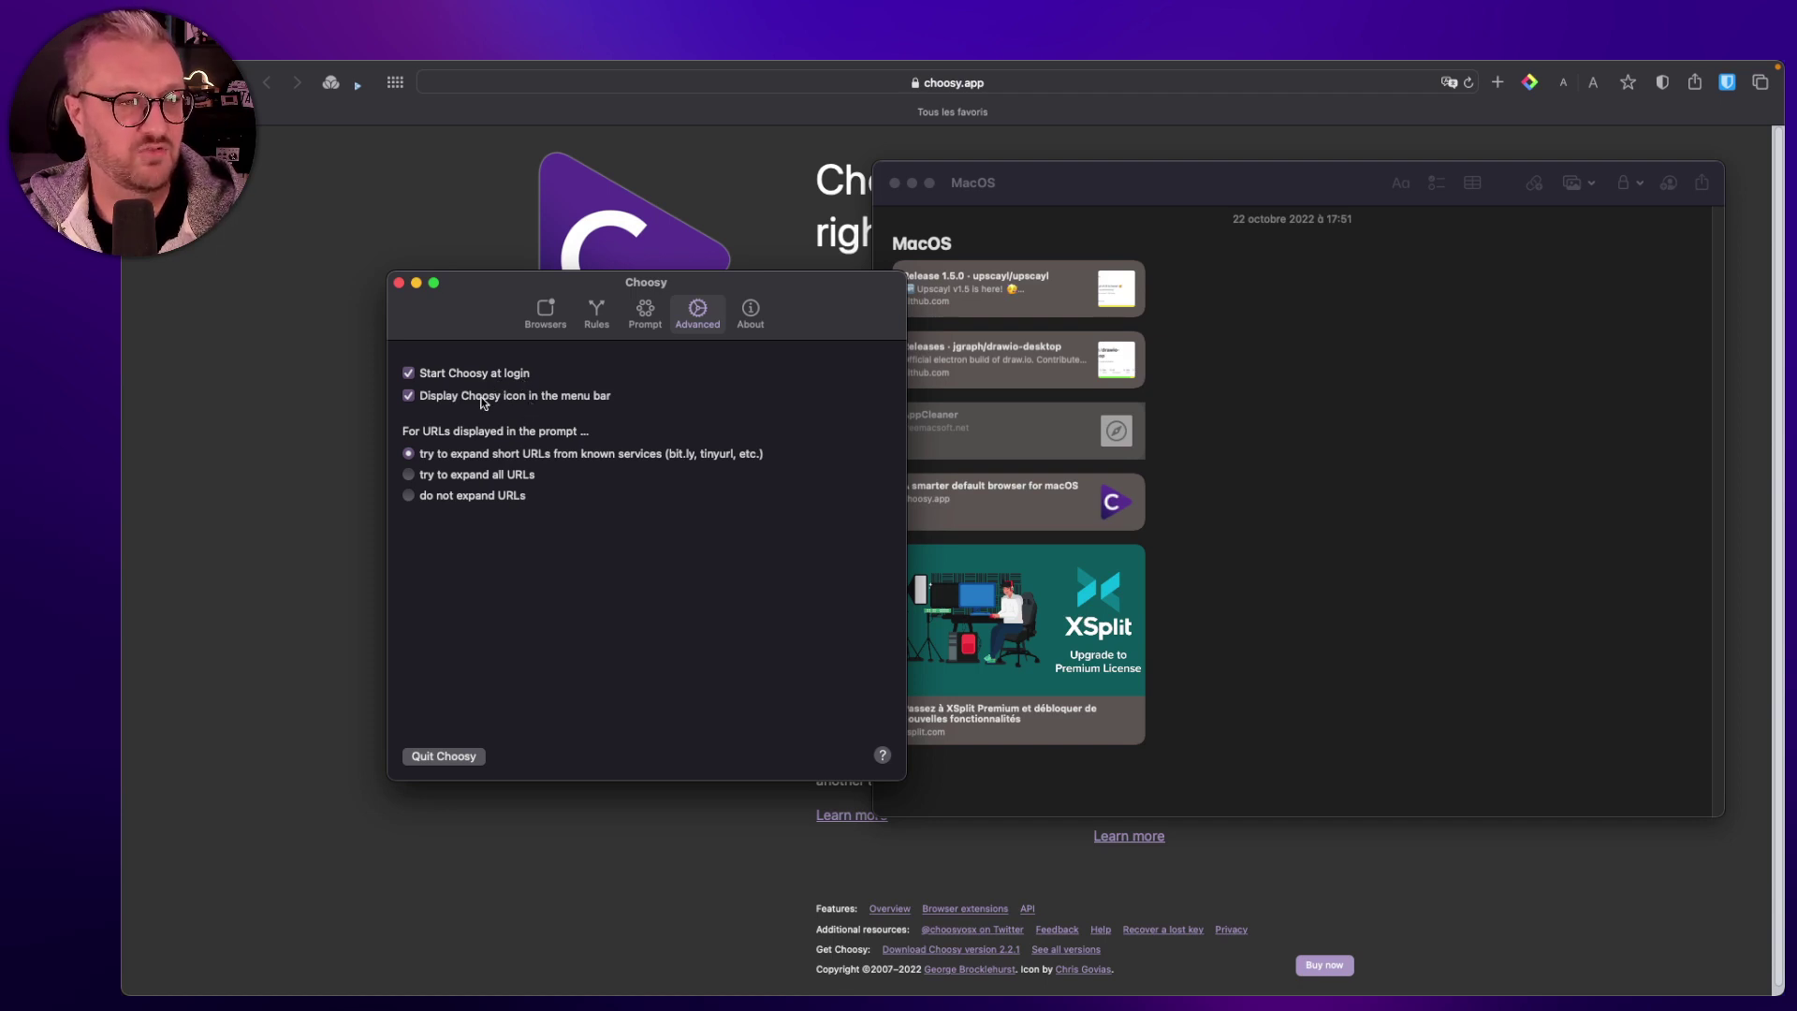
mouse_move(1451, 68)
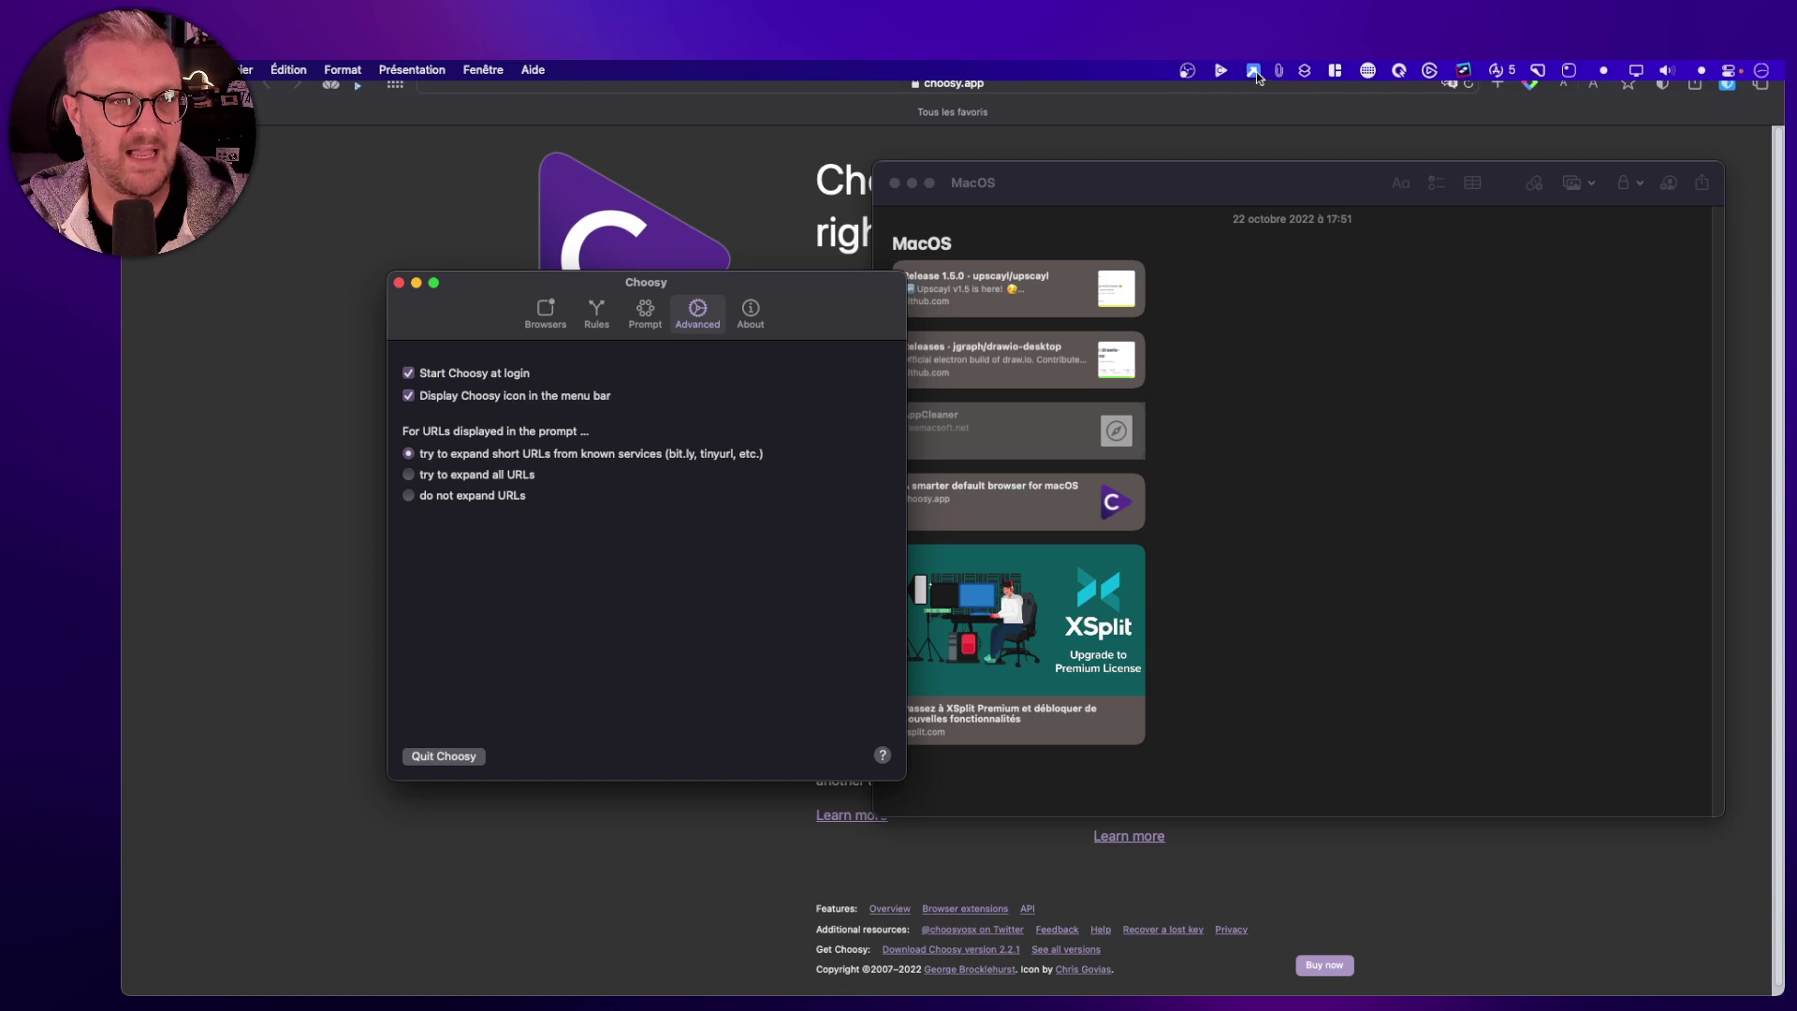
left_click(455, 397)
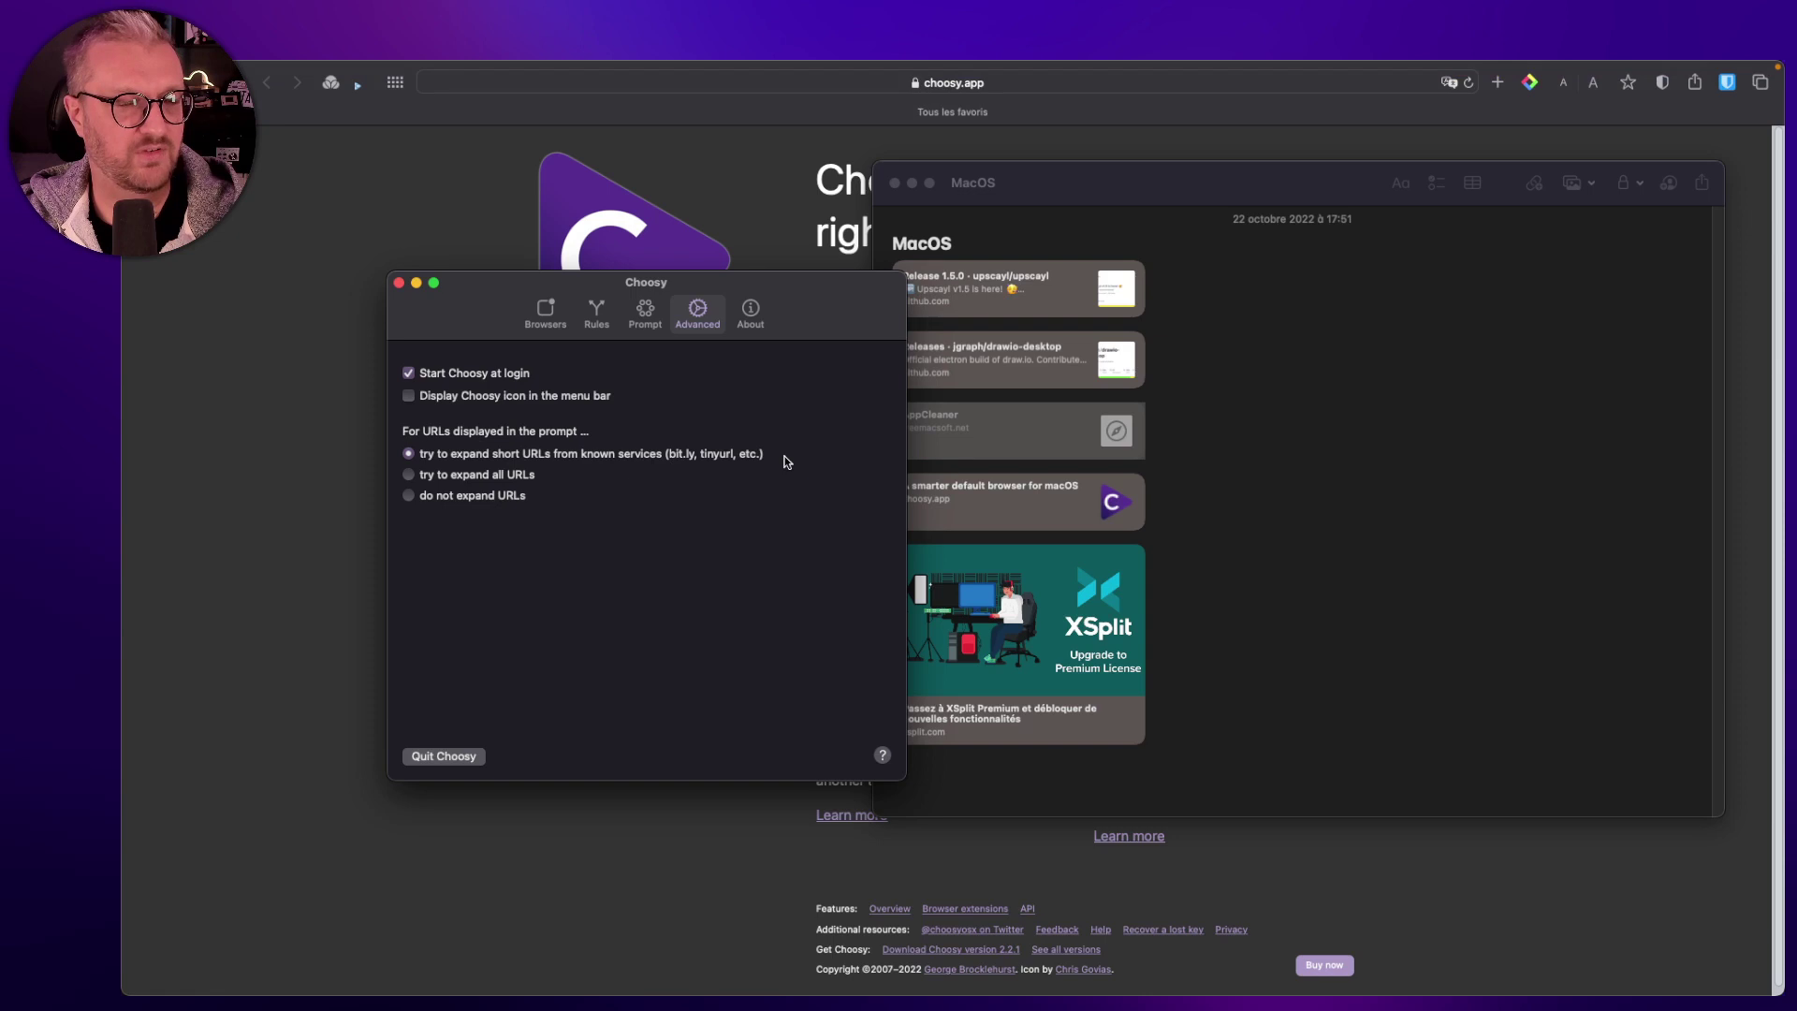
- Check the browser prompt and its displayed URL on the AppCleaner link, dismissing it and returning to the note
left_click(986, 437)
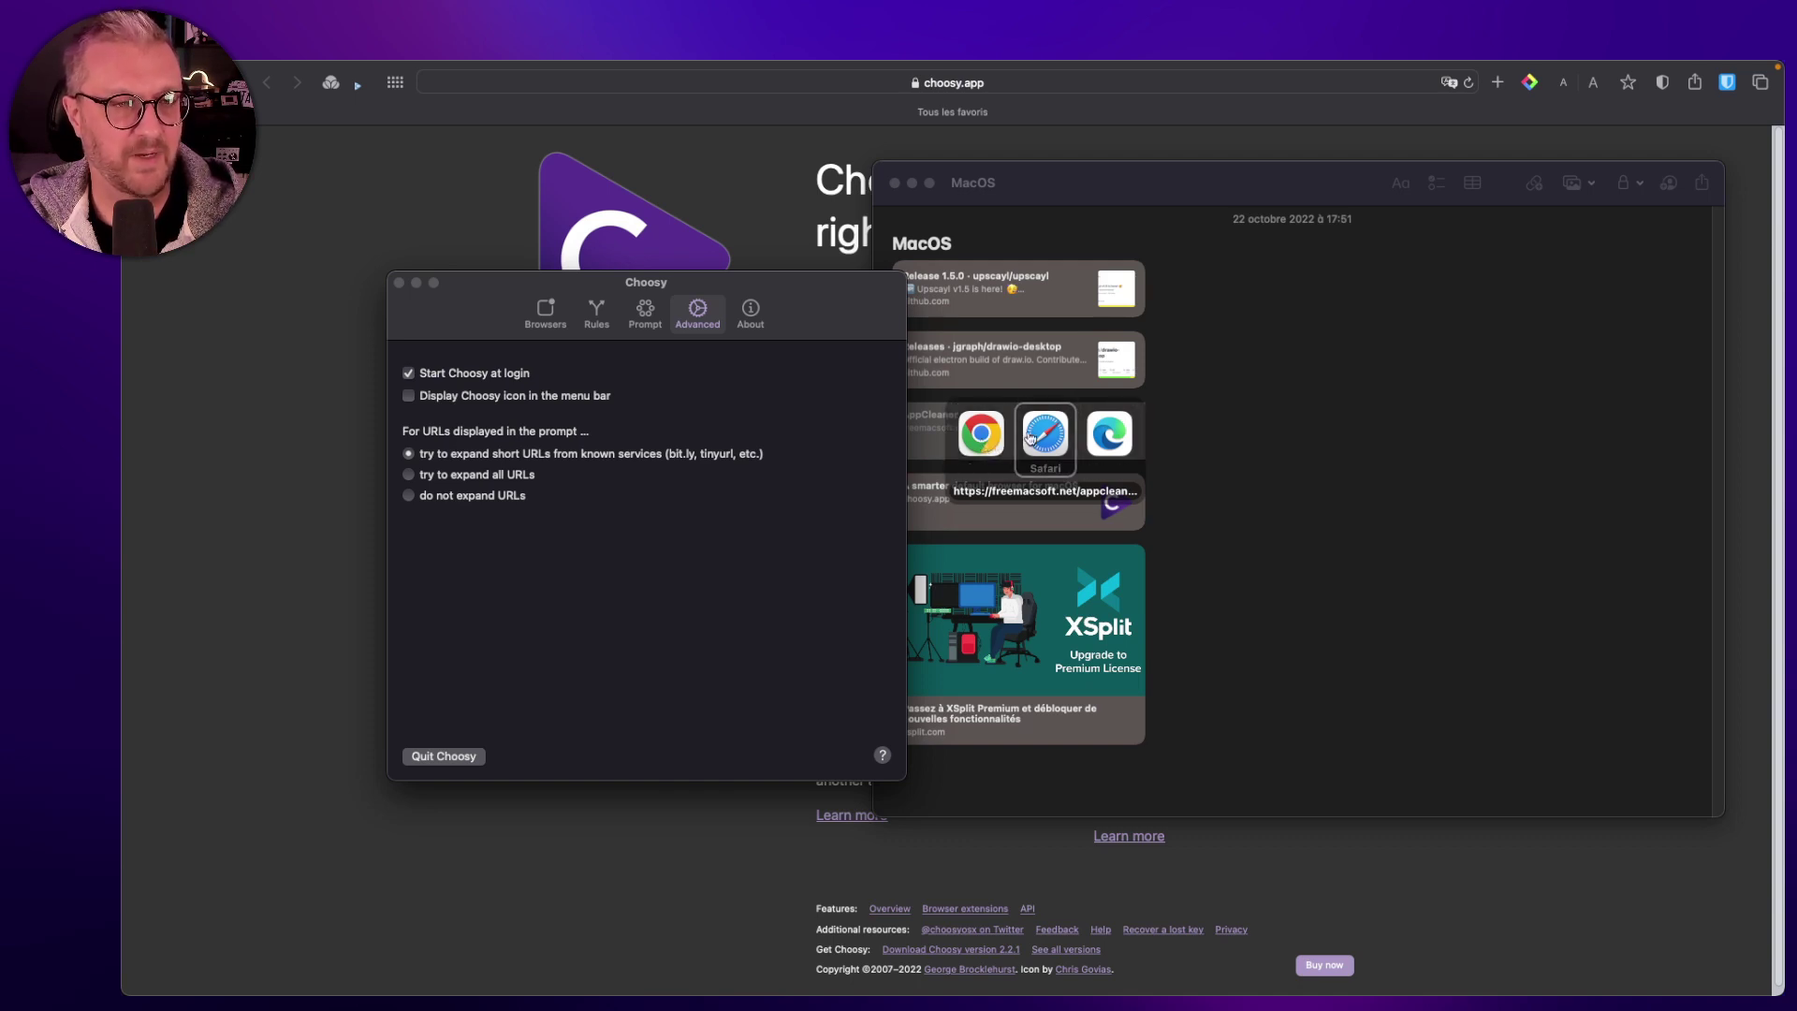
left_click(782, 633)
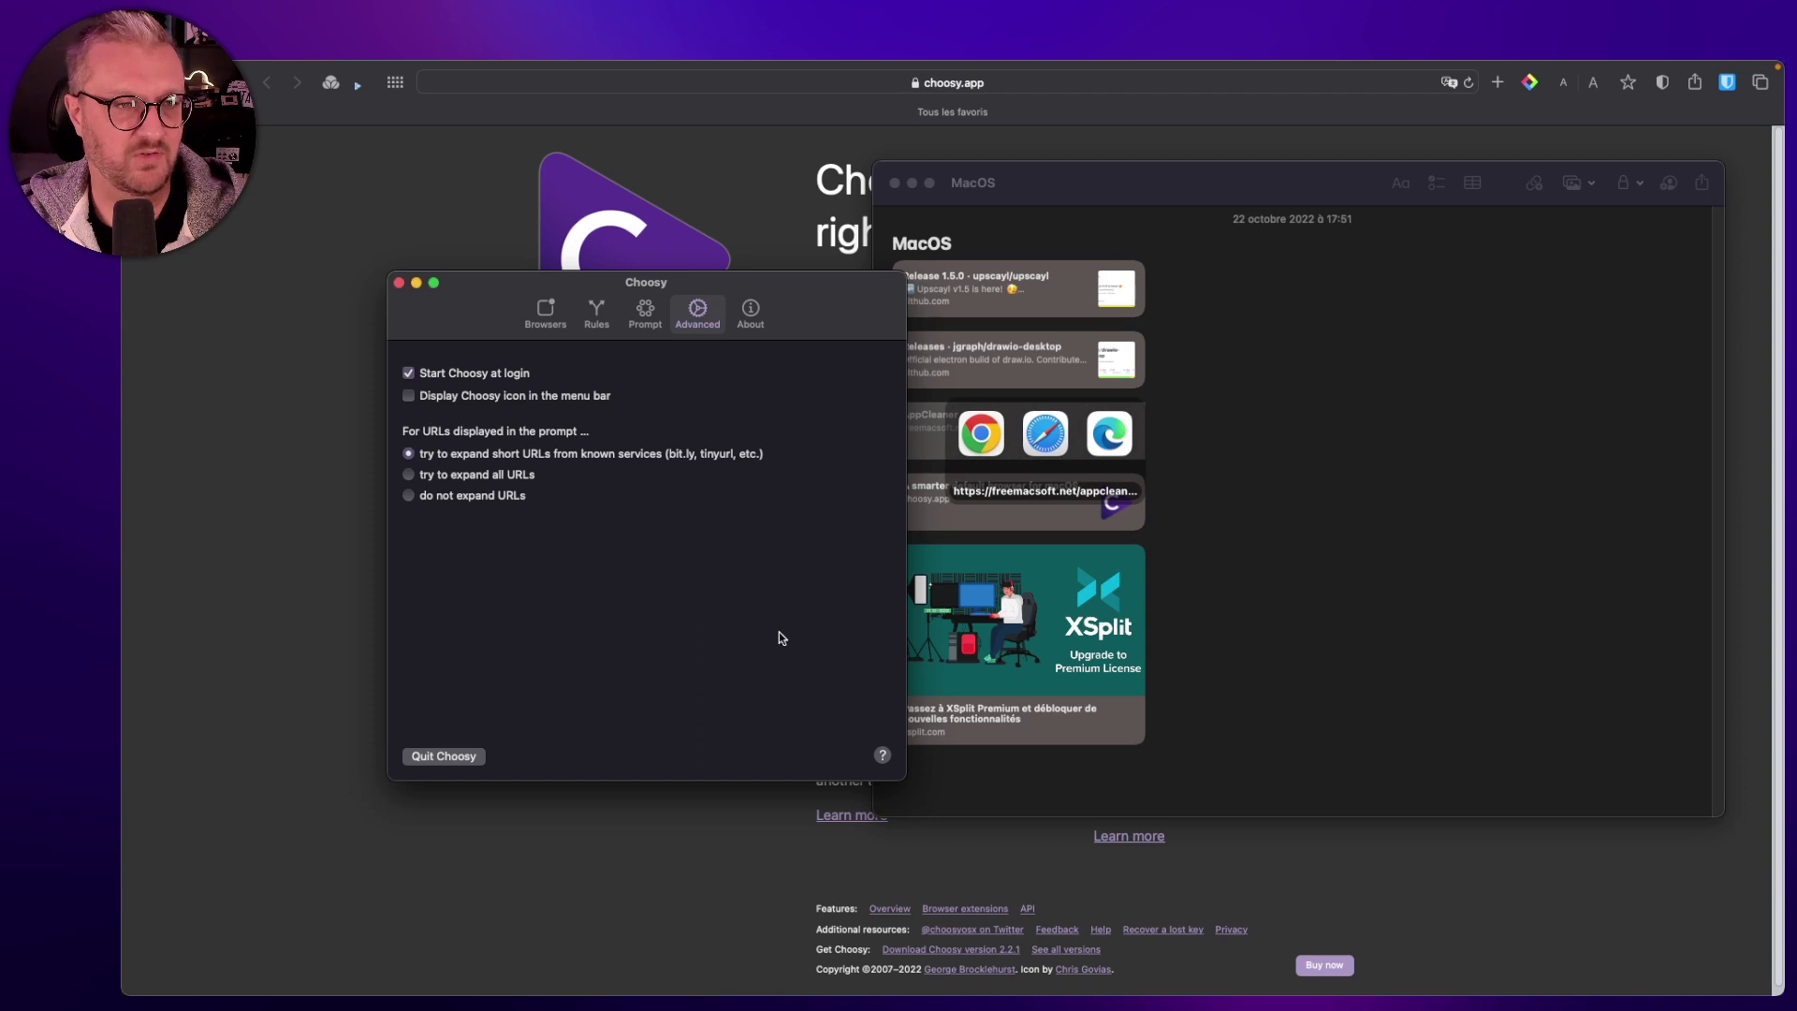
left_click(1401, 619)
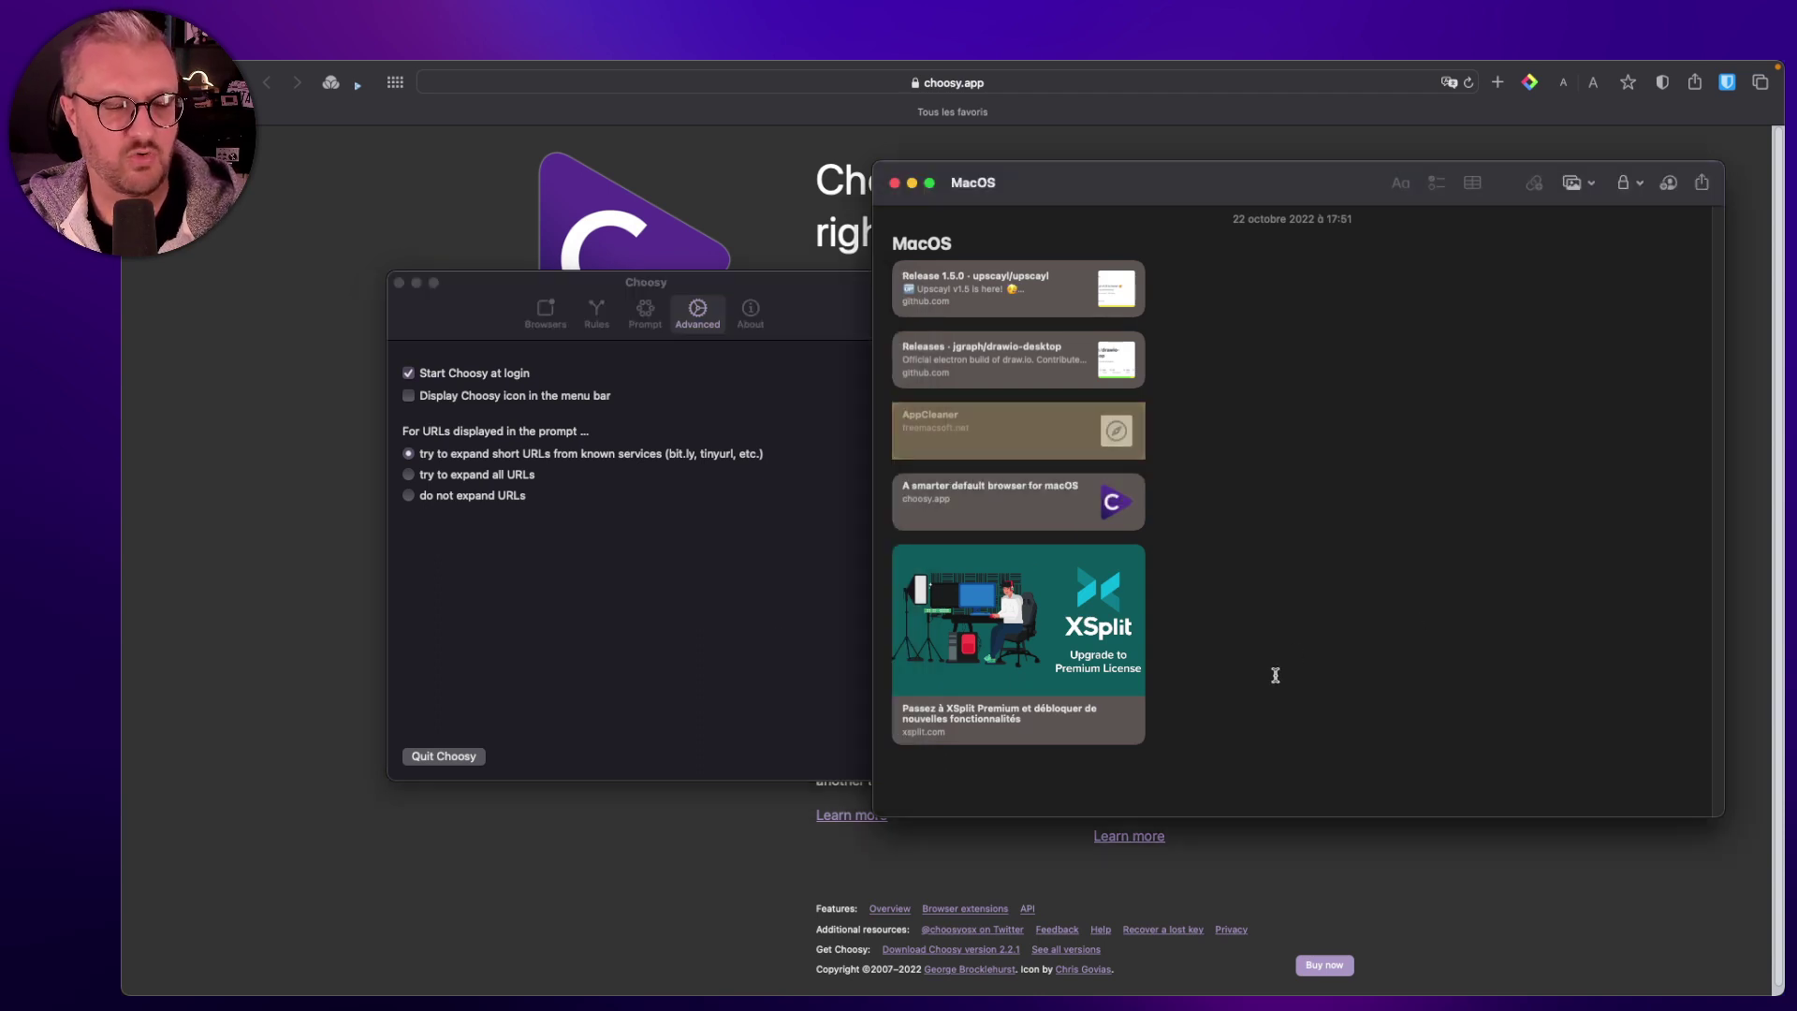